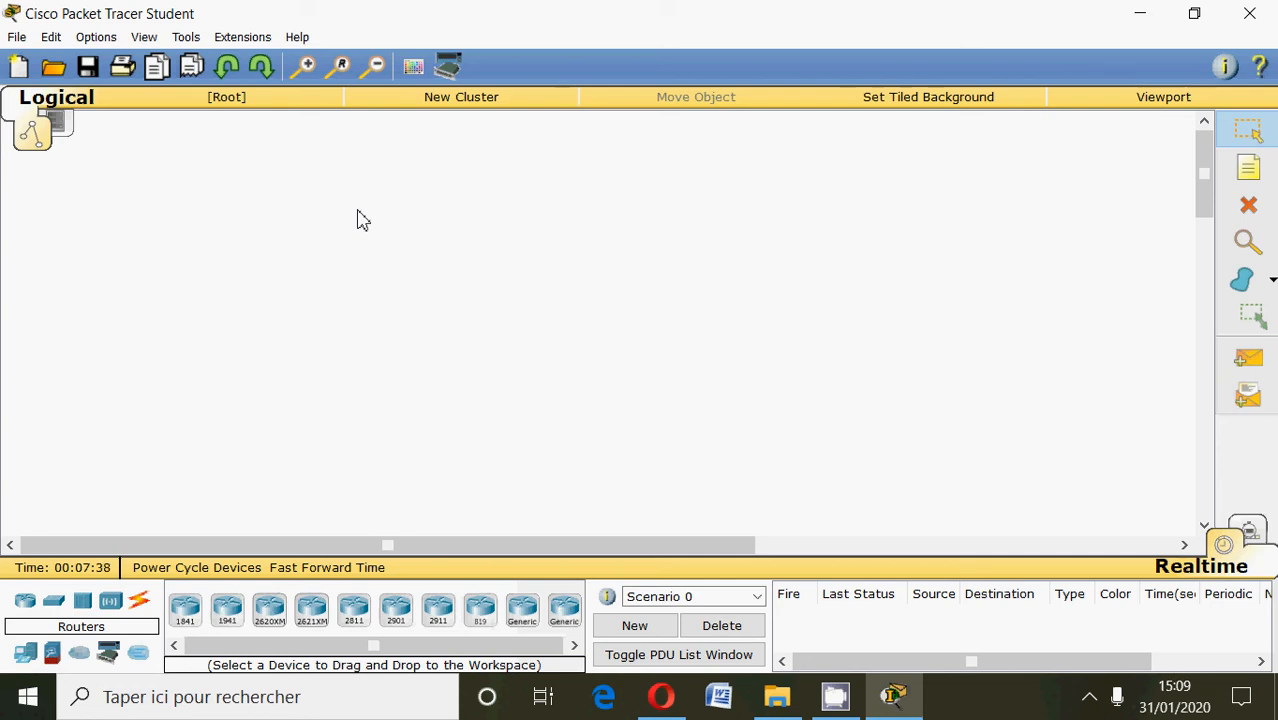
# Place two generic Router-PT routers side by side in the upper part of the empty workspace.
pyautogui.click(518, 625)
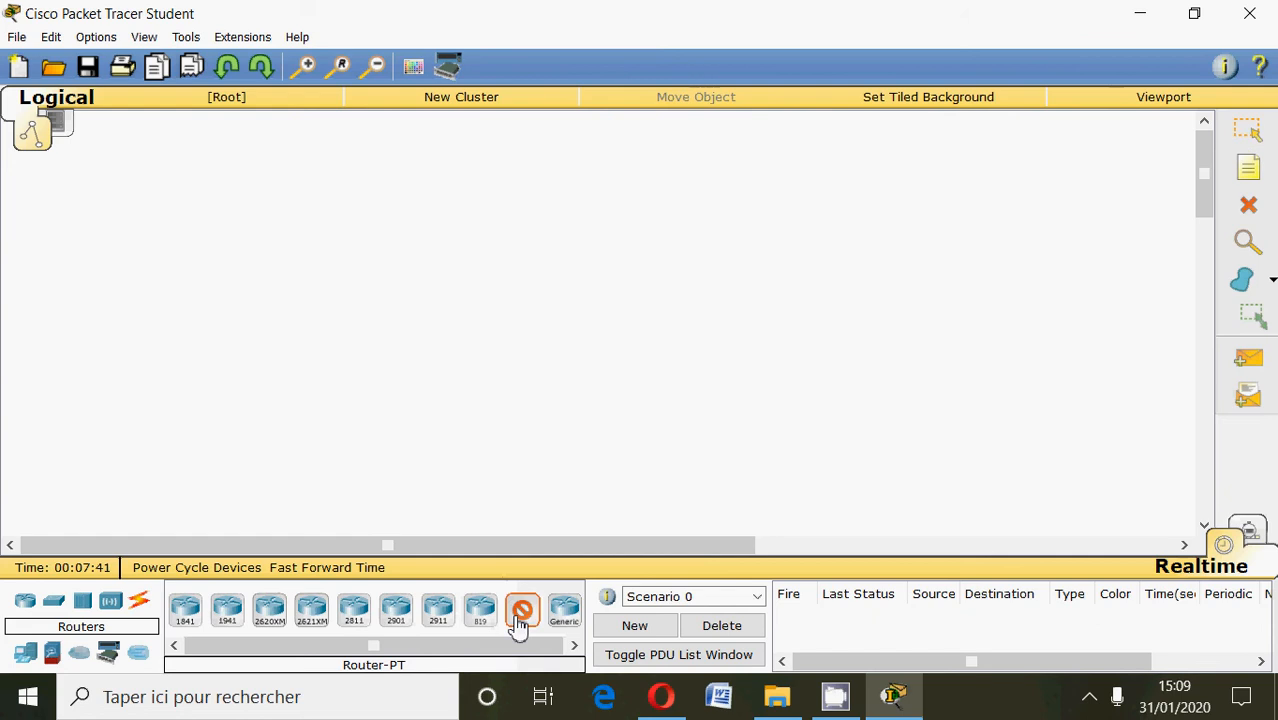
pyautogui.click(322, 243)
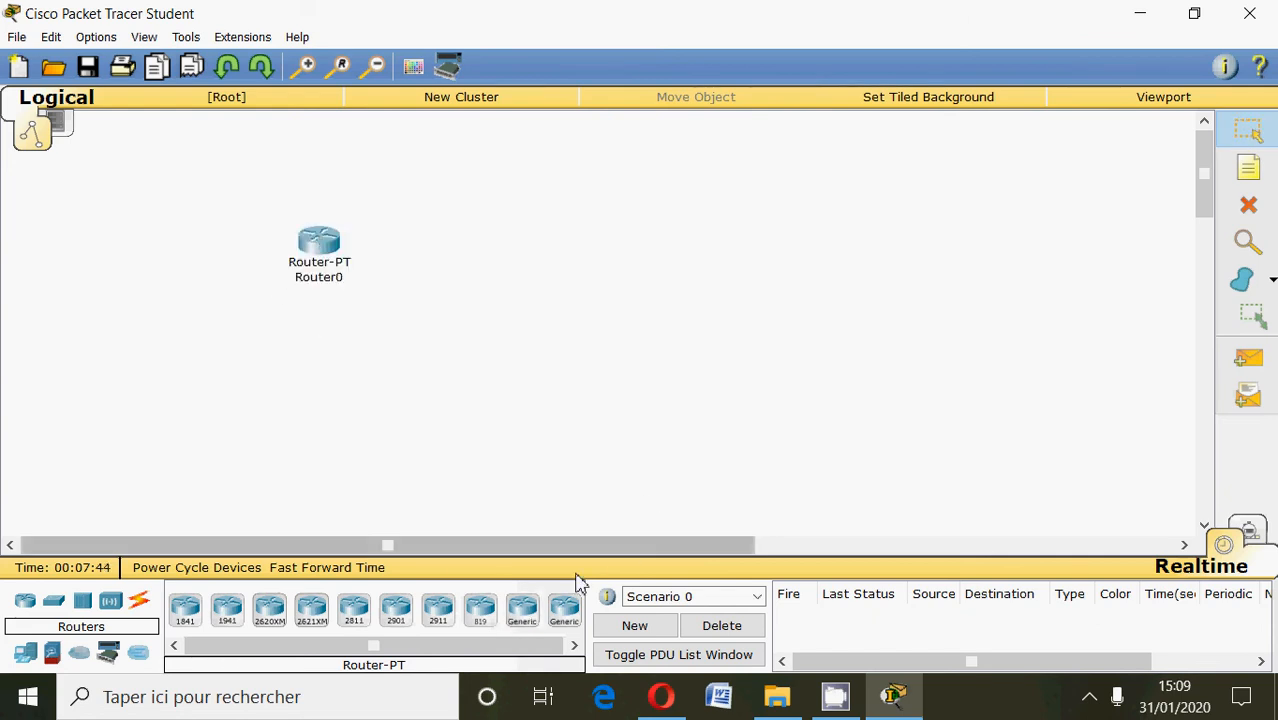
pyautogui.click(522, 610)
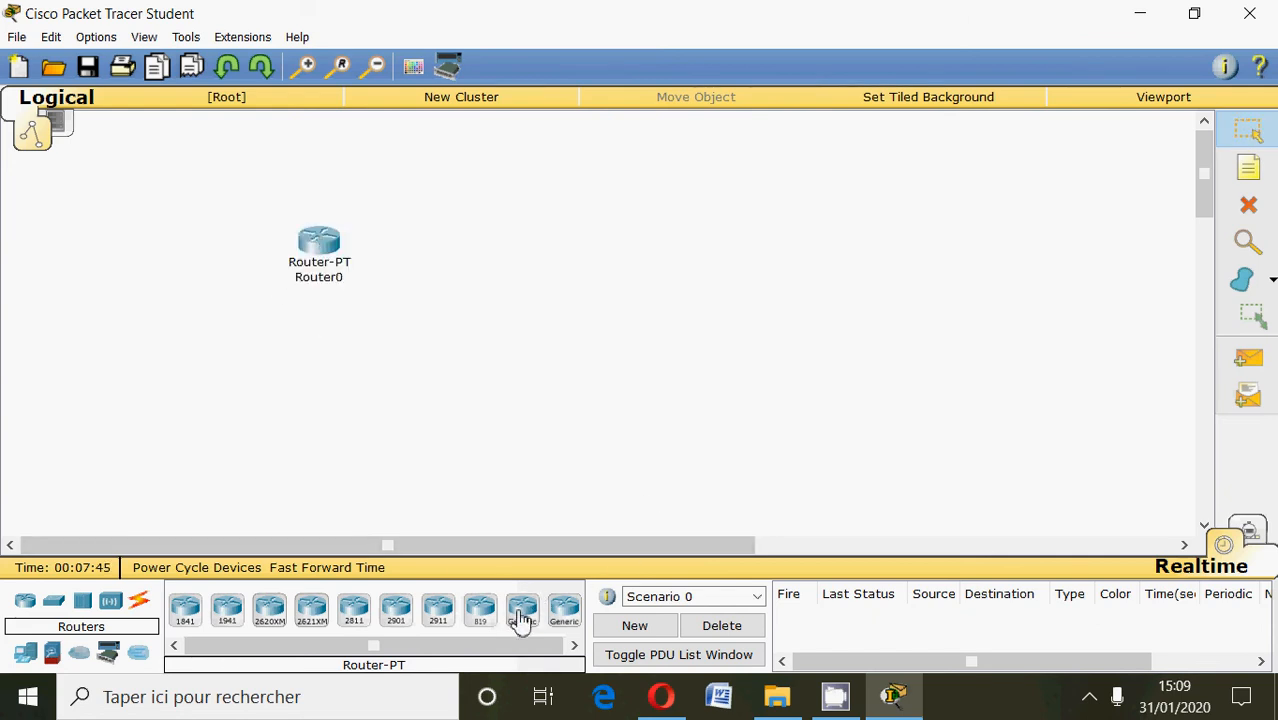
pyautogui.click(568, 238)
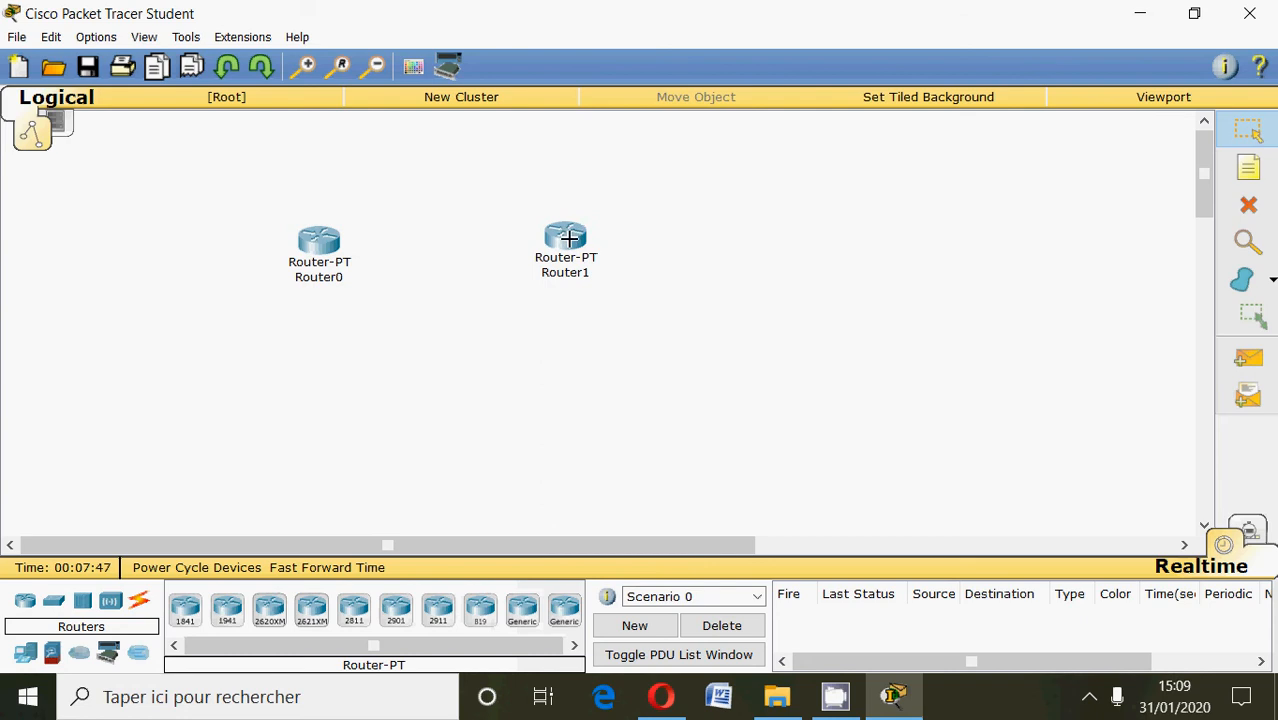
# Add two generic PCs, one below each router.
pyautogui.click(25, 652)
pyautogui.click(180, 610)
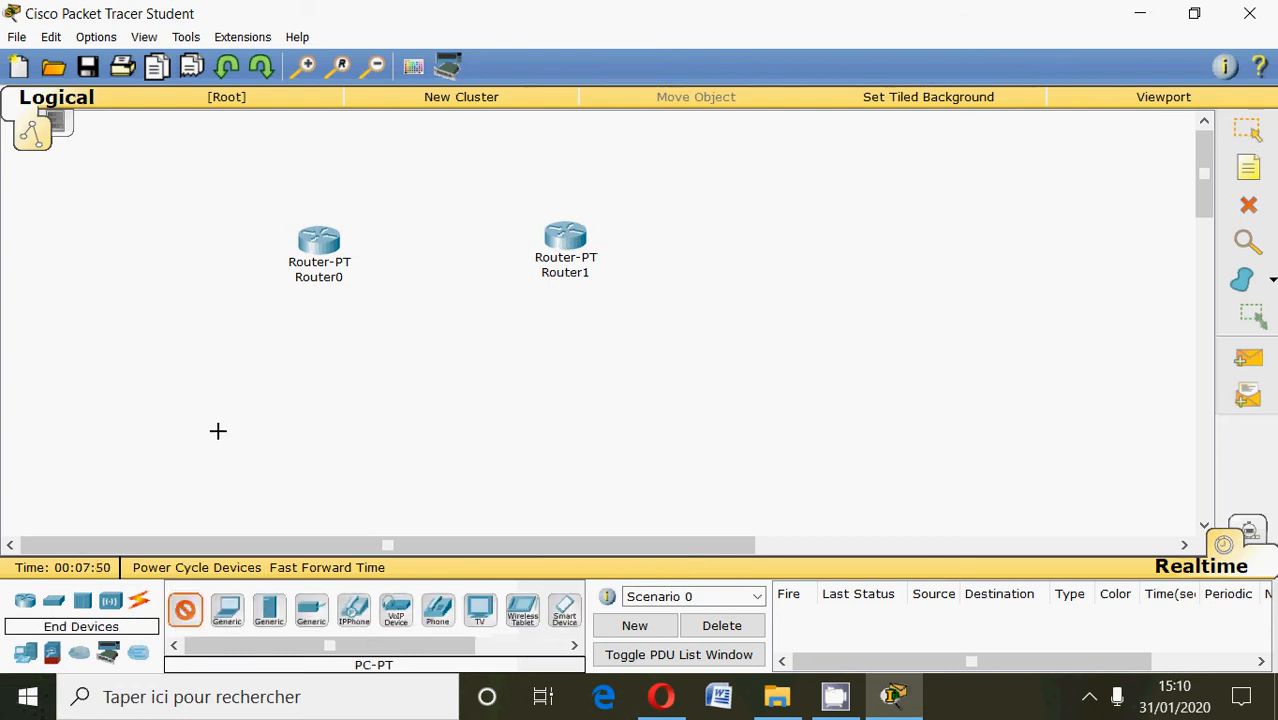
pyautogui.click(219, 430)
pyautogui.click(185, 610)
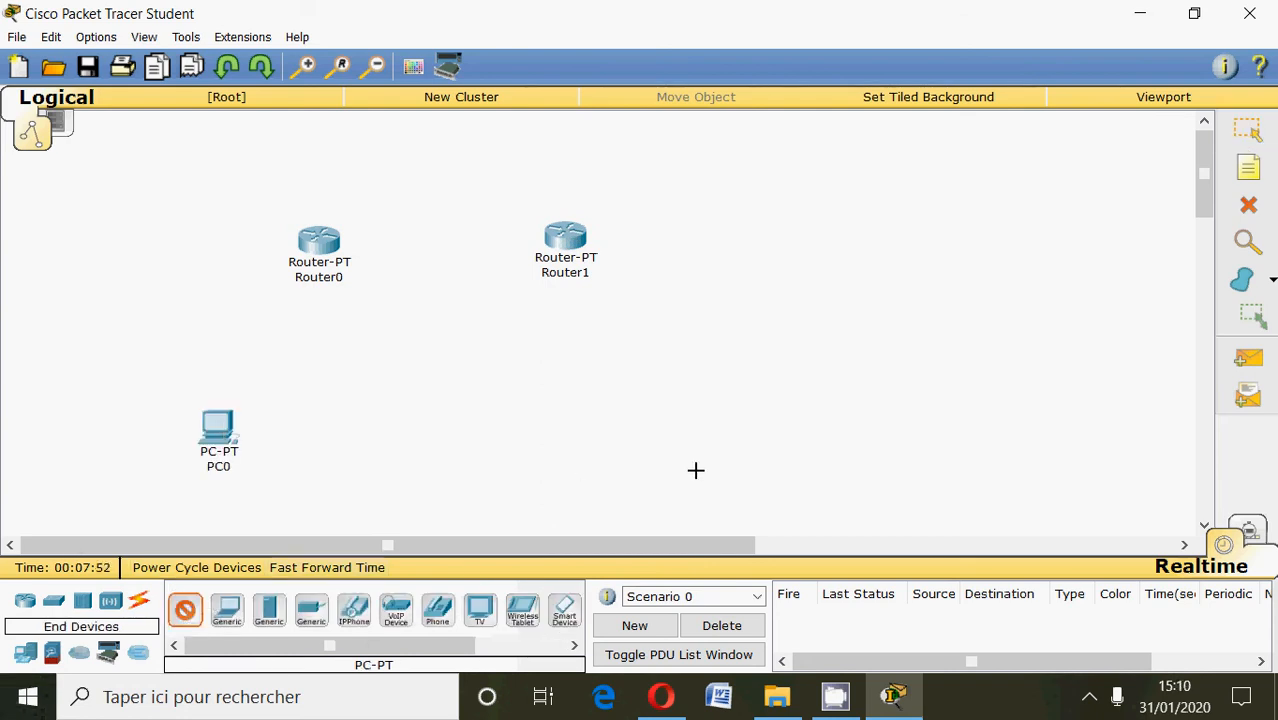
pyautogui.click(615, 446)
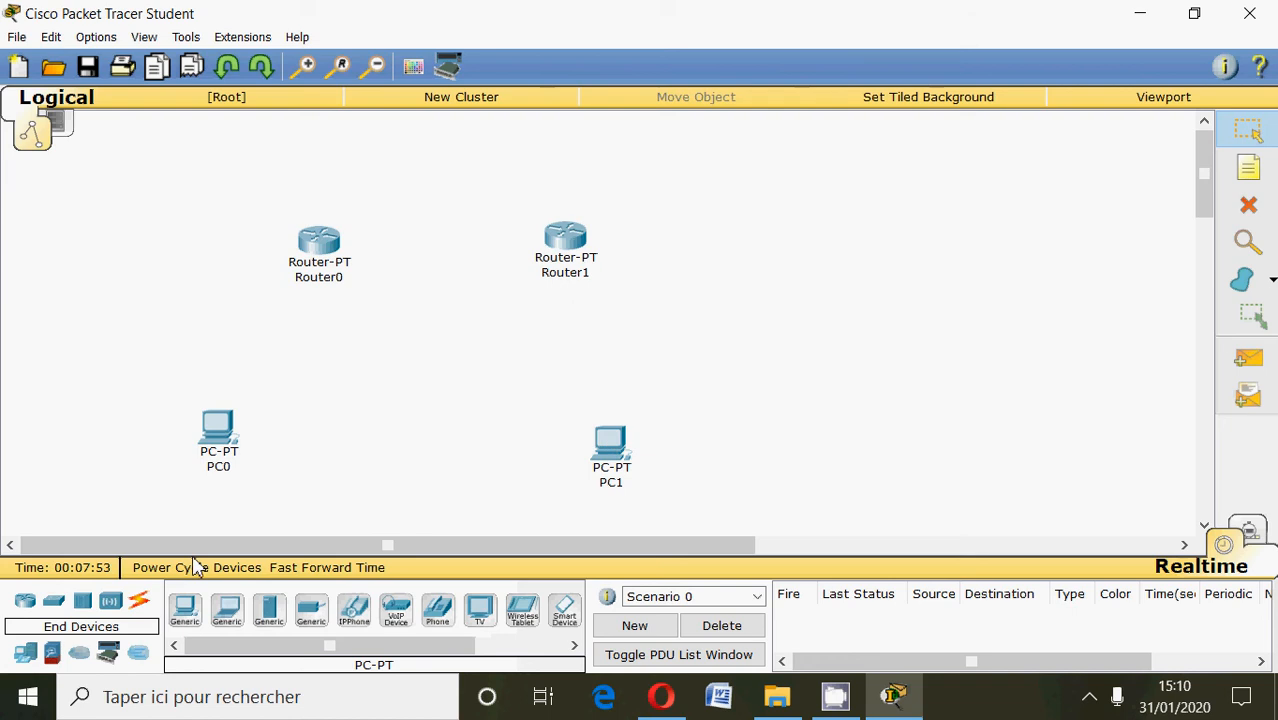
# Add two 2960-24TT switches, one between each router and its PC.
pyautogui.click(57, 604)
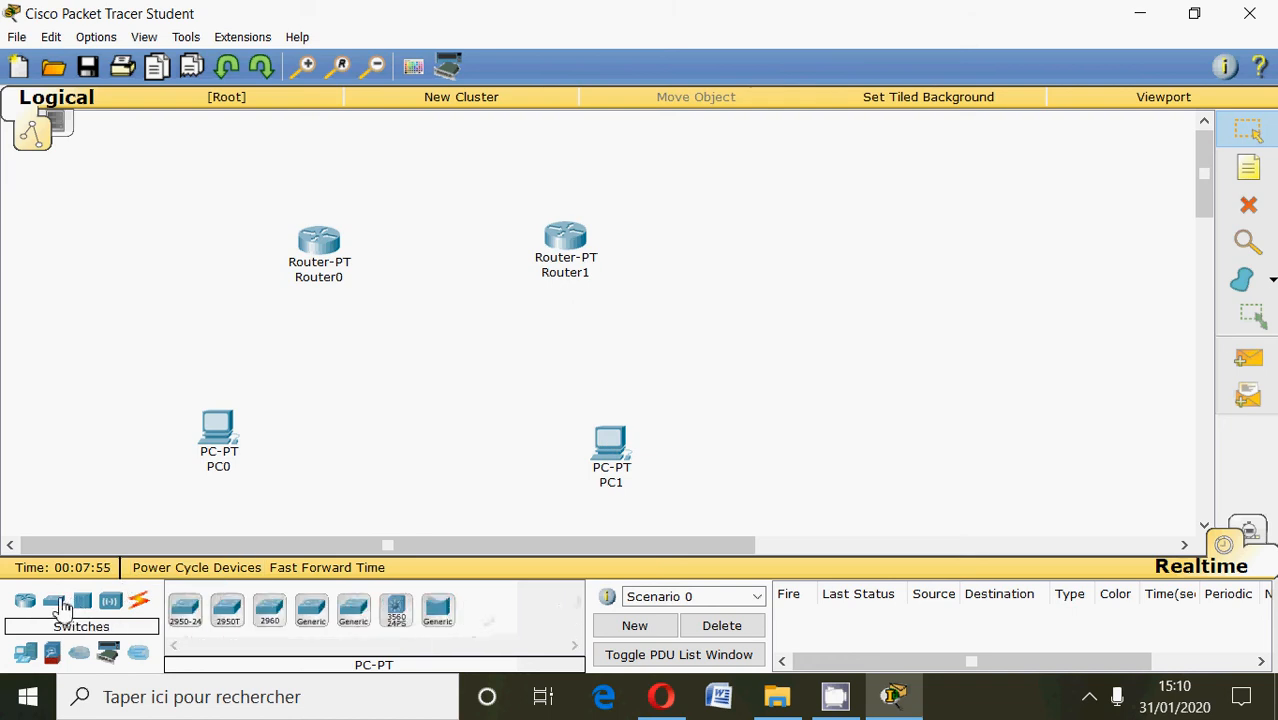
pyautogui.click(267, 610)
pyautogui.click(262, 342)
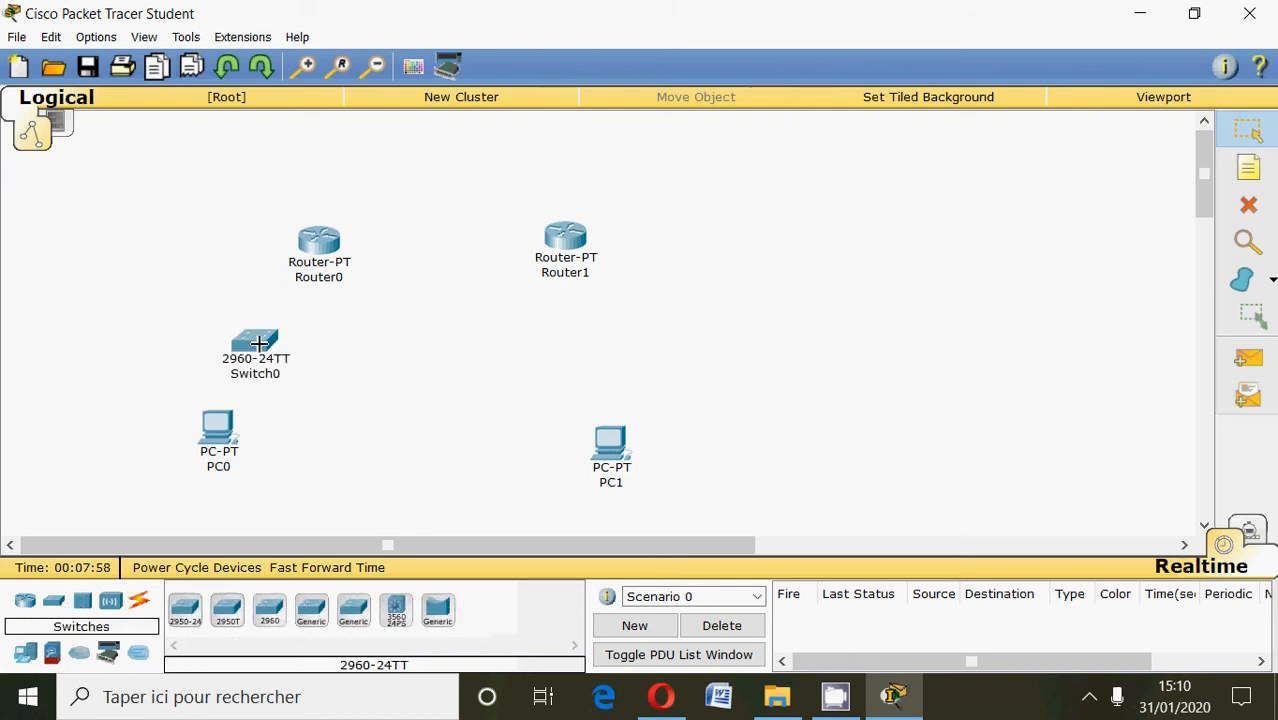
pyautogui.click(282, 612)
pyautogui.click(621, 362)
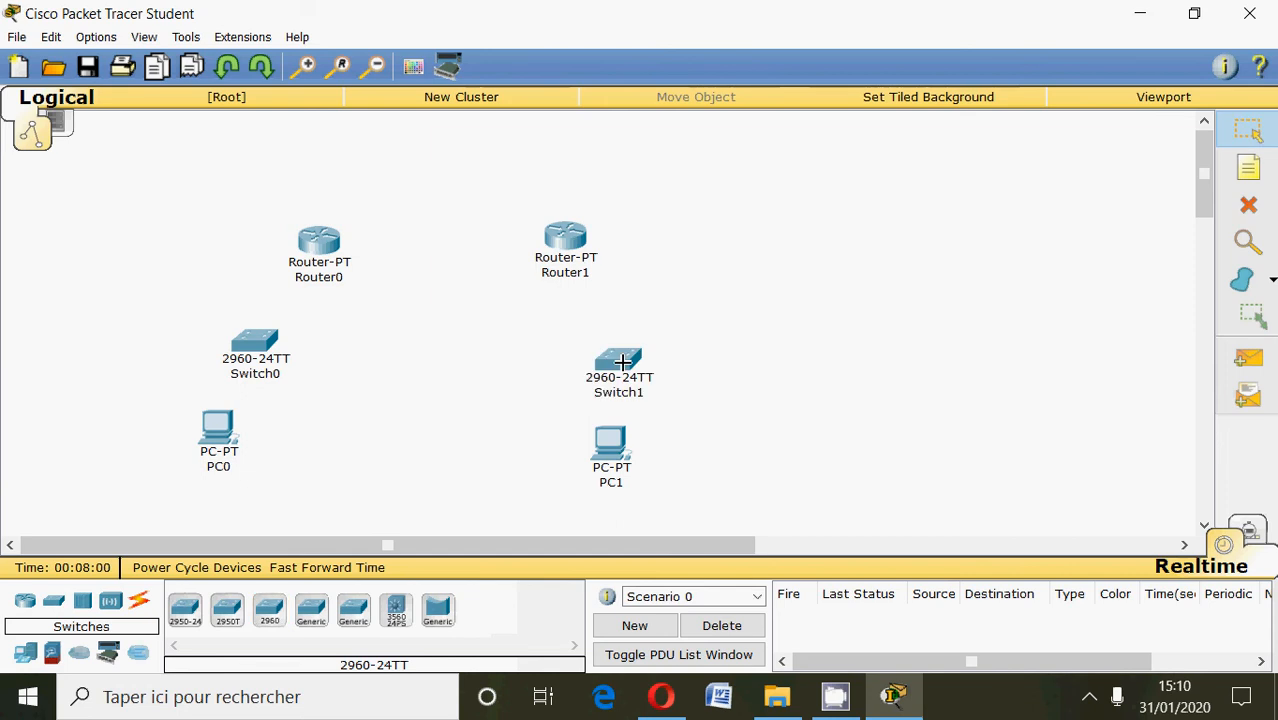
# Connect PC0 to Switch0's FastEthernet0/1 port with a copper straight-through cable.
pyautogui.click(138, 601)
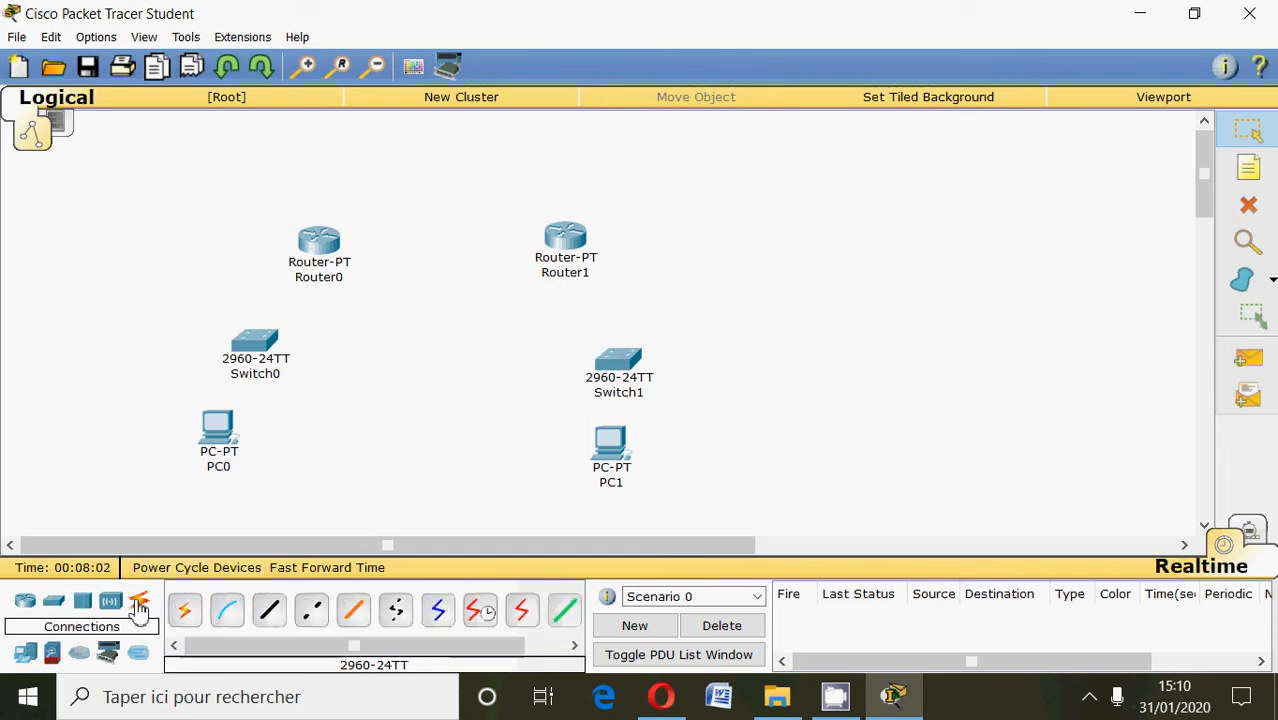
pyautogui.click(269, 610)
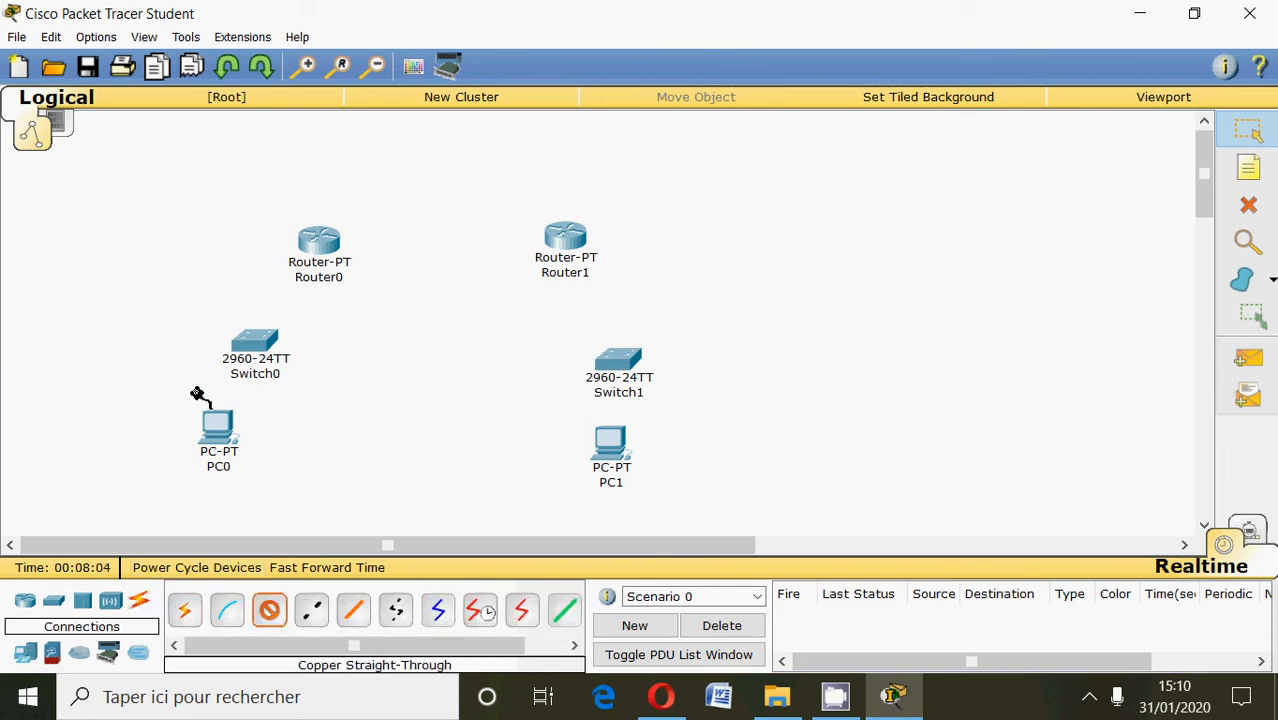
pyautogui.click(226, 436)
pyautogui.click(256, 469)
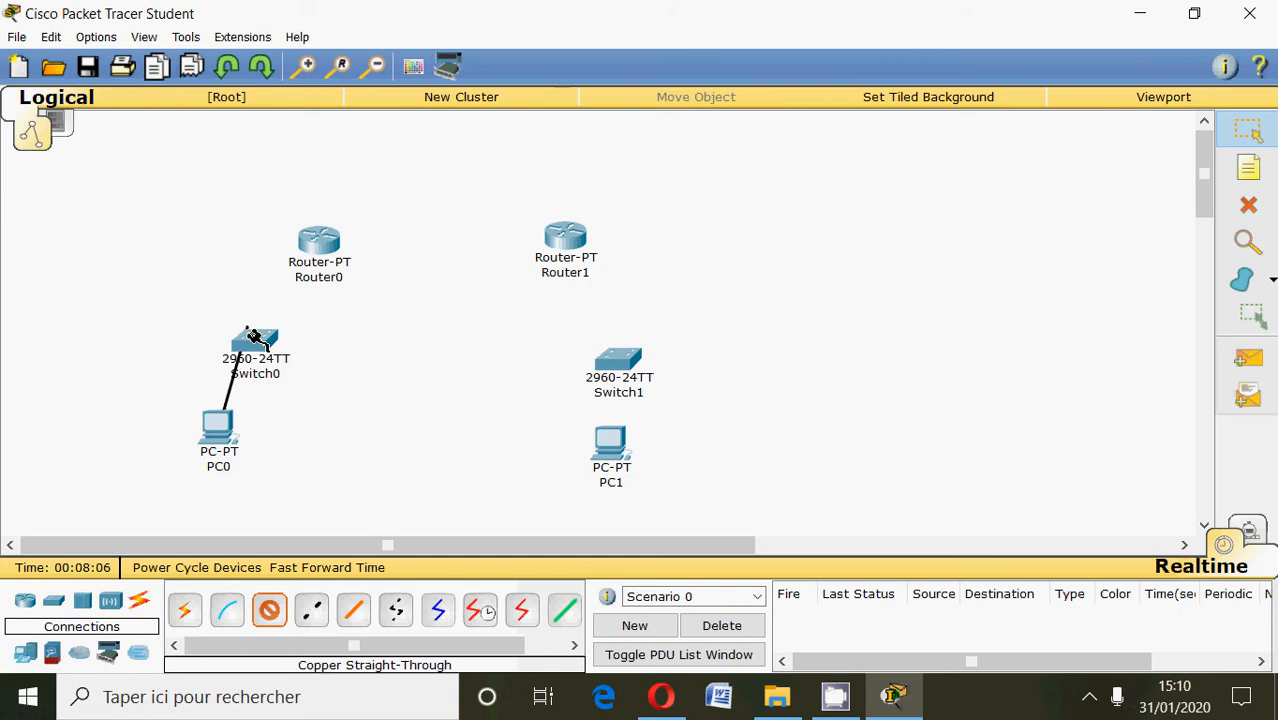
pyautogui.click(255, 342)
pyautogui.click(308, 60)
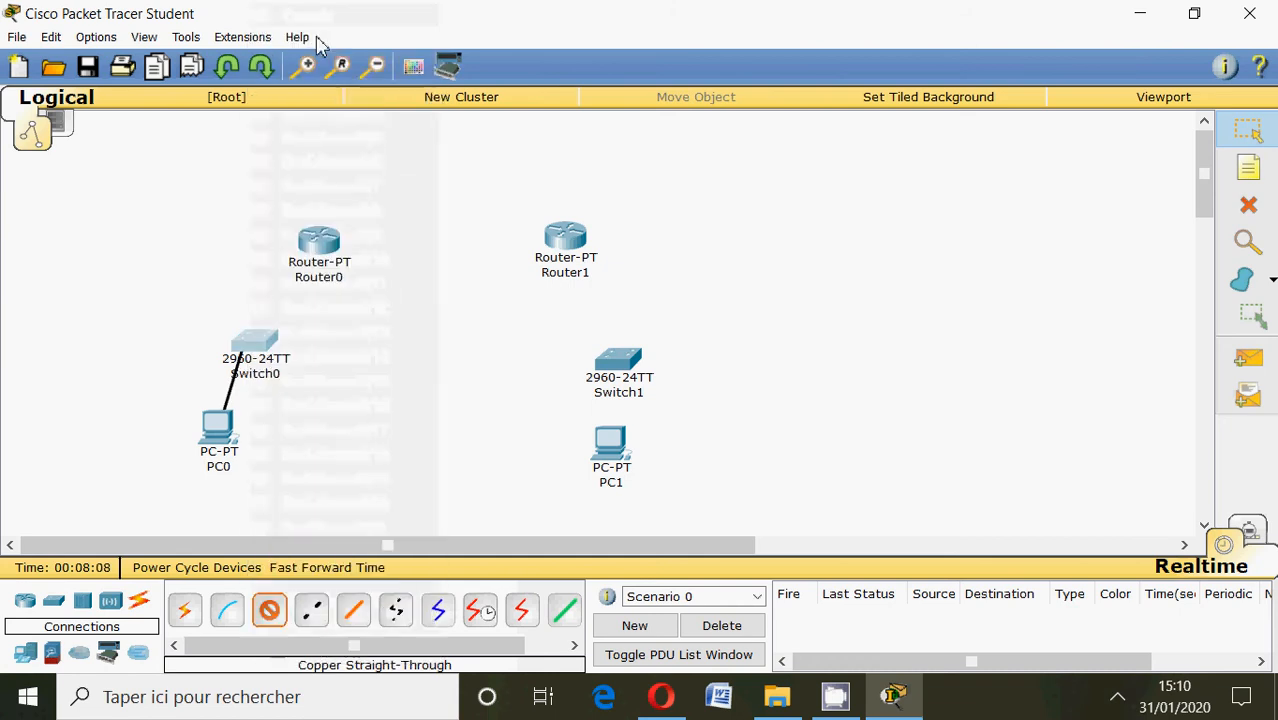
# Connect Switch0 to Router0's FastEthernet0/0 port with a copper straight-through cable.
pyautogui.click(269, 610)
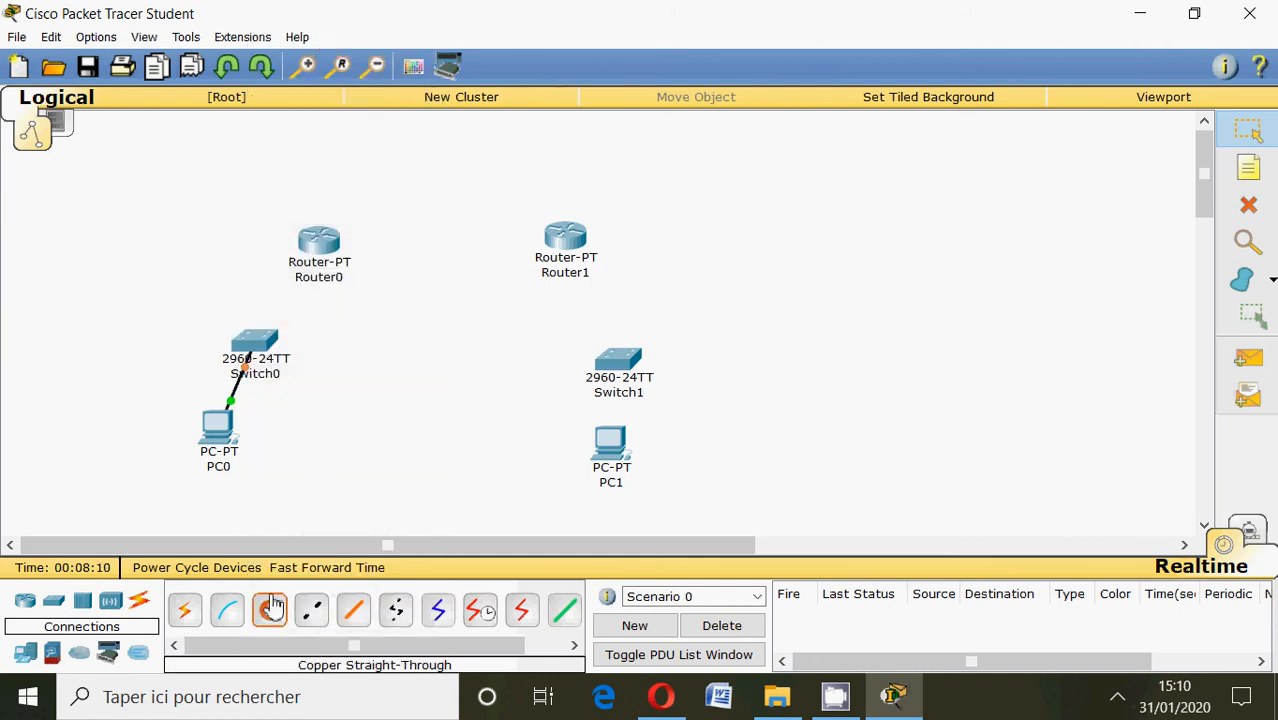
pyautogui.click(252, 345)
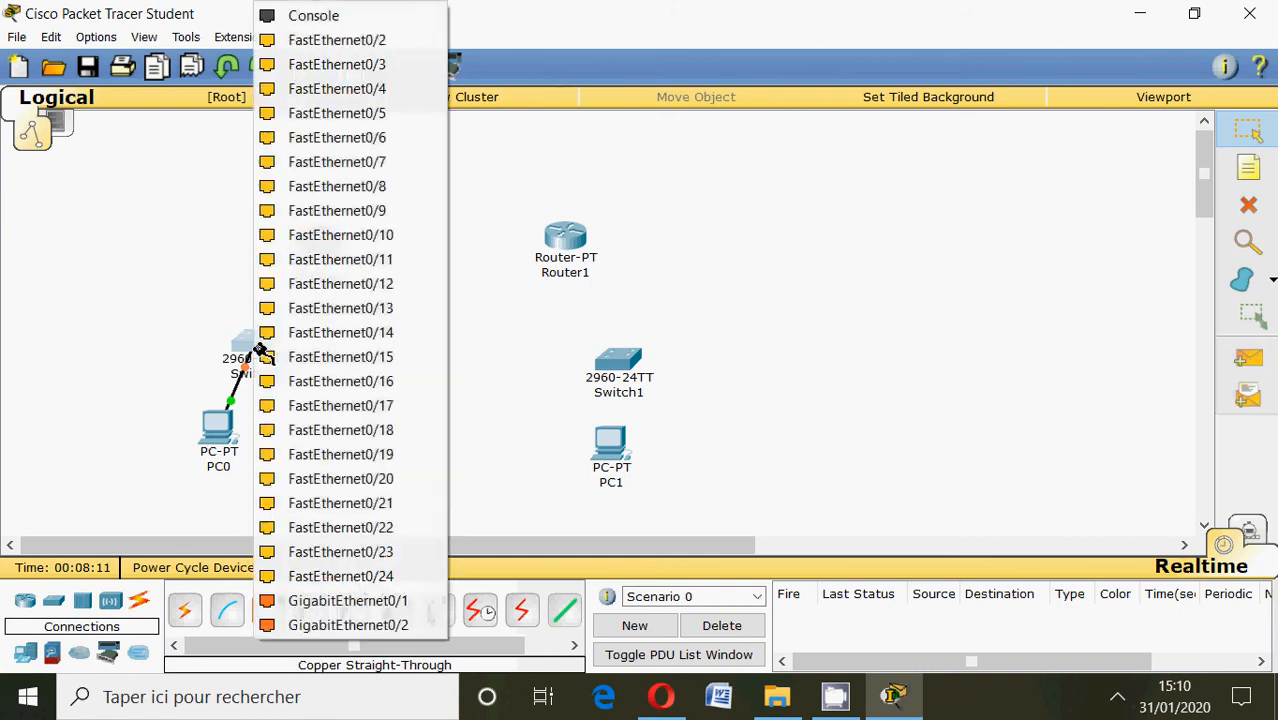
pyautogui.click(305, 55)
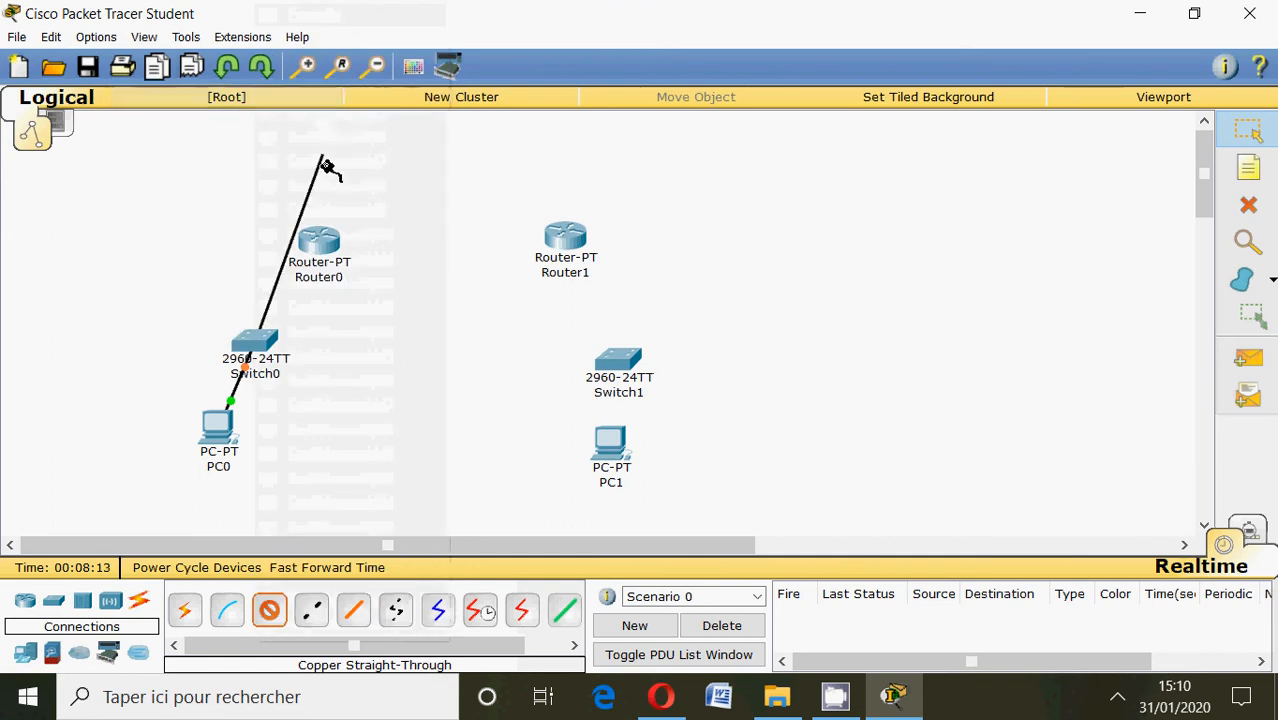
pyautogui.click(326, 245)
pyautogui.click(365, 306)
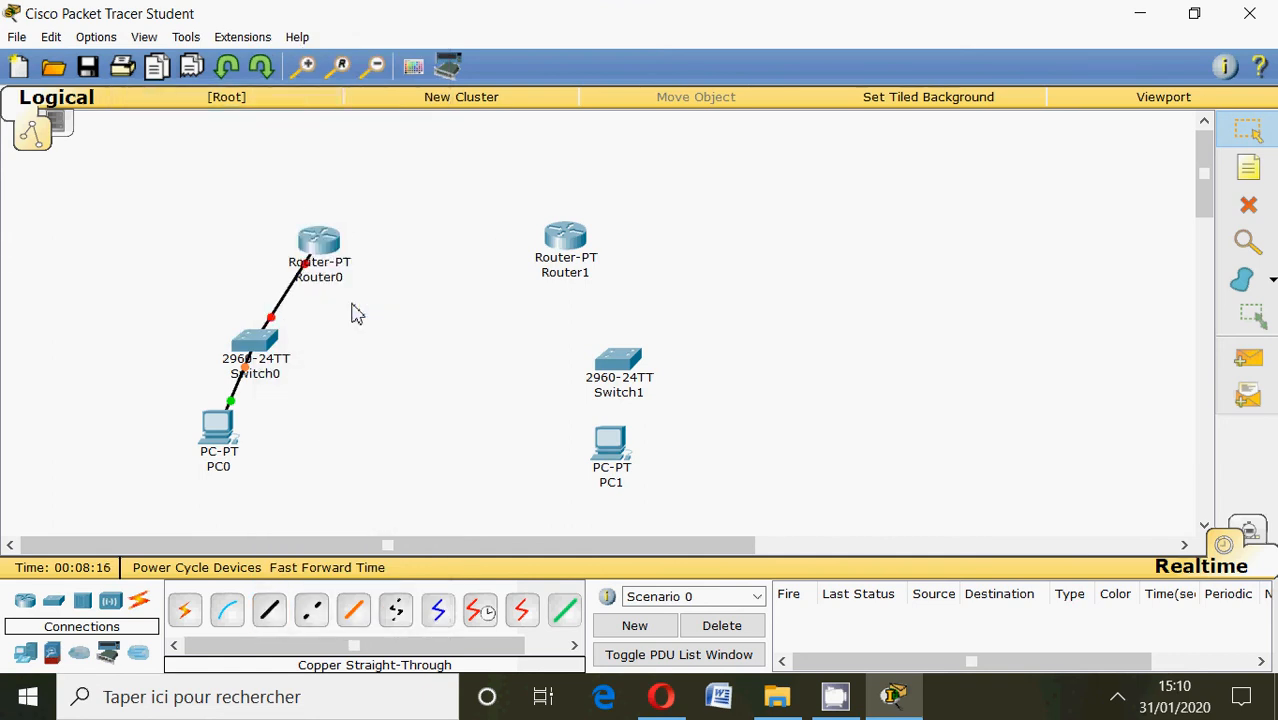
# Connect PC1 to Switch1's FastEthernet0/1 port with a copper straight-through cable.
pyautogui.click(269, 610)
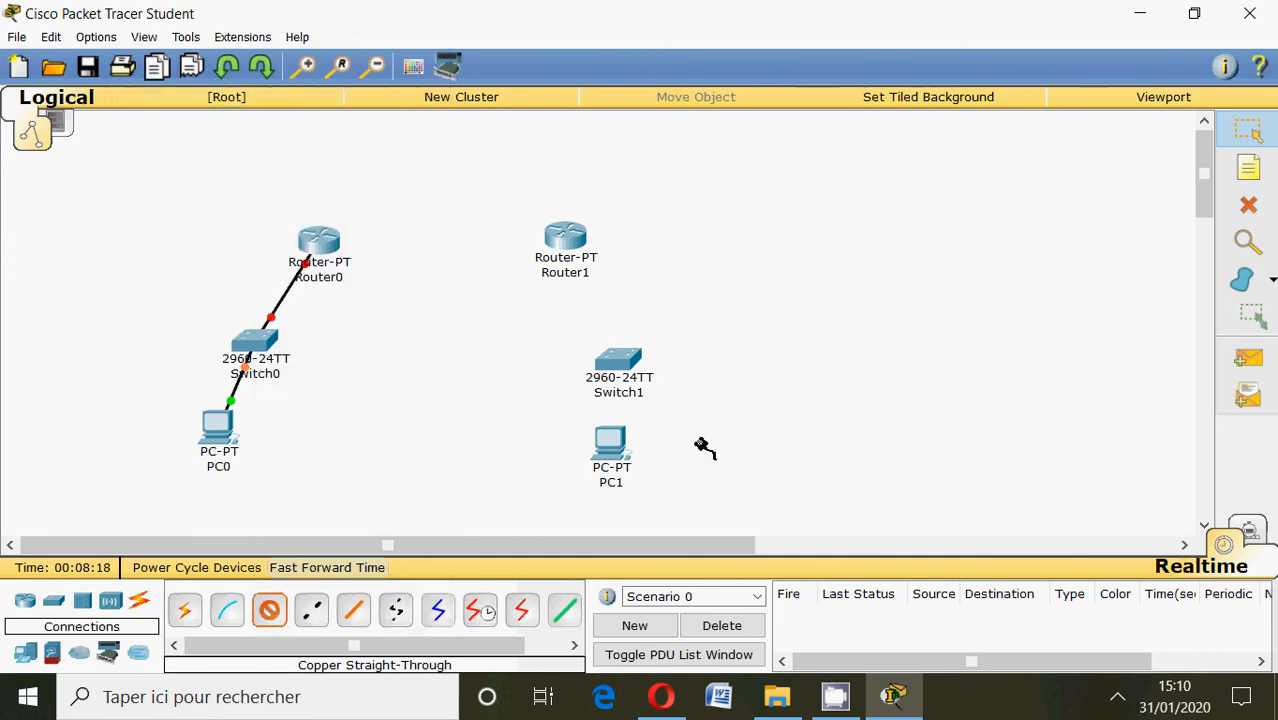
pyautogui.click(622, 449)
pyautogui.click(655, 475)
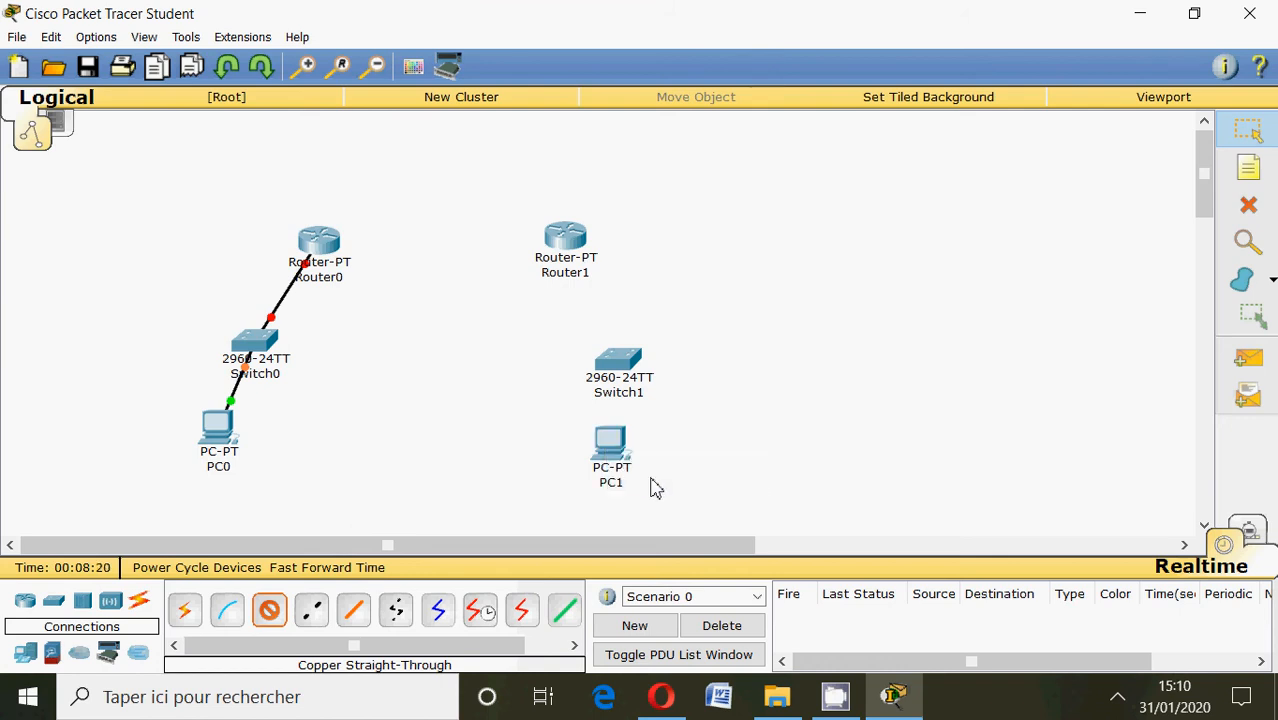
pyautogui.click(619, 358)
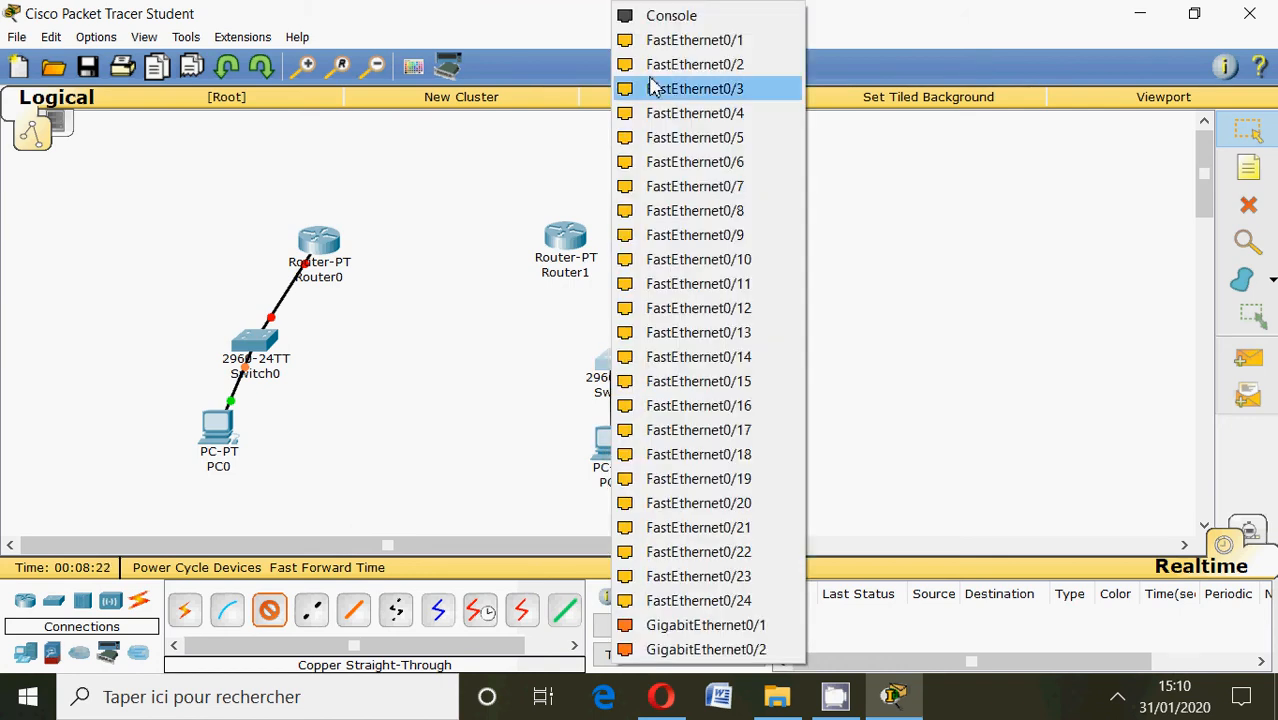
pyautogui.click(660, 45)
# Connect Switch1's FastEthernet0/2 port to Router1's FastEthernet1/0 port with a copper straight-through cable.
pyautogui.click(269, 610)
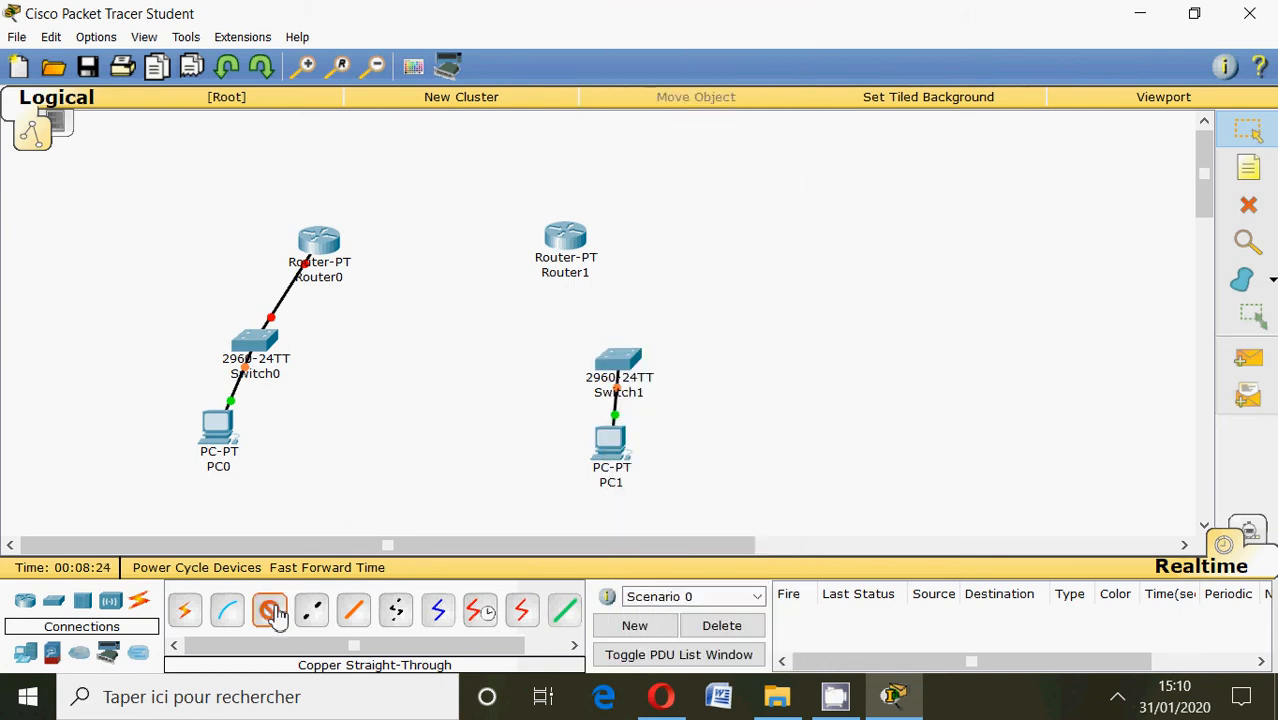
pyautogui.click(619, 363)
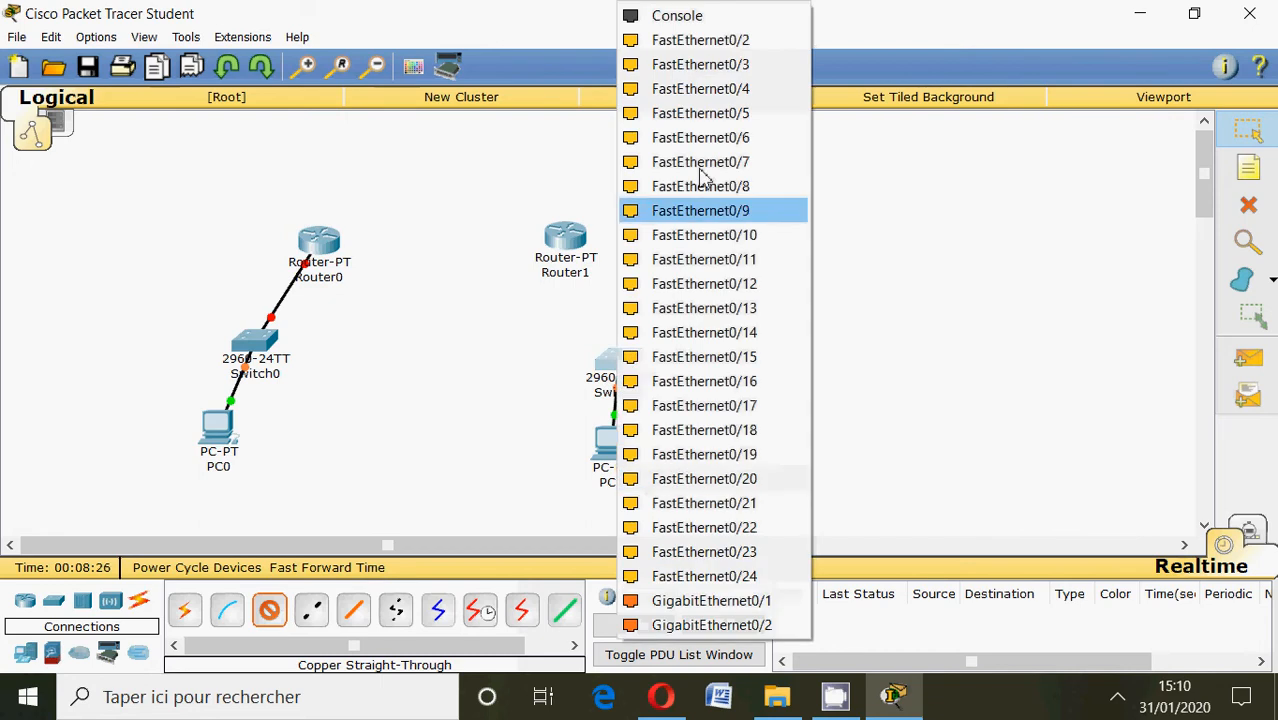
pyautogui.click(705, 42)
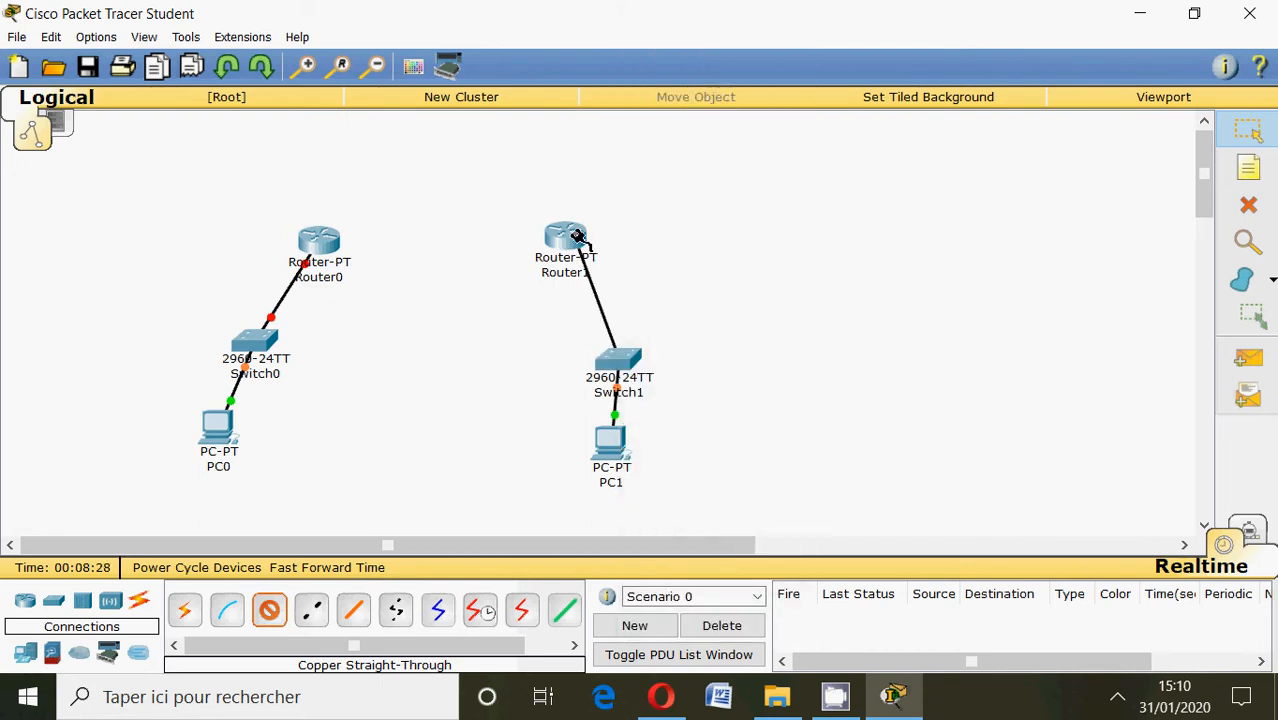
pyautogui.click(578, 240)
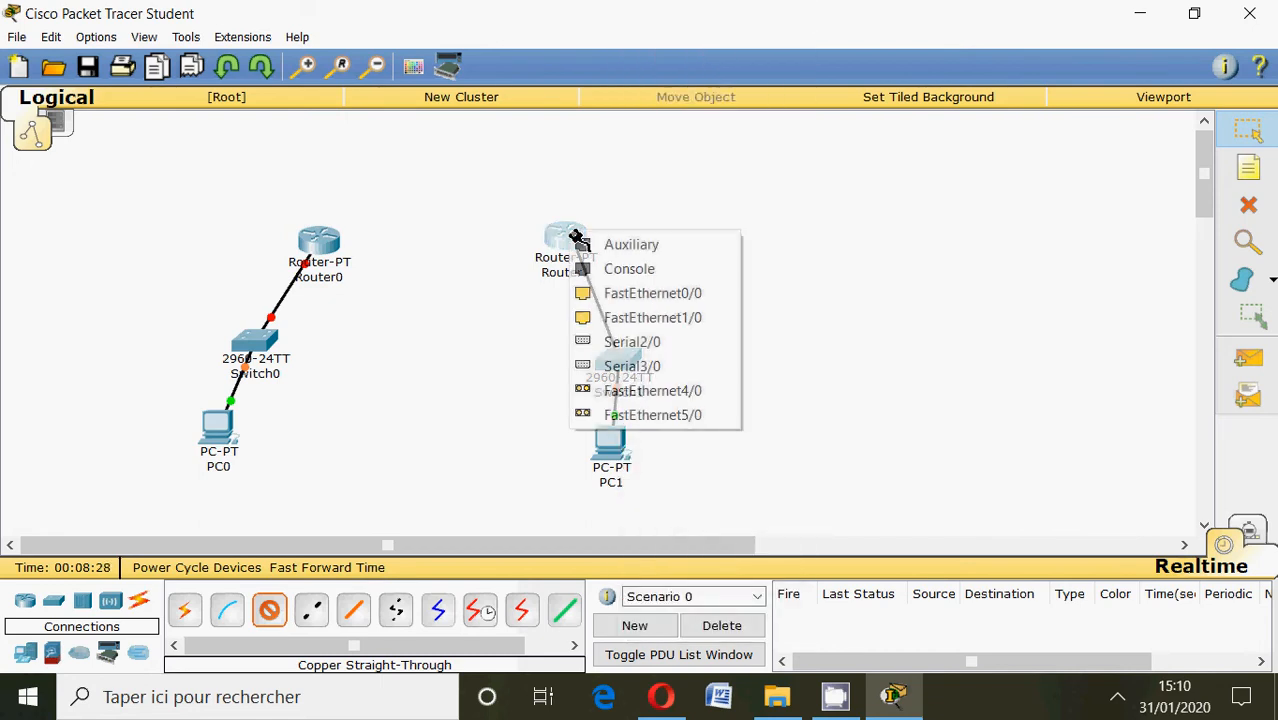
pyautogui.click(614, 325)
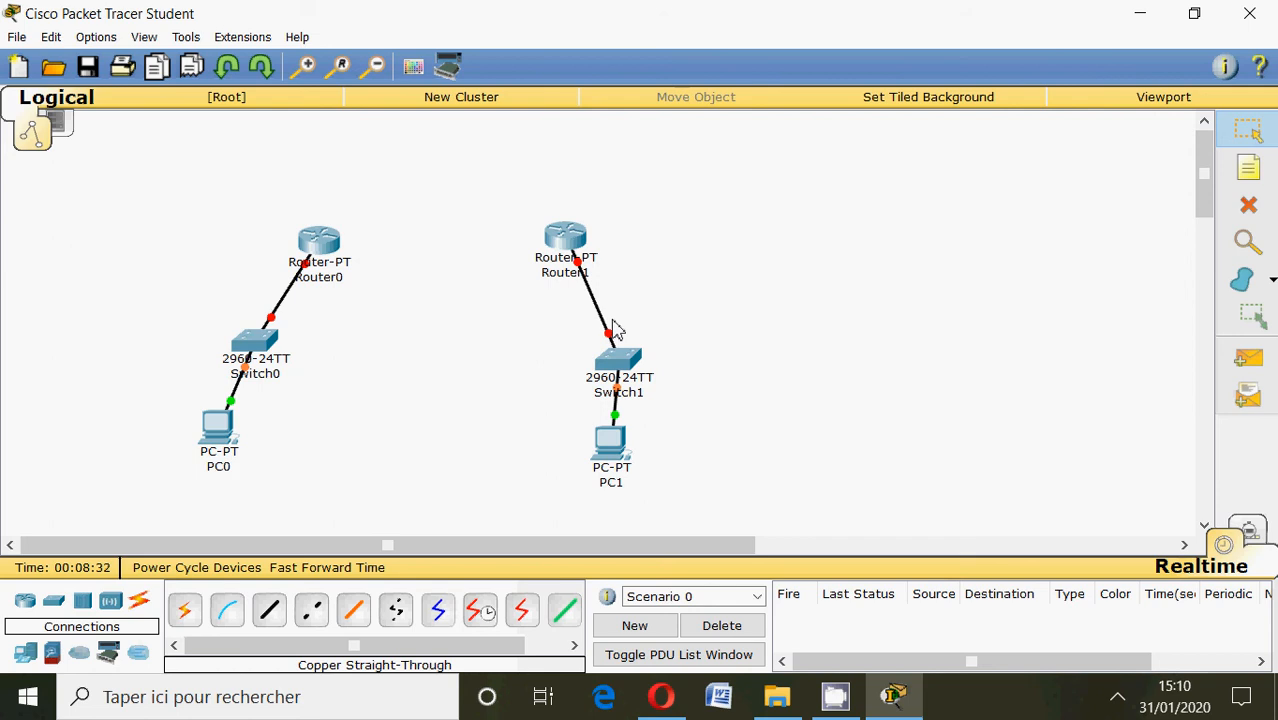
# Link Router0's Serial2/0 port to a serial port on Router1 with a Serial DCE cable.
pyautogui.click(481, 614)
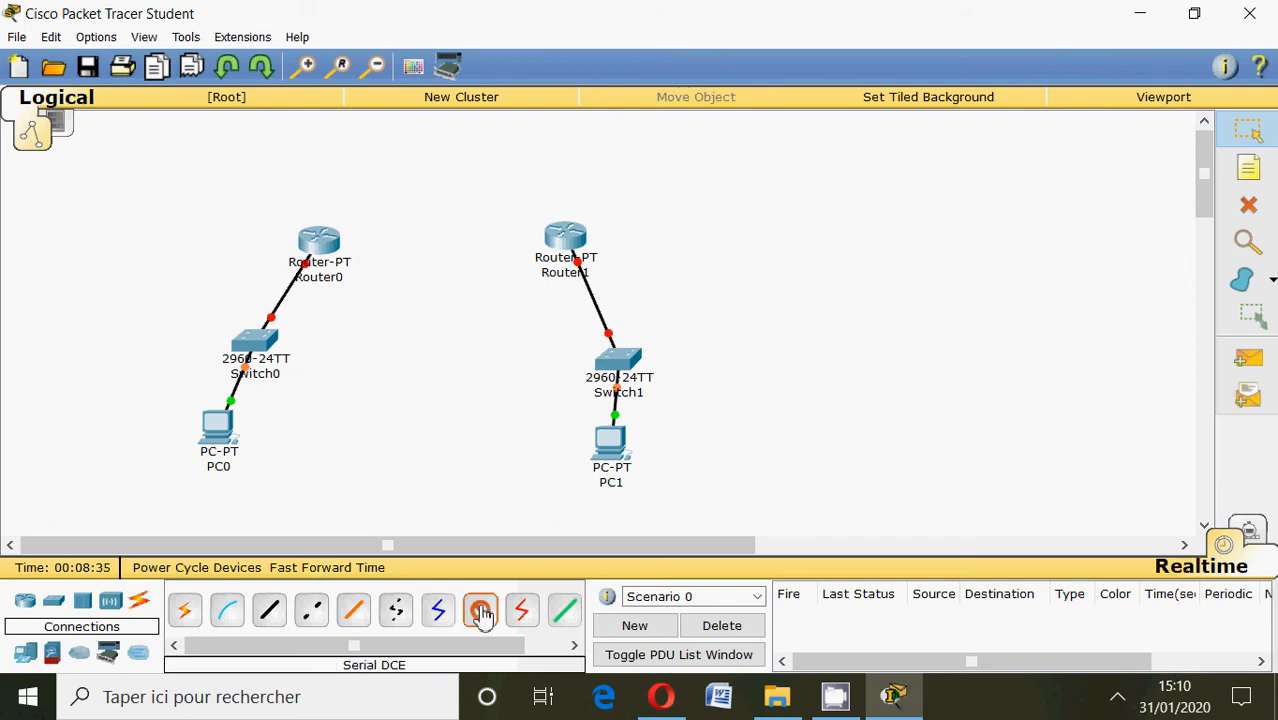
pyautogui.click(323, 243)
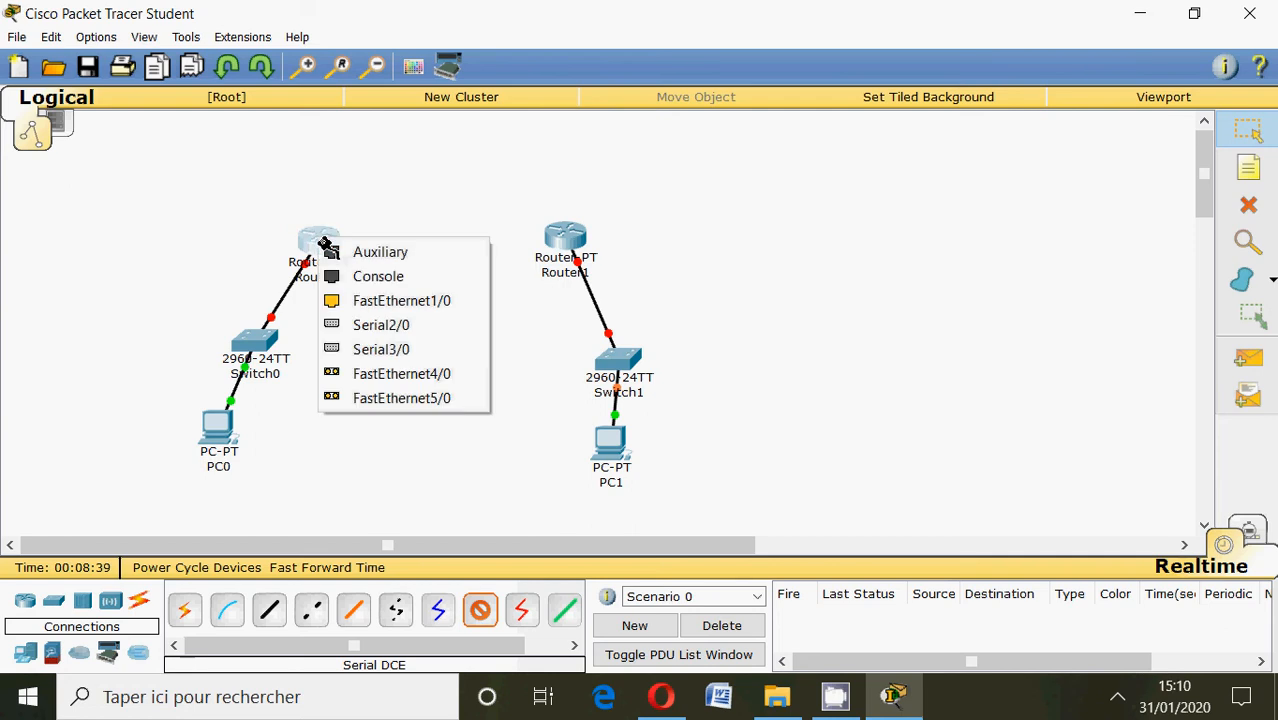
pyautogui.click(368, 324)
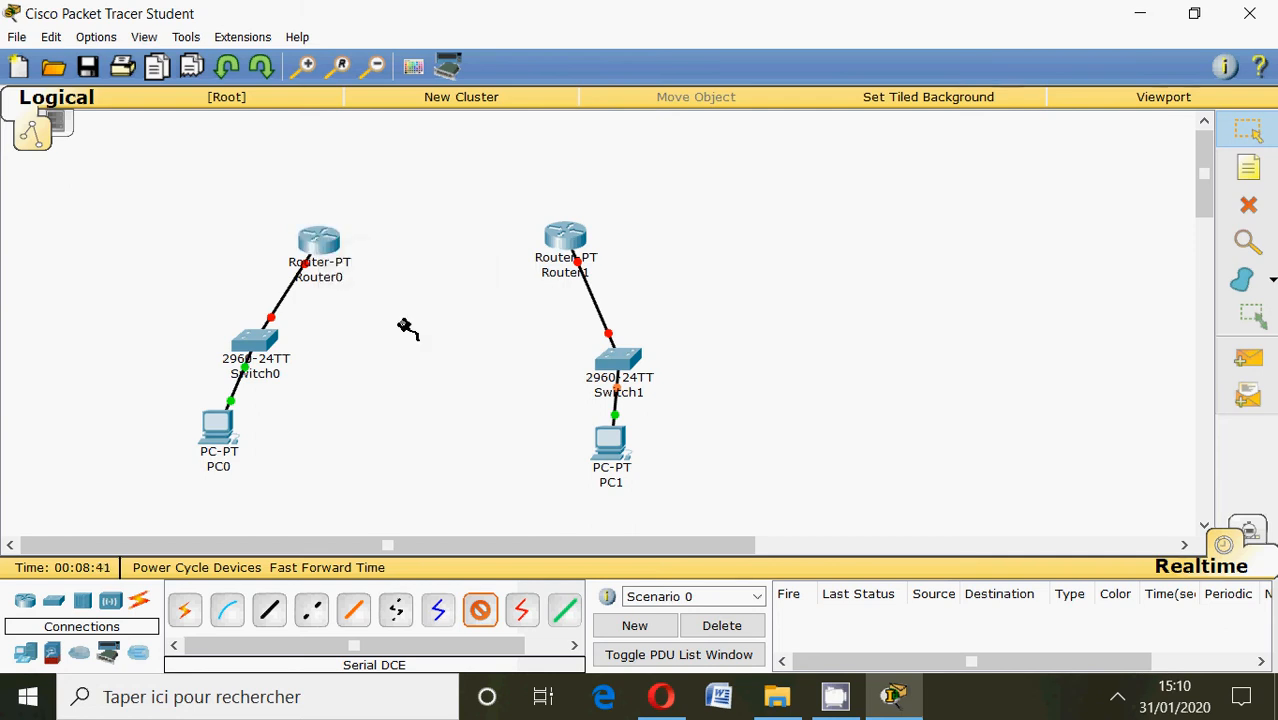
pyautogui.click(575, 240)
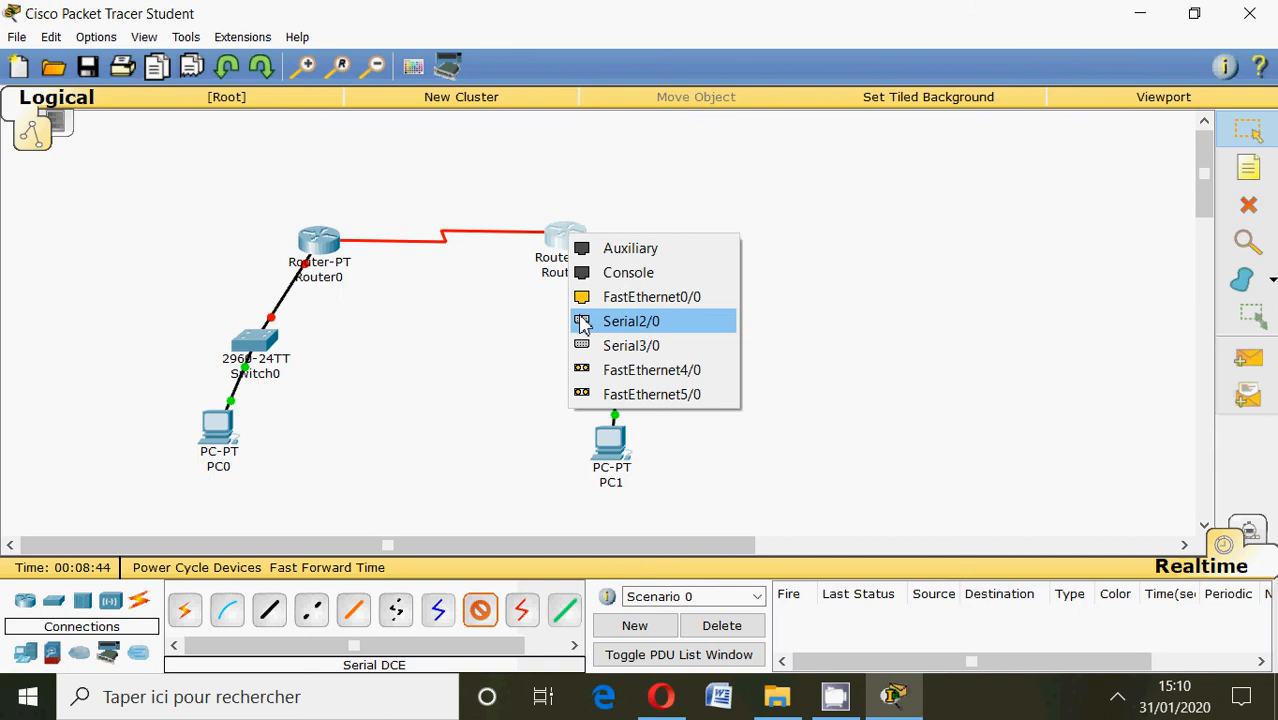
pyautogui.click(590, 345)
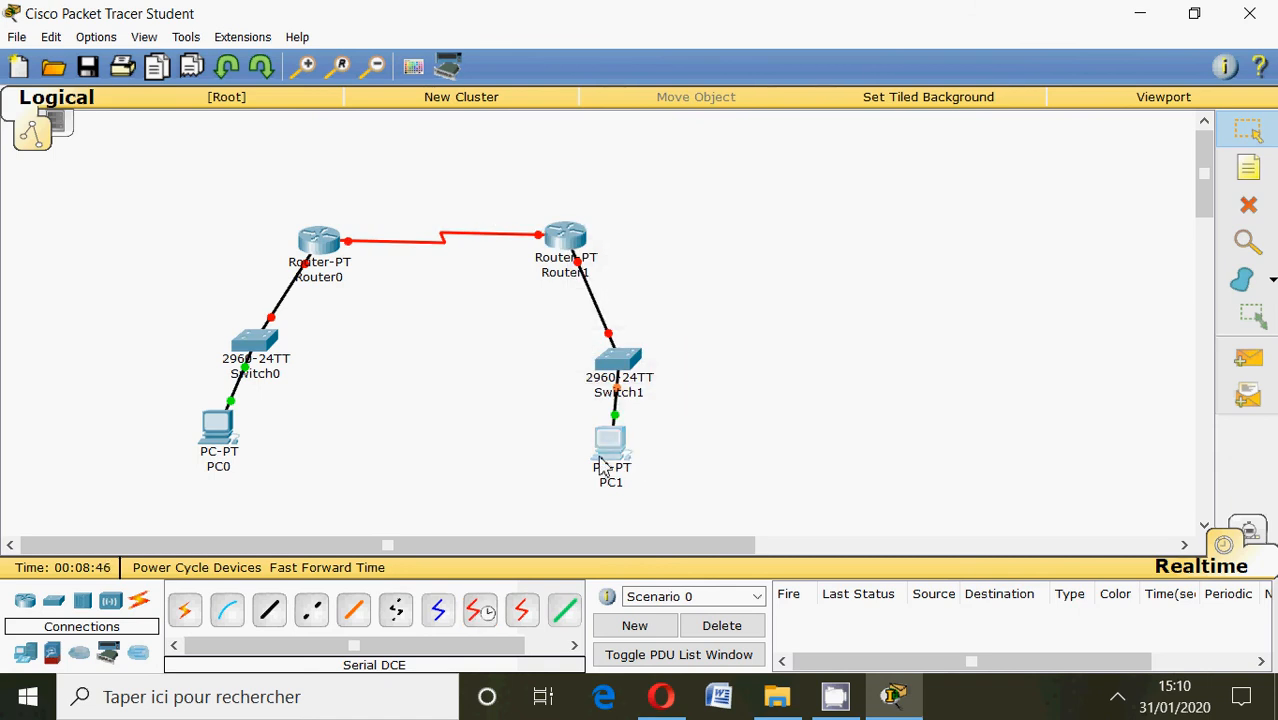
# Spread the two PCs outward, moving PC1 and PC0 away from the centre of the topology.
pyautogui.moveTo(610, 452); pyautogui.dragTo(699, 447)
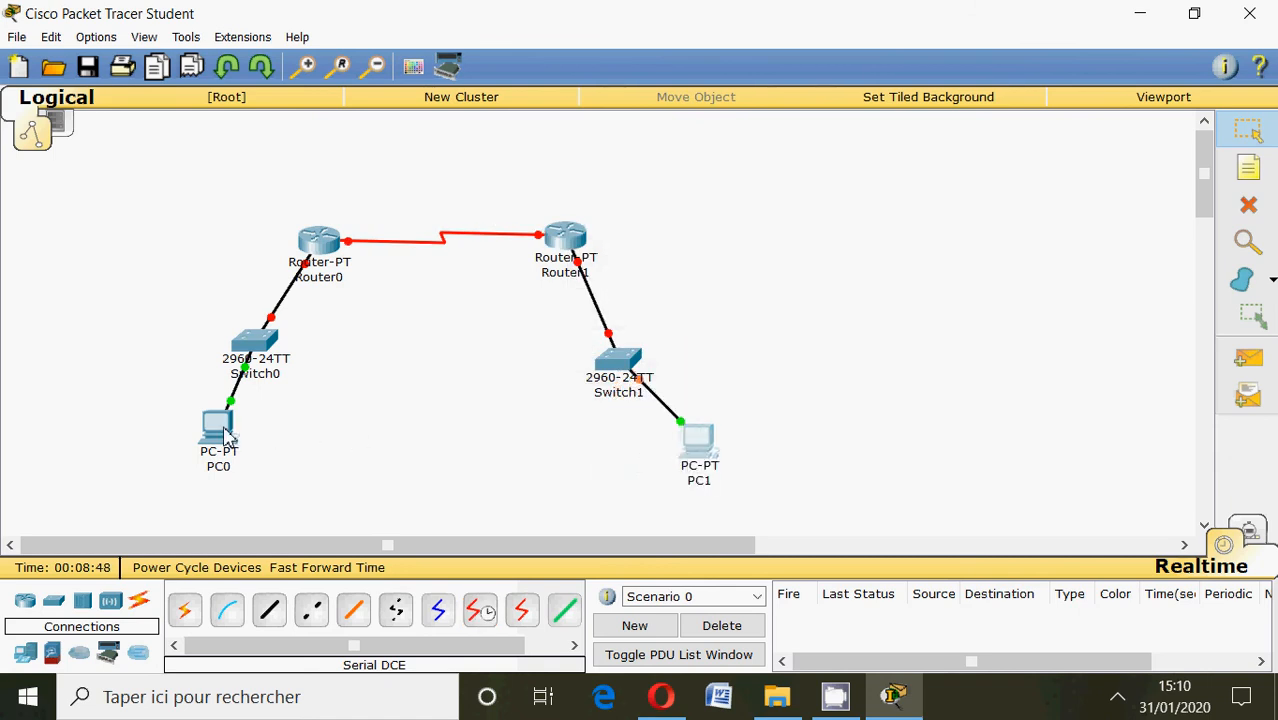
pyautogui.moveTo(224, 438); pyautogui.dragTo(167, 445)
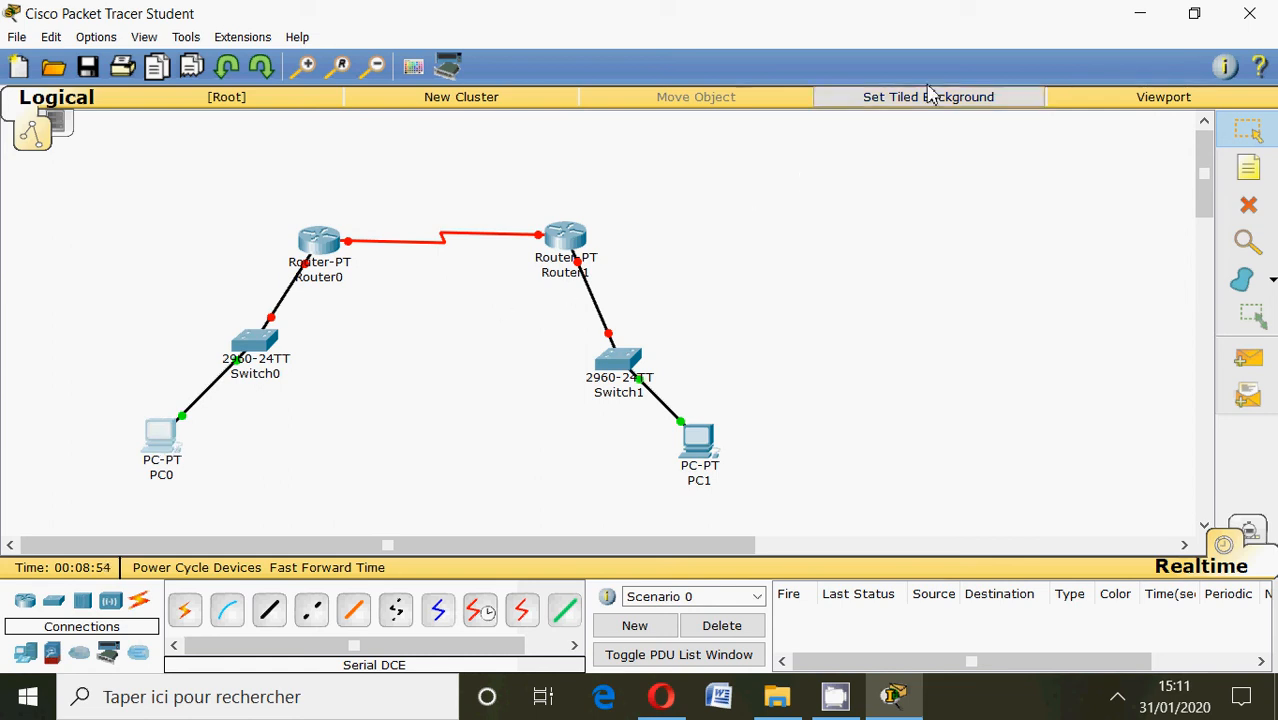
# Add a note above Switch0 reading "reseau:", 192.168.1.0 and 255.255.255.0 on three separate lines.
pyautogui.click(1258, 173)
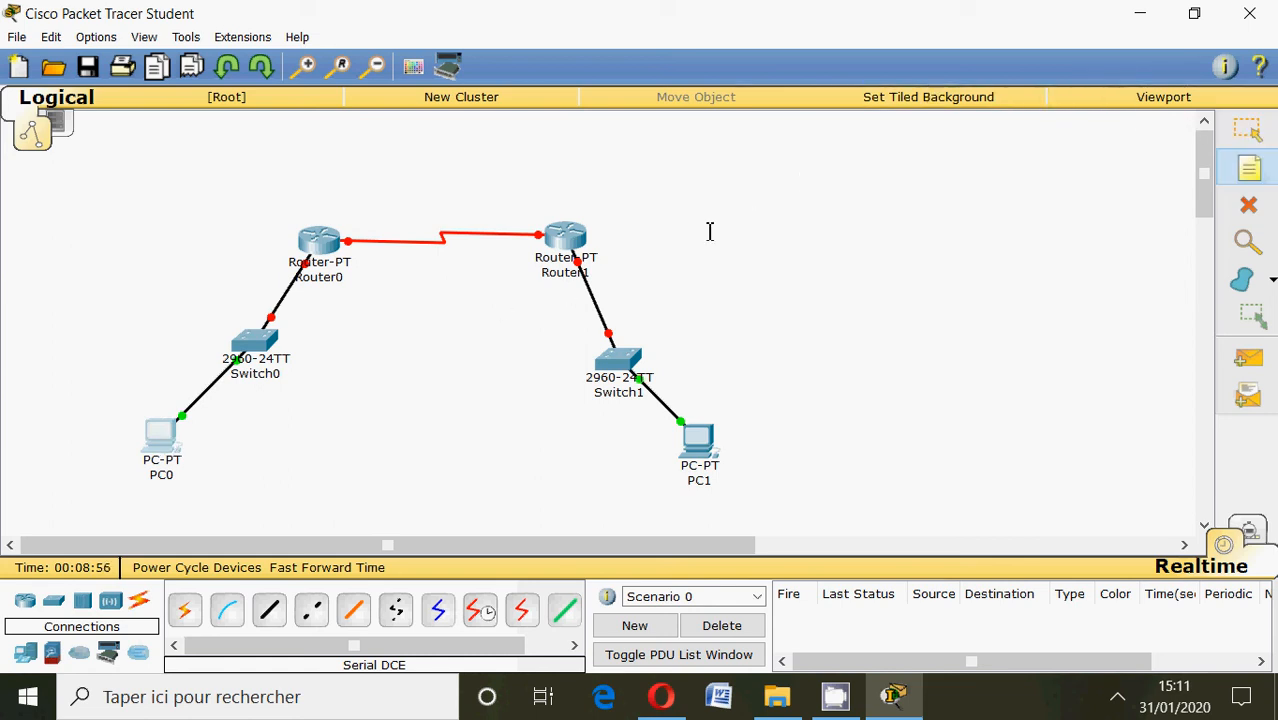
pyautogui.click(155, 283)
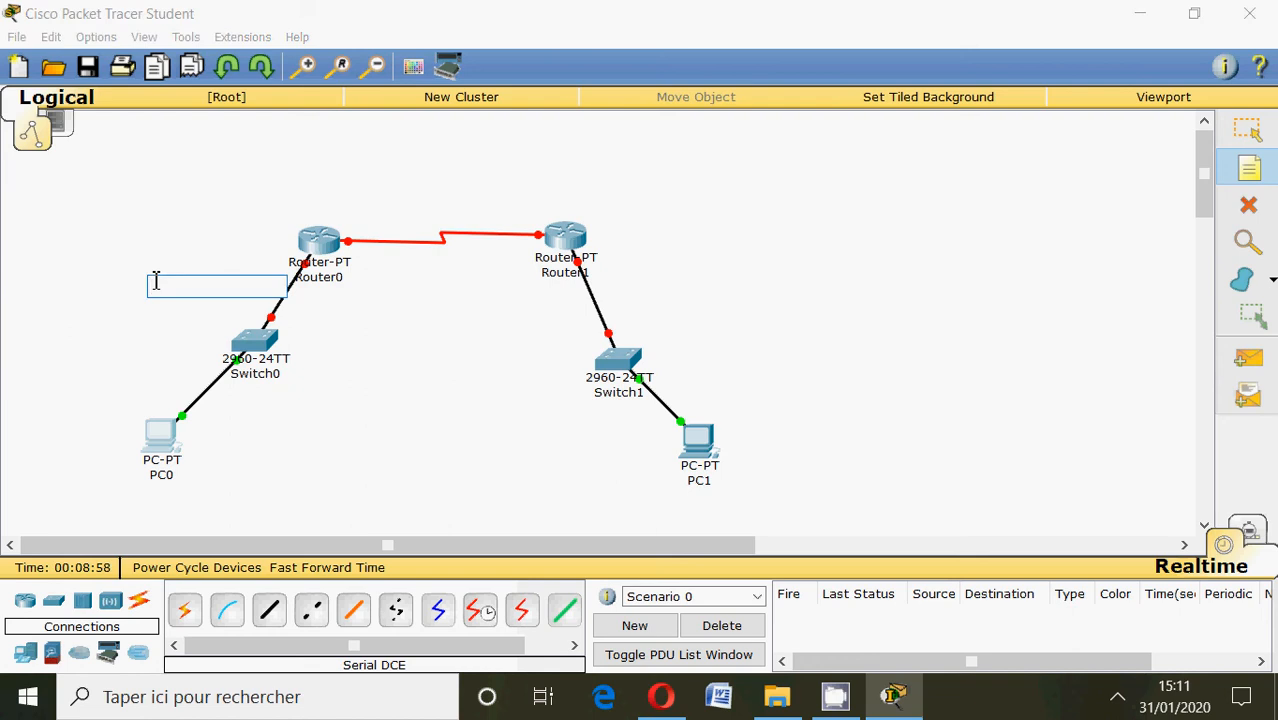
pyautogui.write('resea')
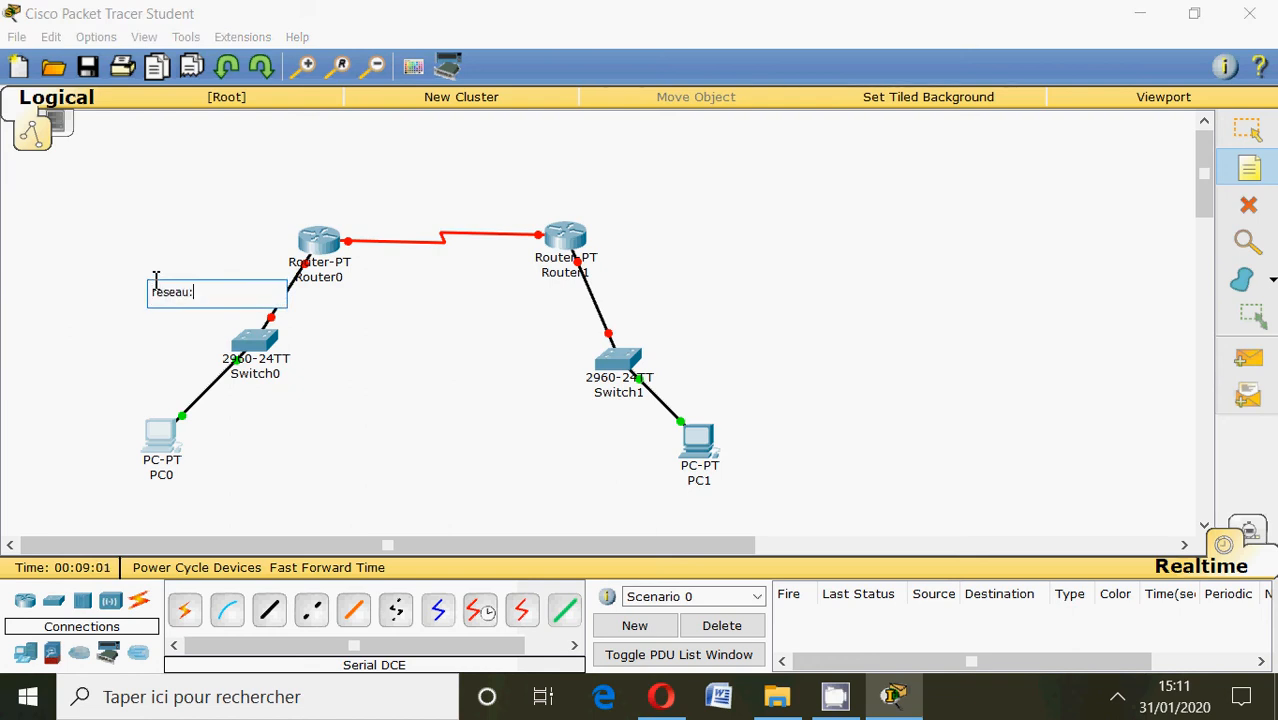
pyautogui.write('u:')
pyautogui.press('Return')
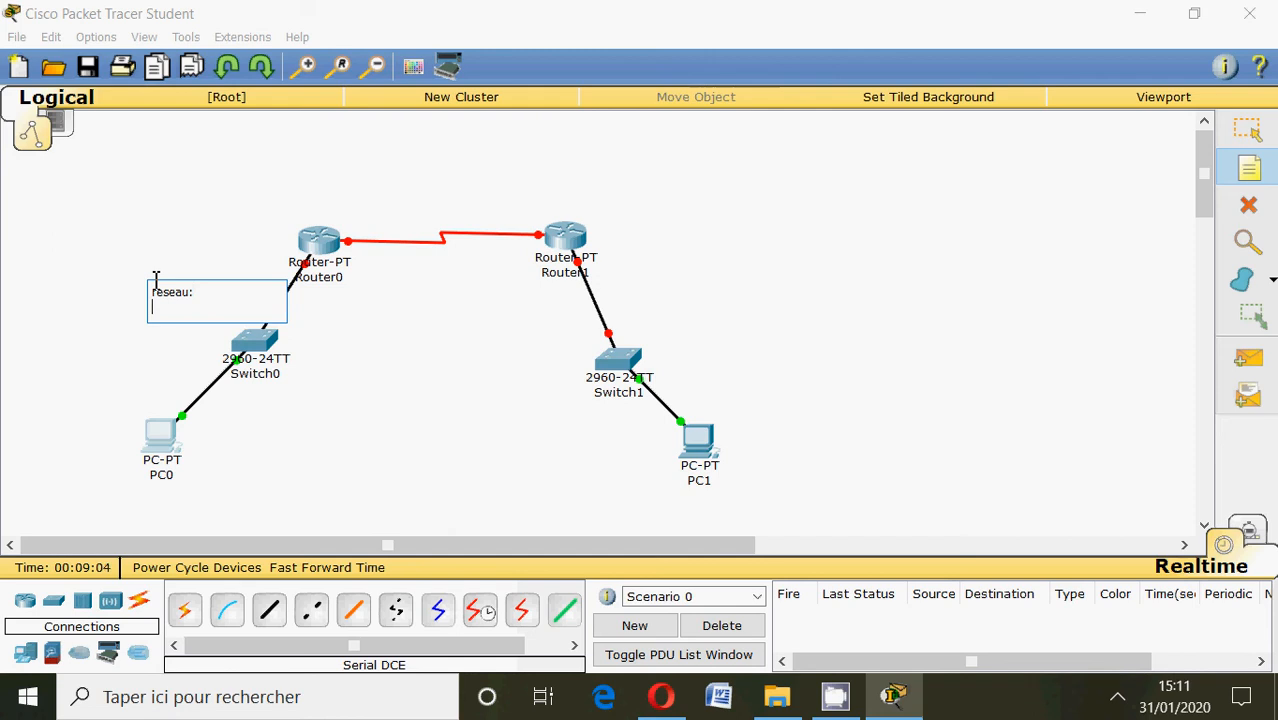
pyautogui.write('16')
pyautogui.write('2.168.')
pyautogui.write('1.0')
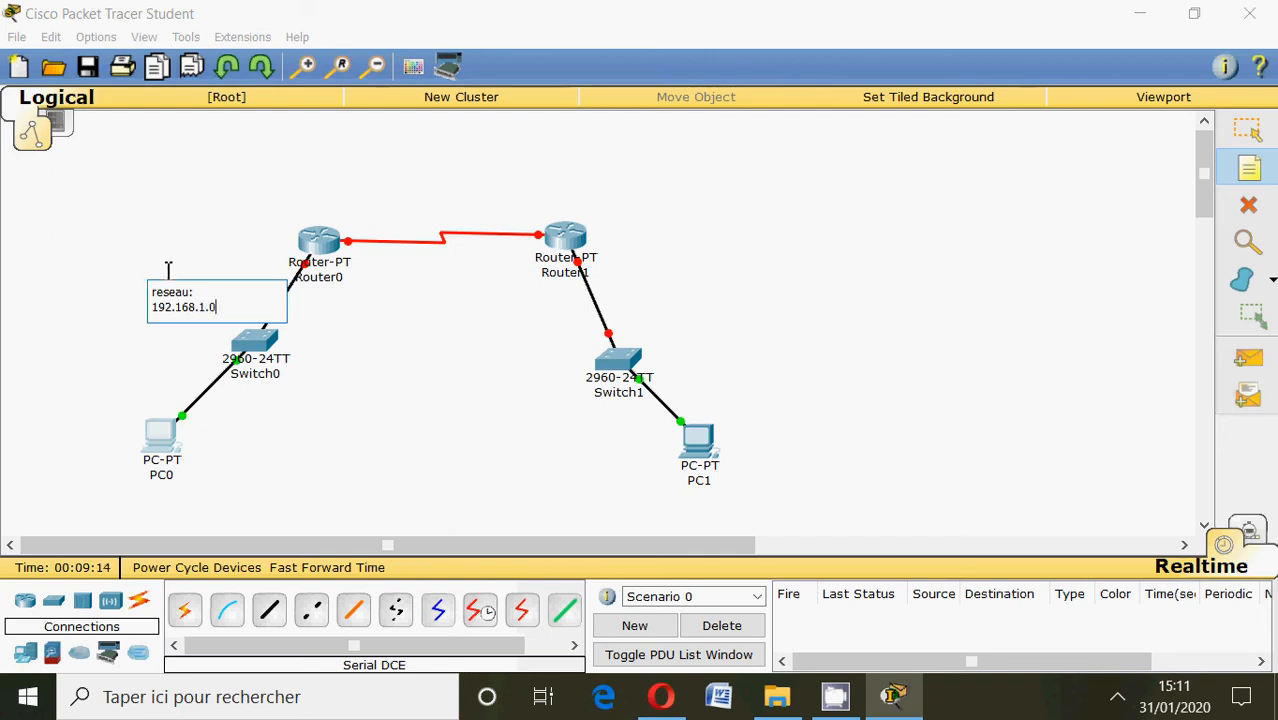
pyautogui.press('Return')
pyautogui.write('255')
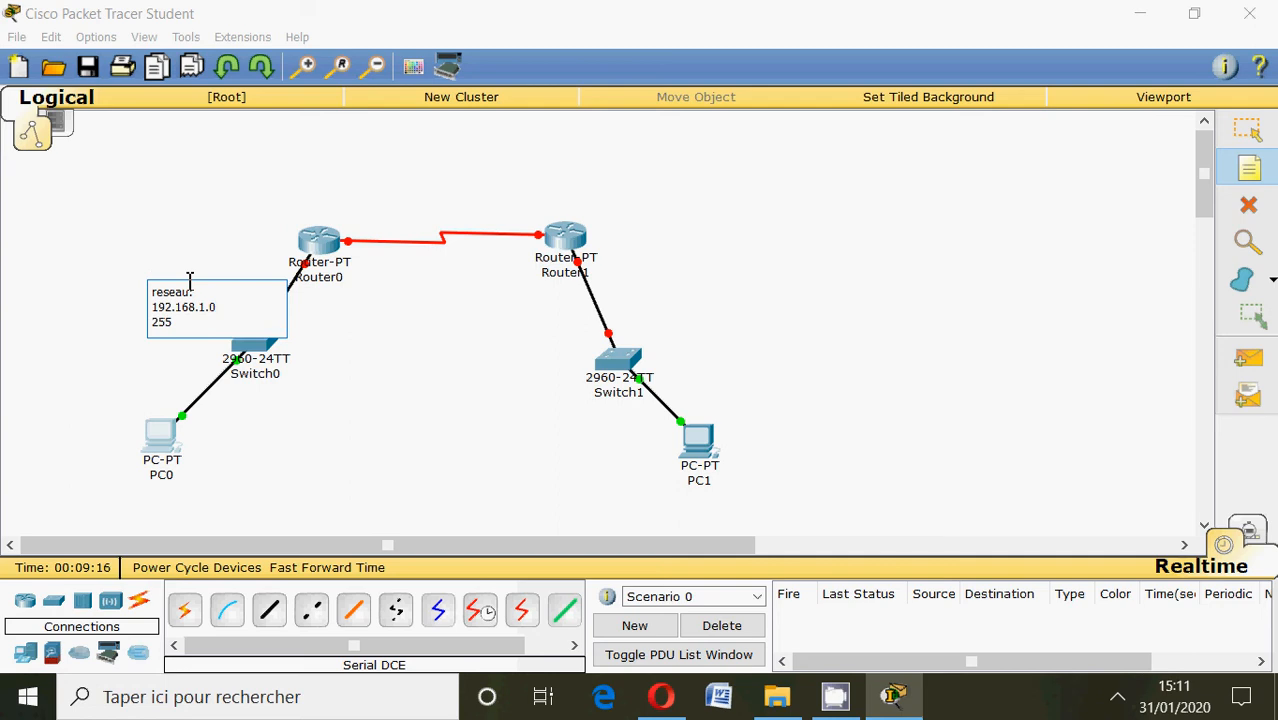
pyautogui.write('.255.255.0')
# Place a note beside PC0 with its address 192.168.1.2/24.
pyautogui.click(190, 481)
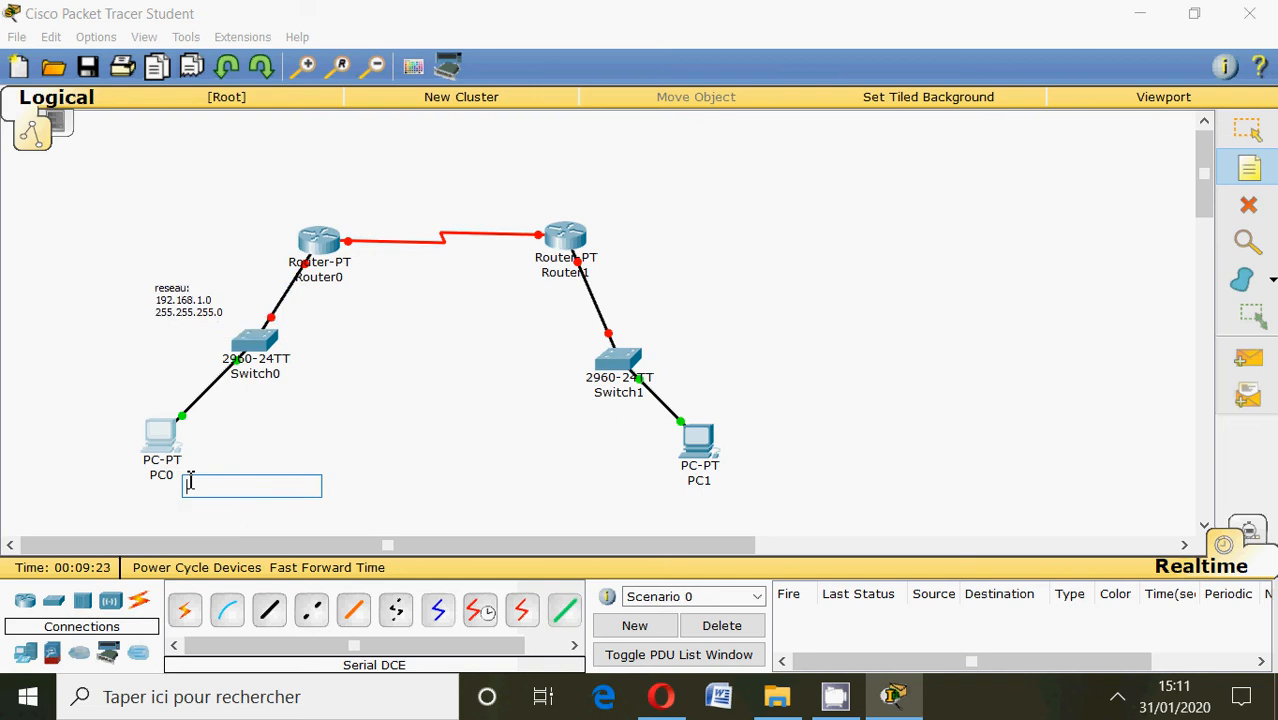
pyautogui.write('192.1')
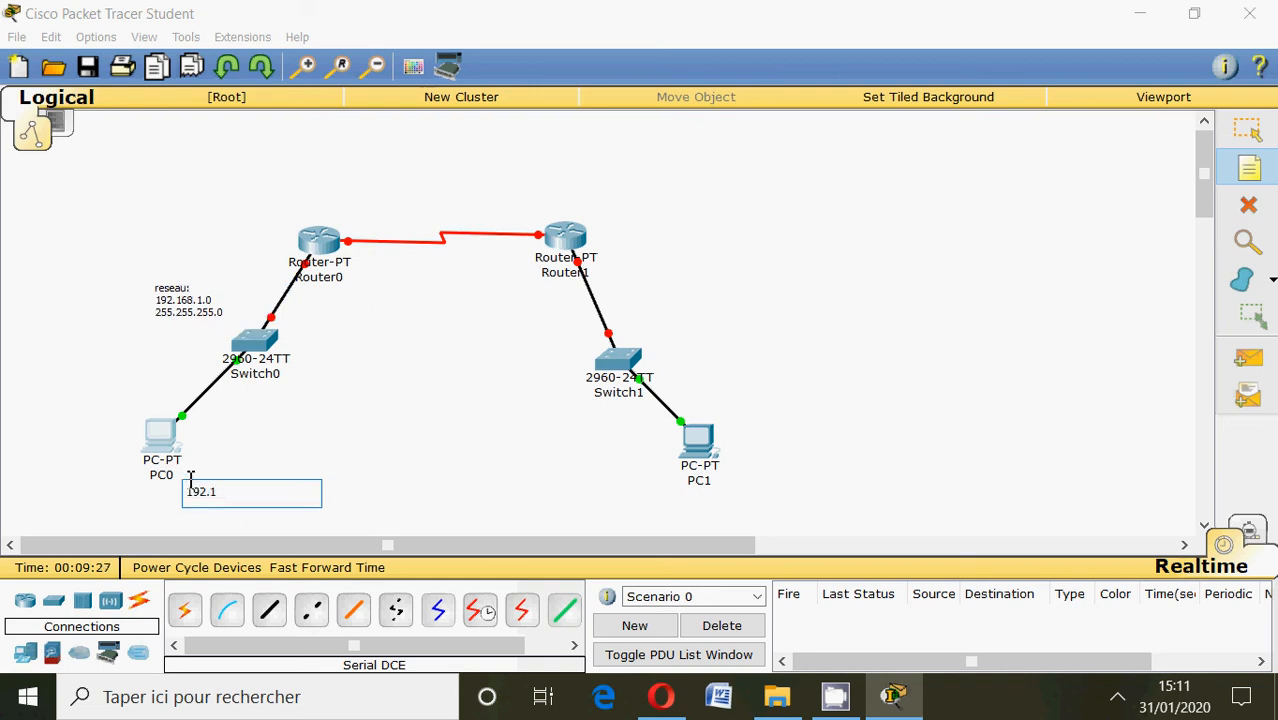
pyautogui.write('68.1.2/24')
# Place a note beside PC1 with the address 192.168.5.0/24.
pyautogui.click(730, 475)
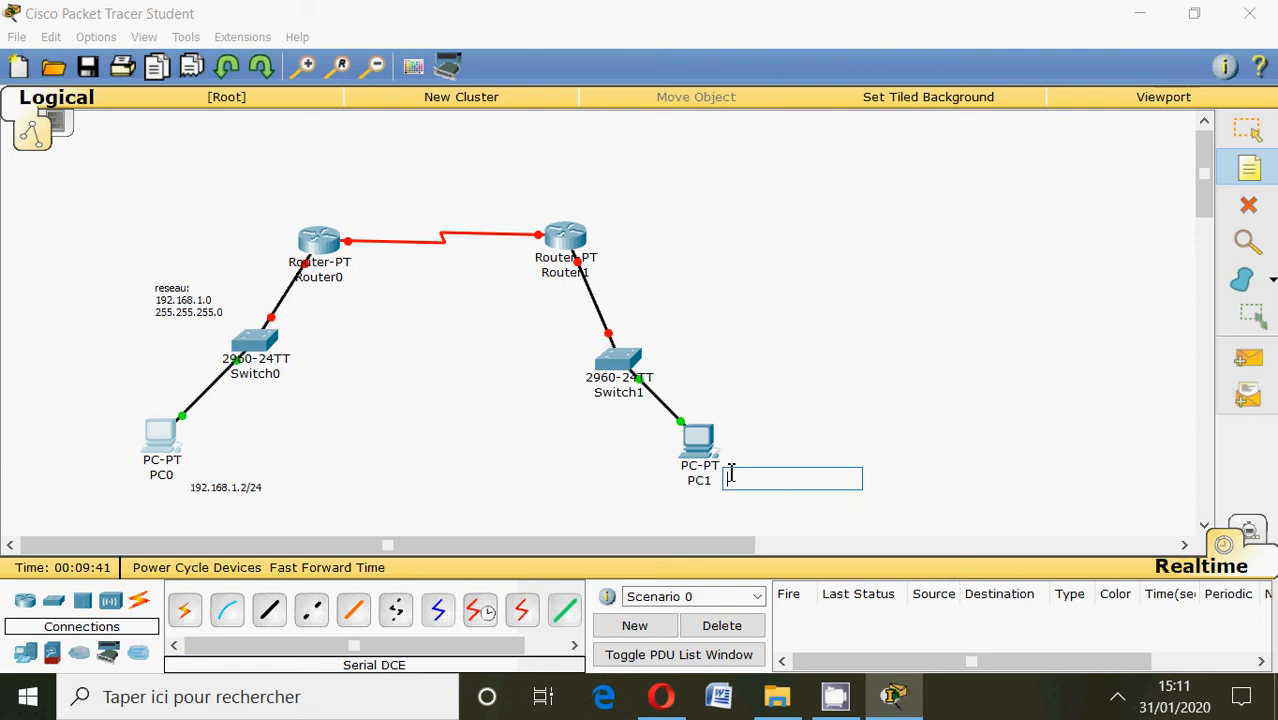
pyautogui.write('1')
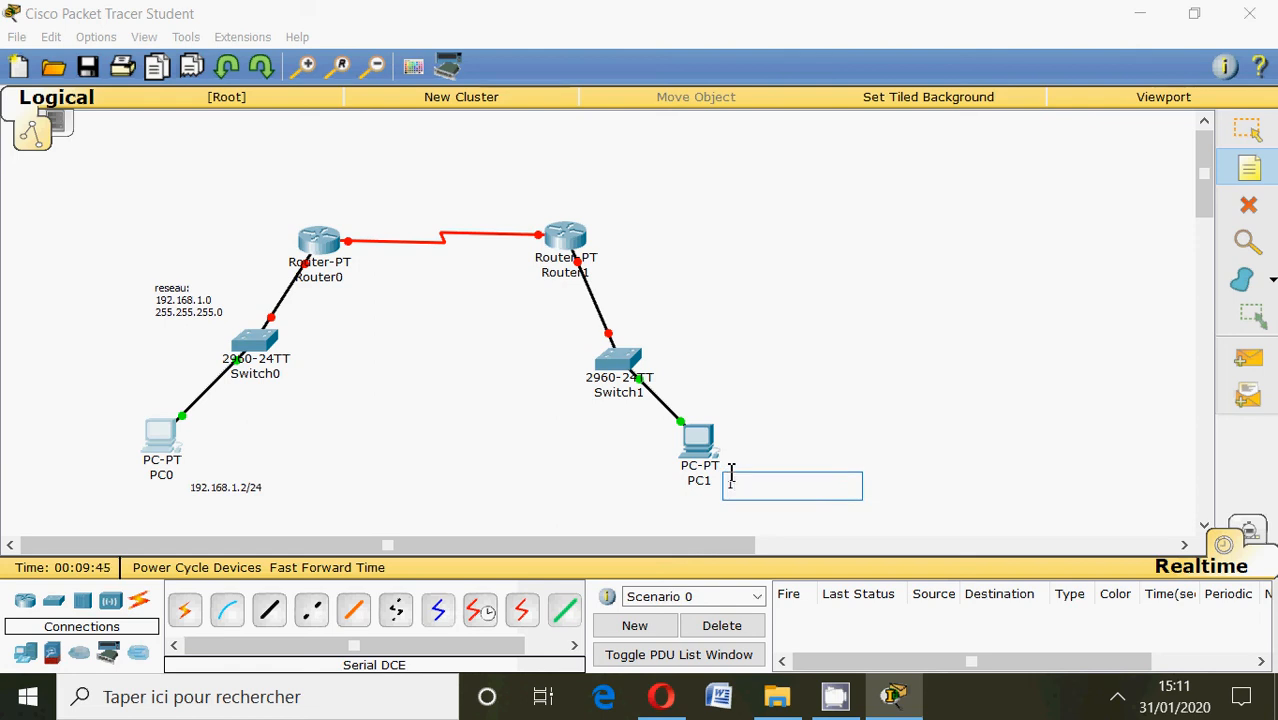
pyautogui.write('92.168.5.0/24')
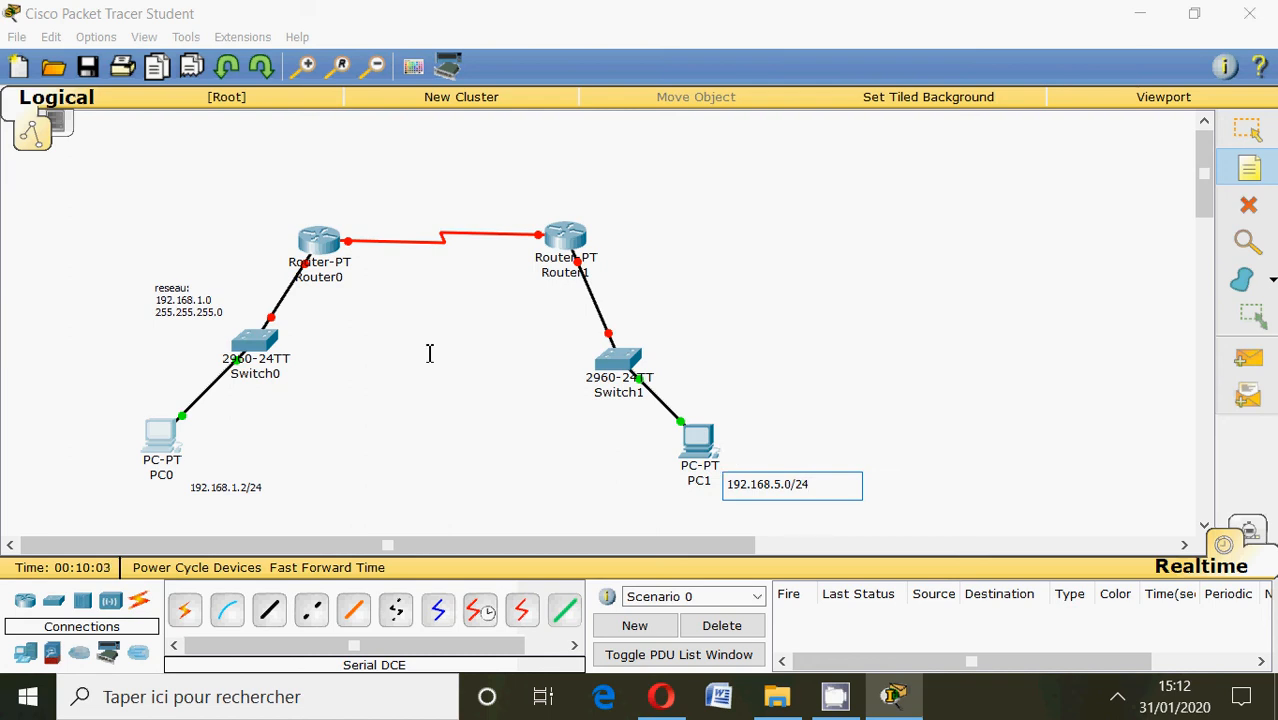
# Start a network note beside Router1 reading "reseauB:192.".
pyautogui.click(660, 259)
pyautogui.write('reseauB:')
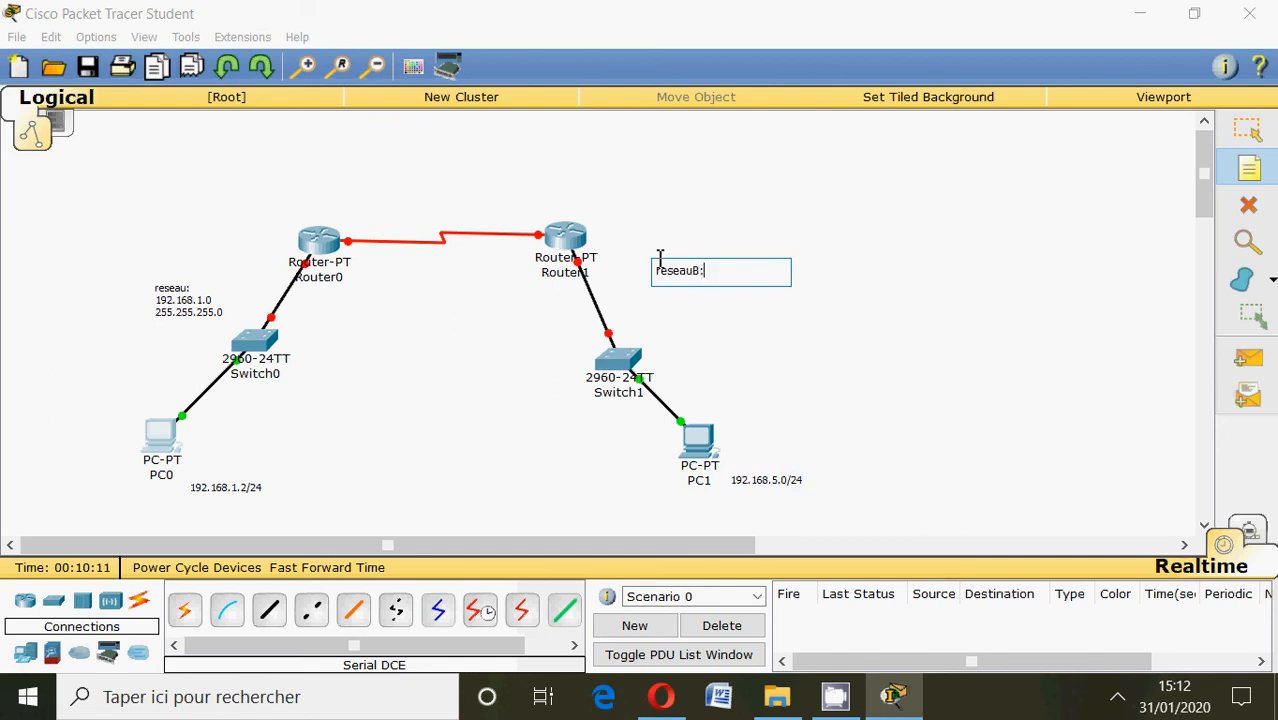
pyautogui.write('192.')
pyautogui.click(786, 487)
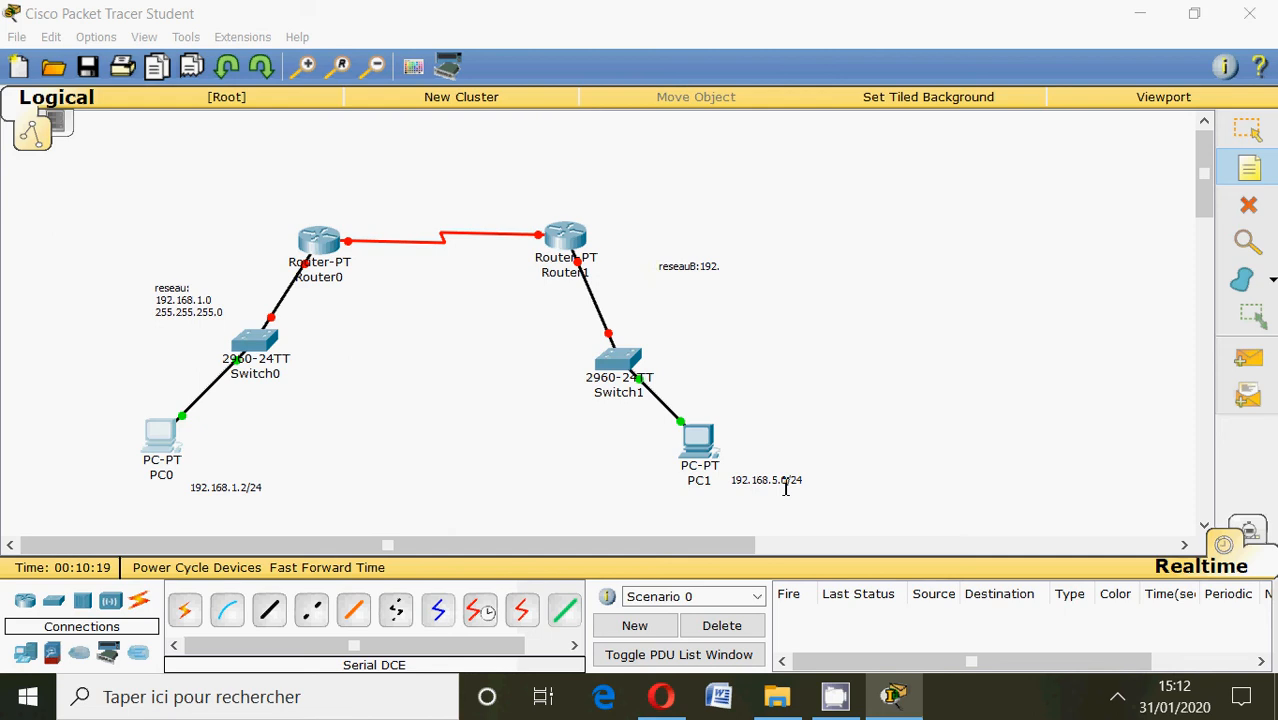
pyautogui.click(793, 483)
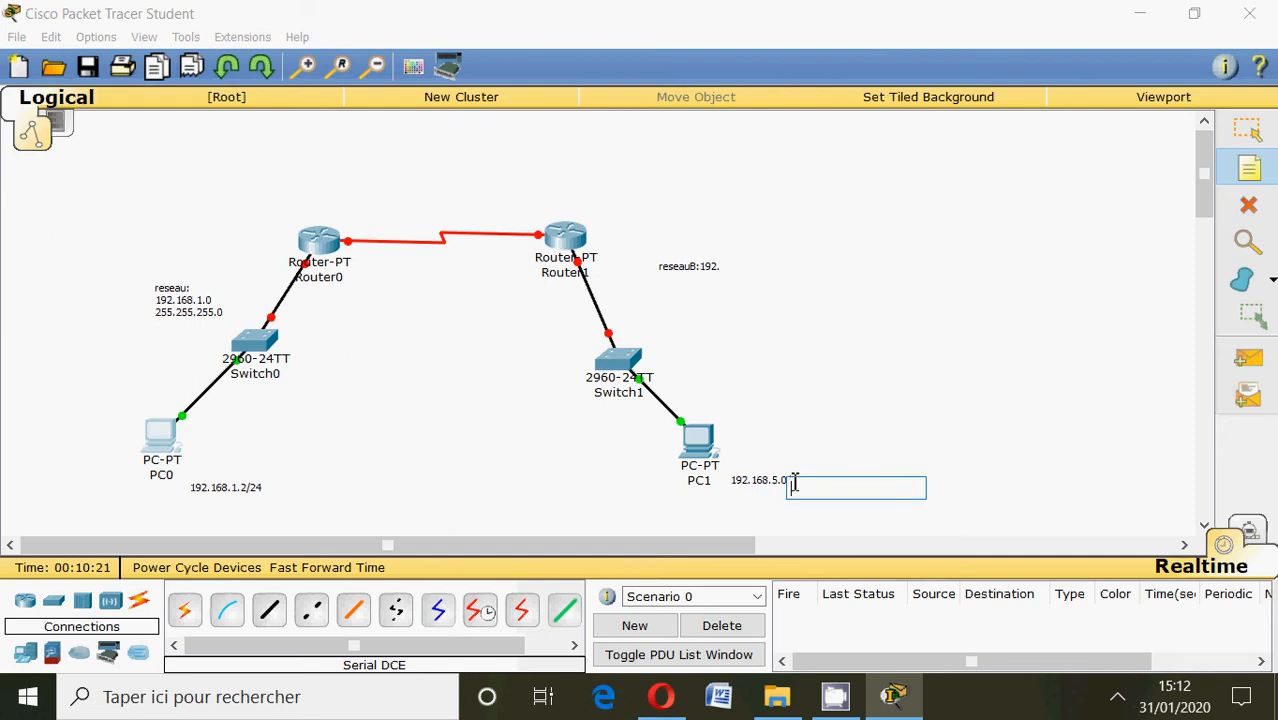
pyautogui.click(1248, 174)
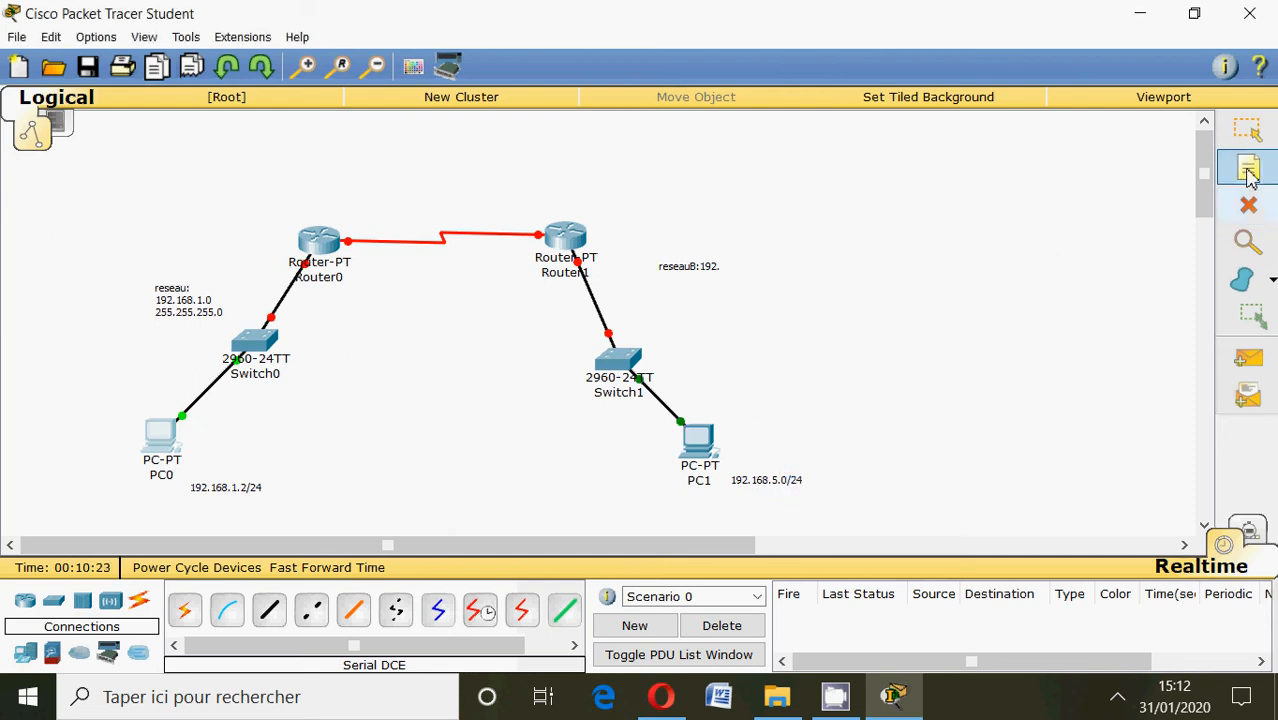
pyautogui.click(705, 268)
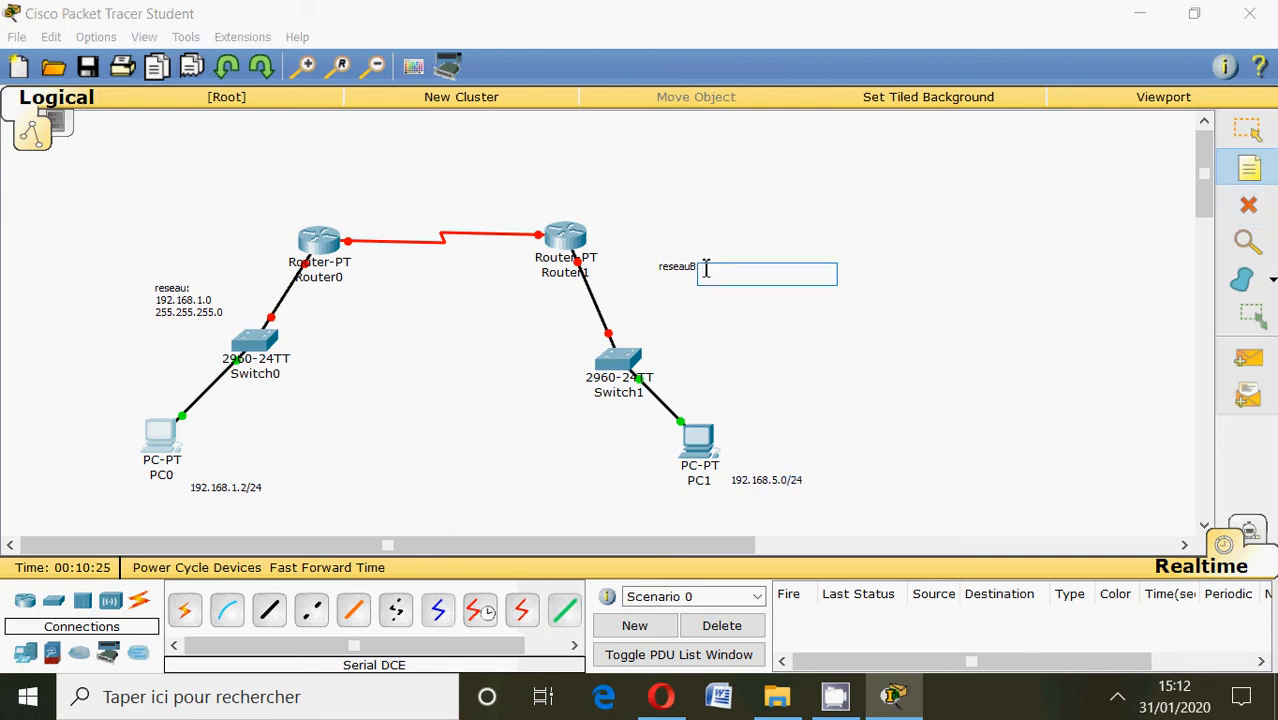
pyautogui.click(1248, 205)
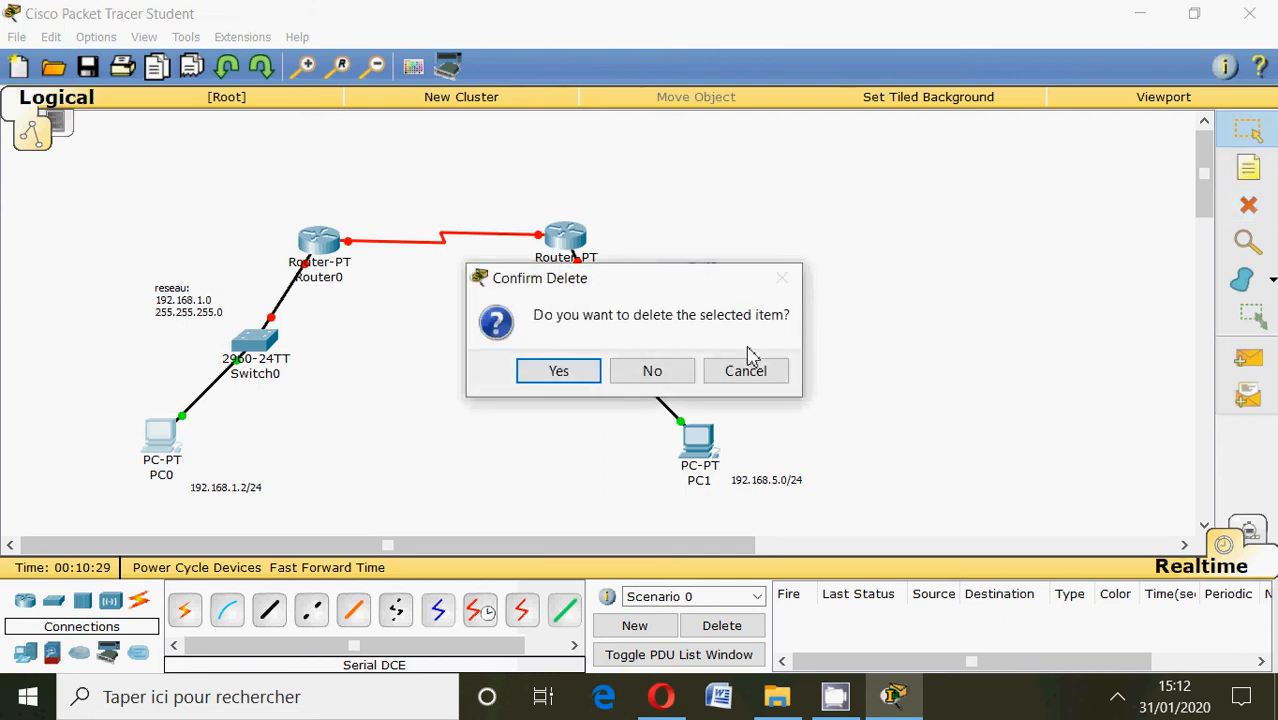
pyautogui.click(747, 375)
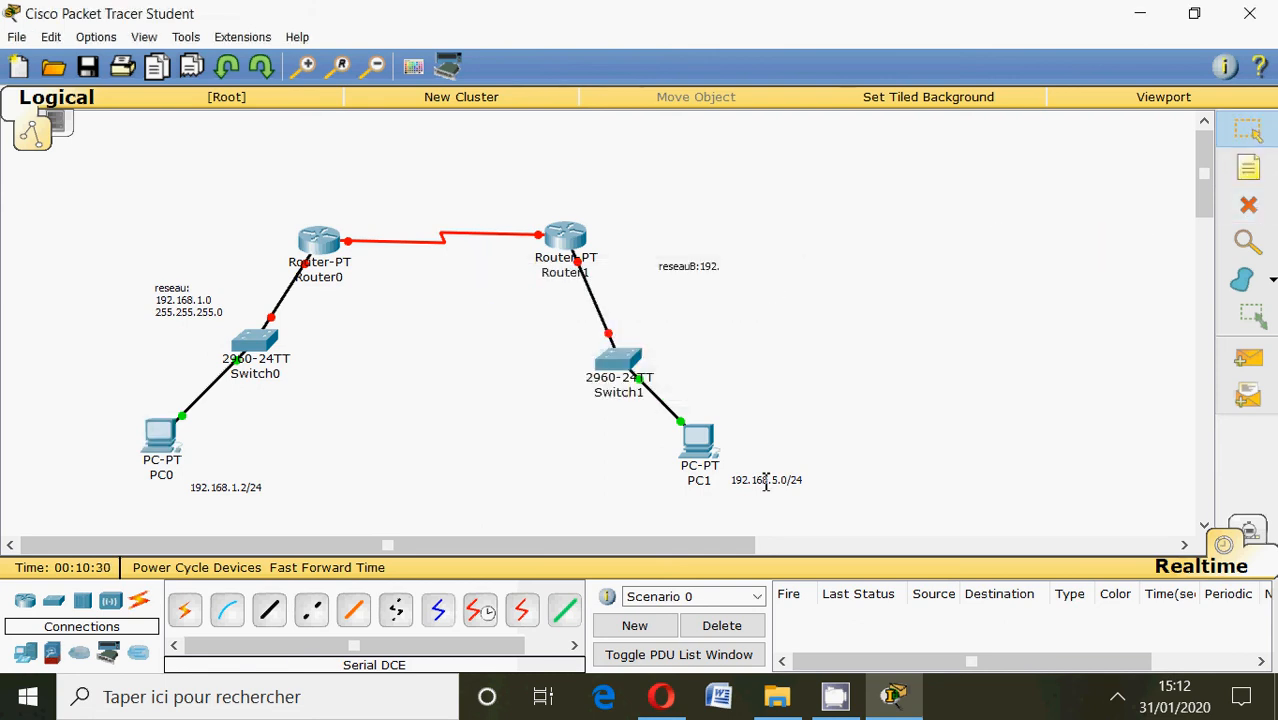
# Delete the 192.168.5.0/24 note beside PC1 and the incomplete reseauB note beside Router1.
pyautogui.click(1249, 205)
pyautogui.click(754, 481)
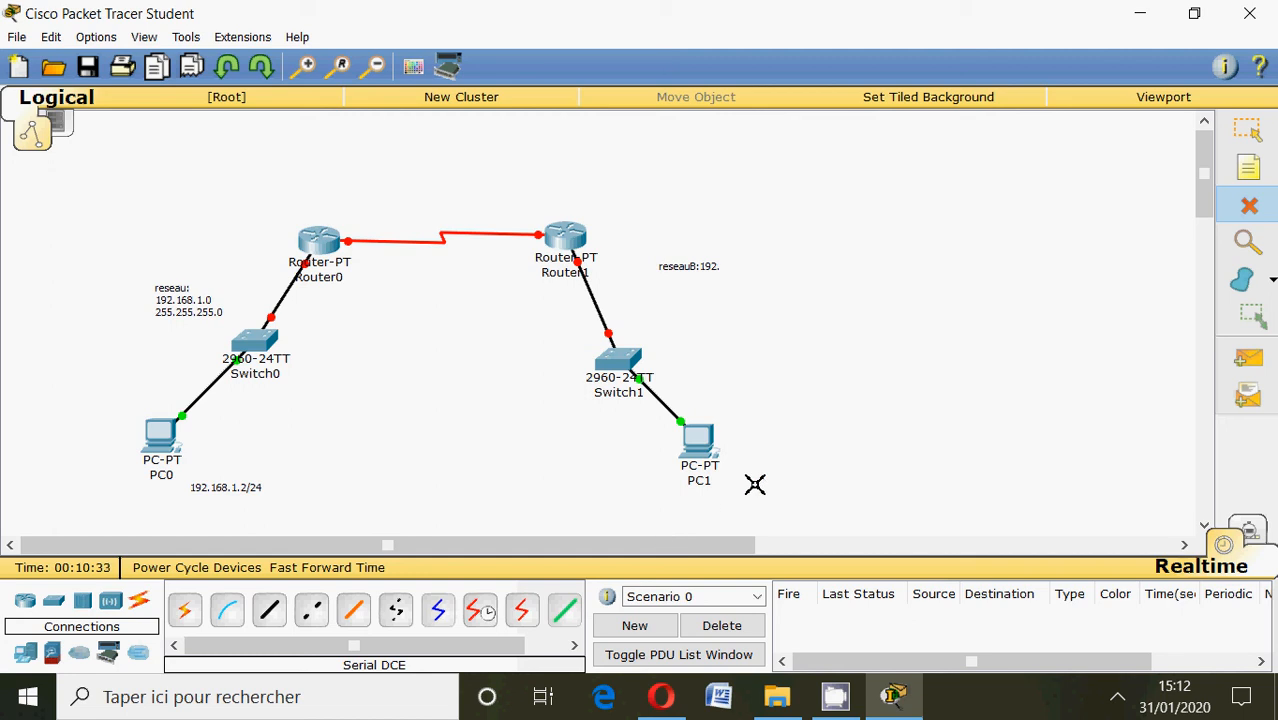
pyautogui.click(712, 274)
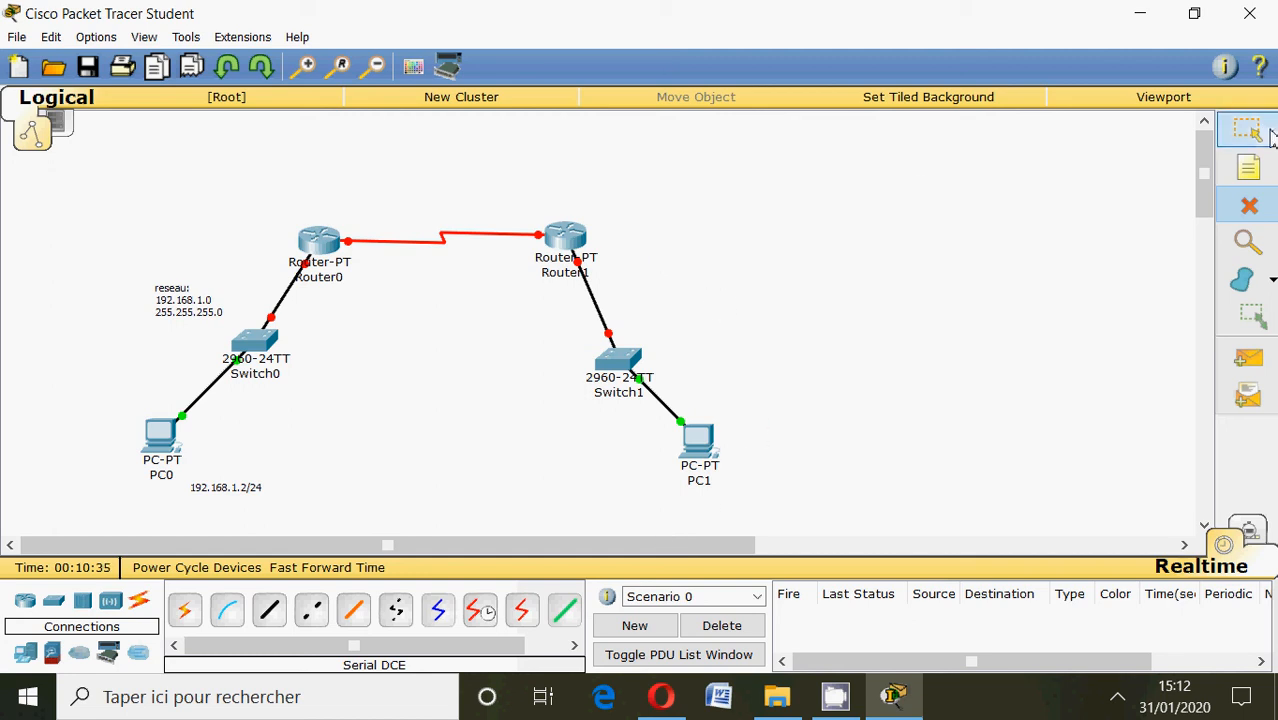
# Add a note beside Router1 reading "reseaub:192.168.5.0/24" for the second network.
pyautogui.click(1252, 166)
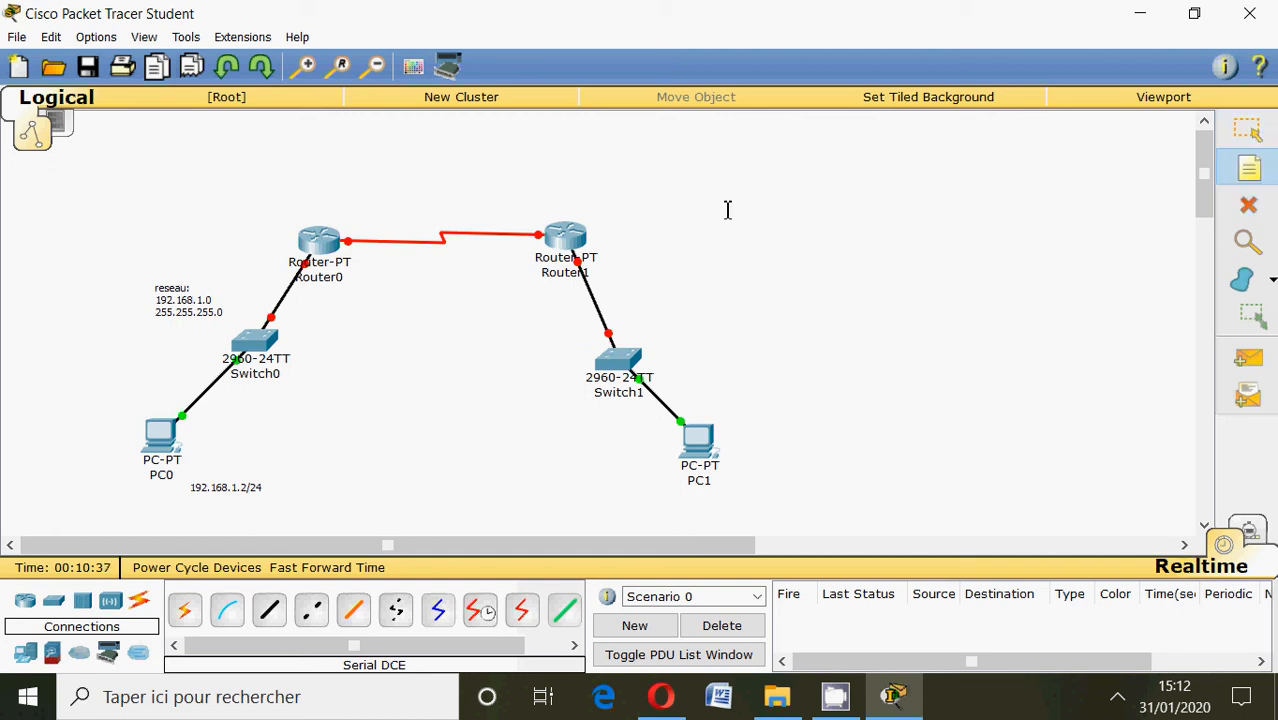
pyautogui.click(635, 264)
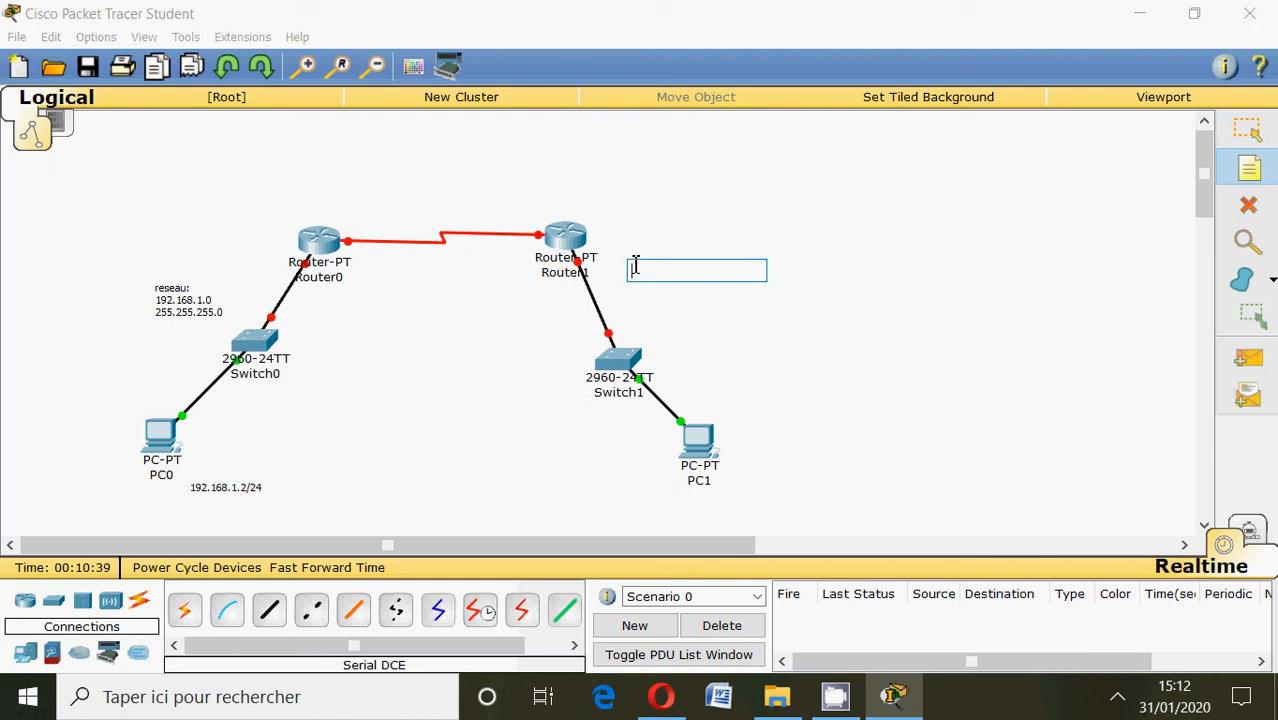
pyautogui.write('reseaub:19')
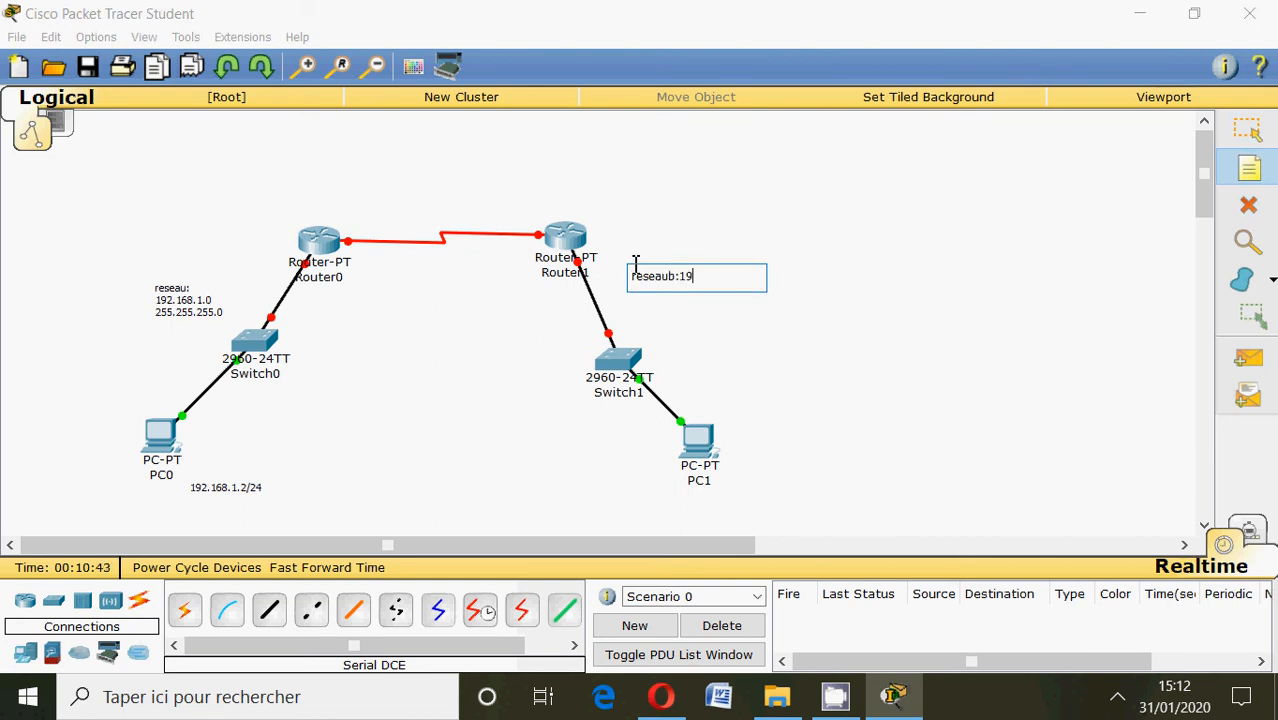
pyautogui.write('2.16')
pyautogui.write('8.5.0/24')
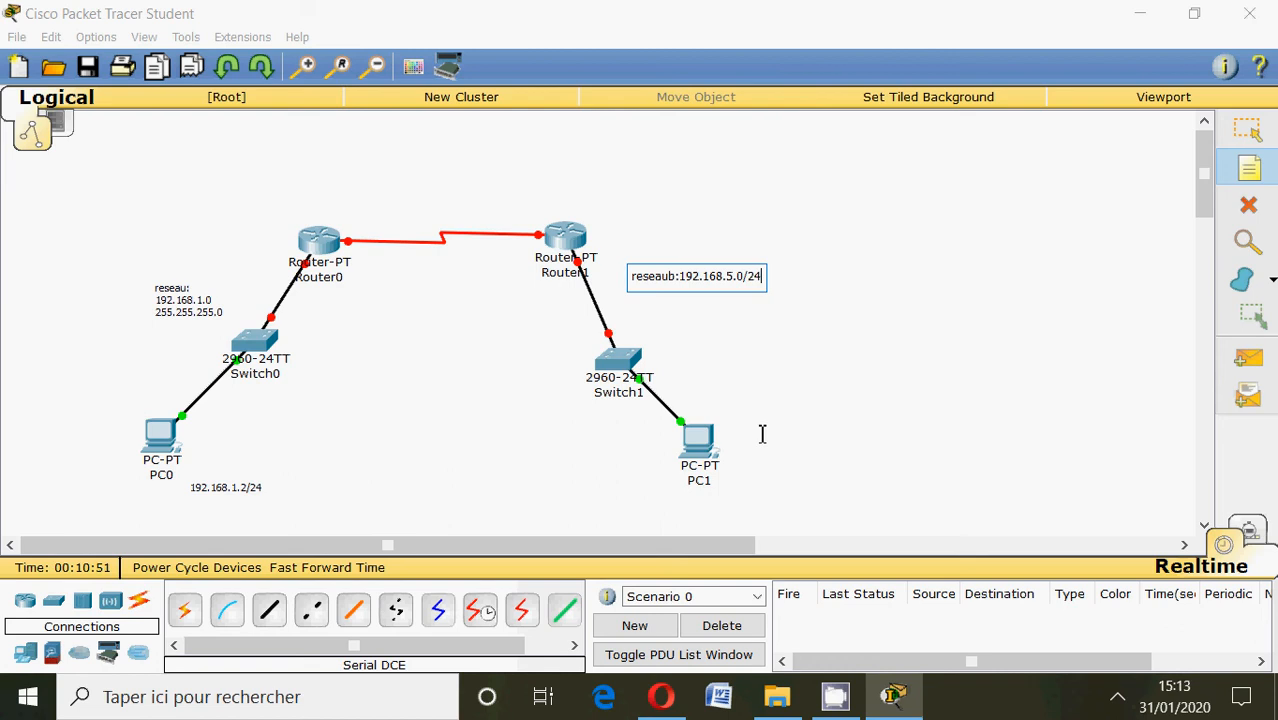
# Place a note beside PC1 with its address 192.168.5.2/24.
pyautogui.click(739, 453)
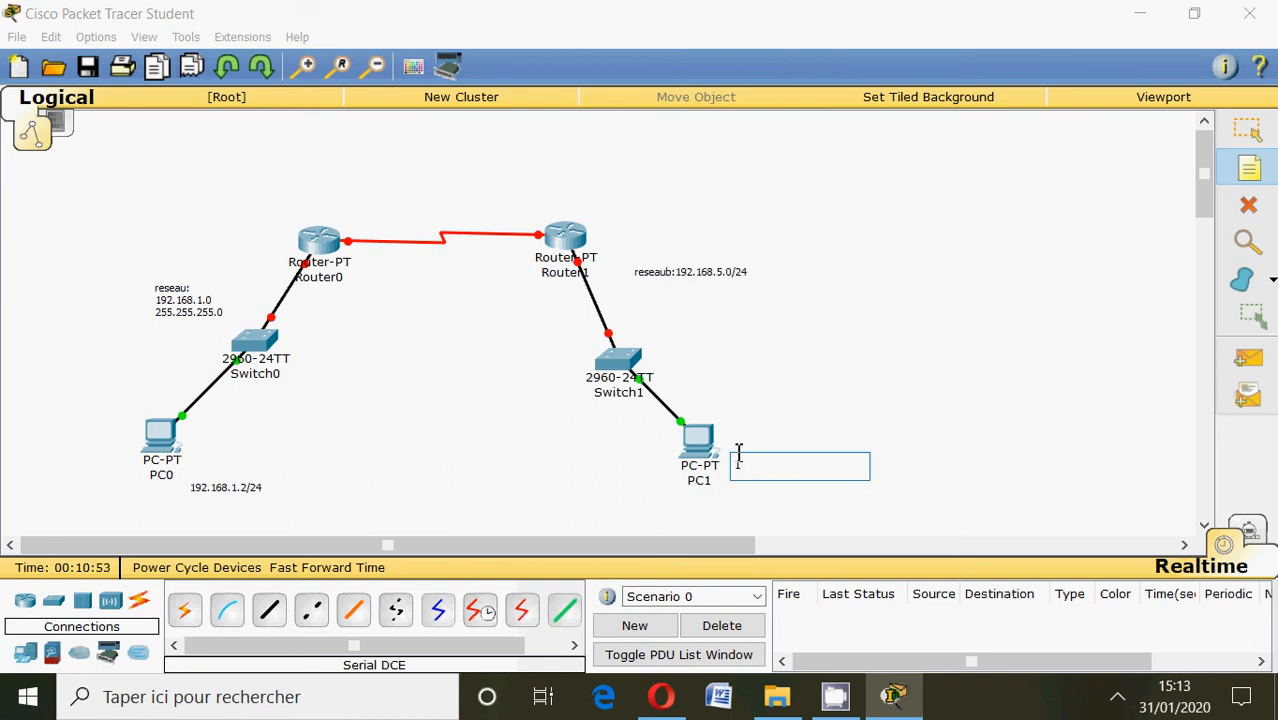
pyautogui.write('192.168.5.2/24')
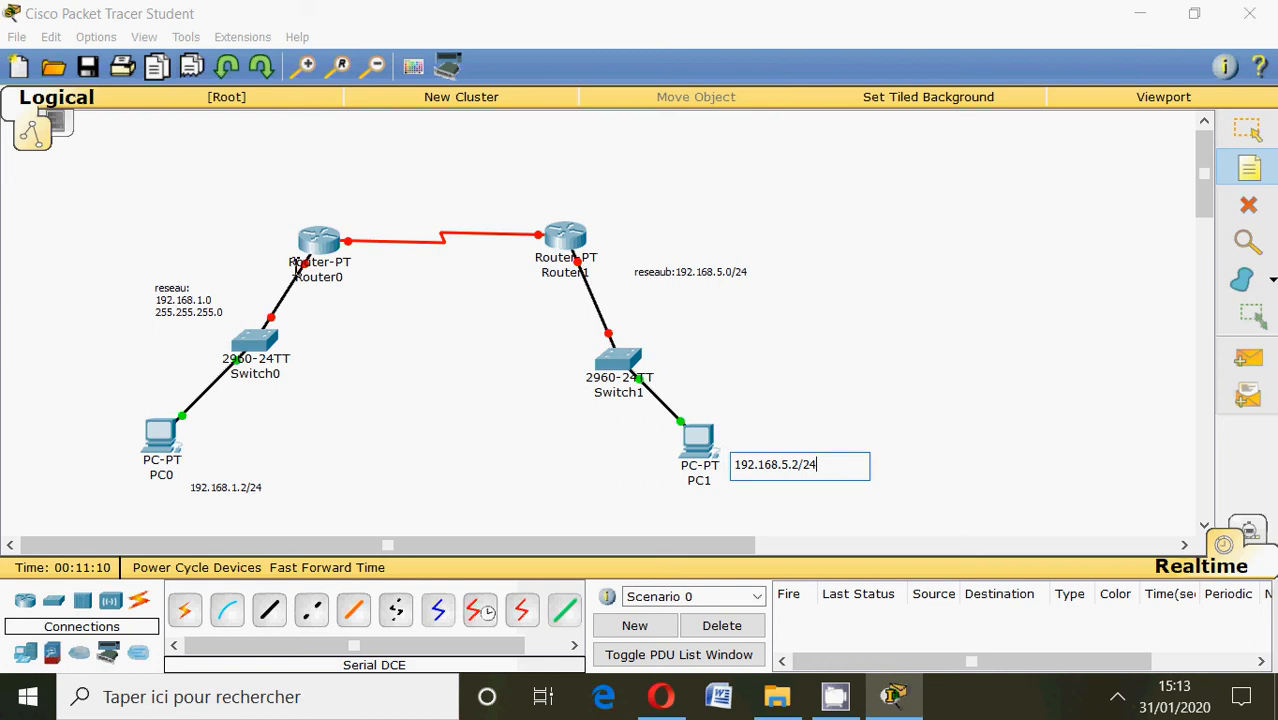
# Label Router0's switch-side interface with a note reading 192.168.1.1.
pyautogui.click(232, 252)
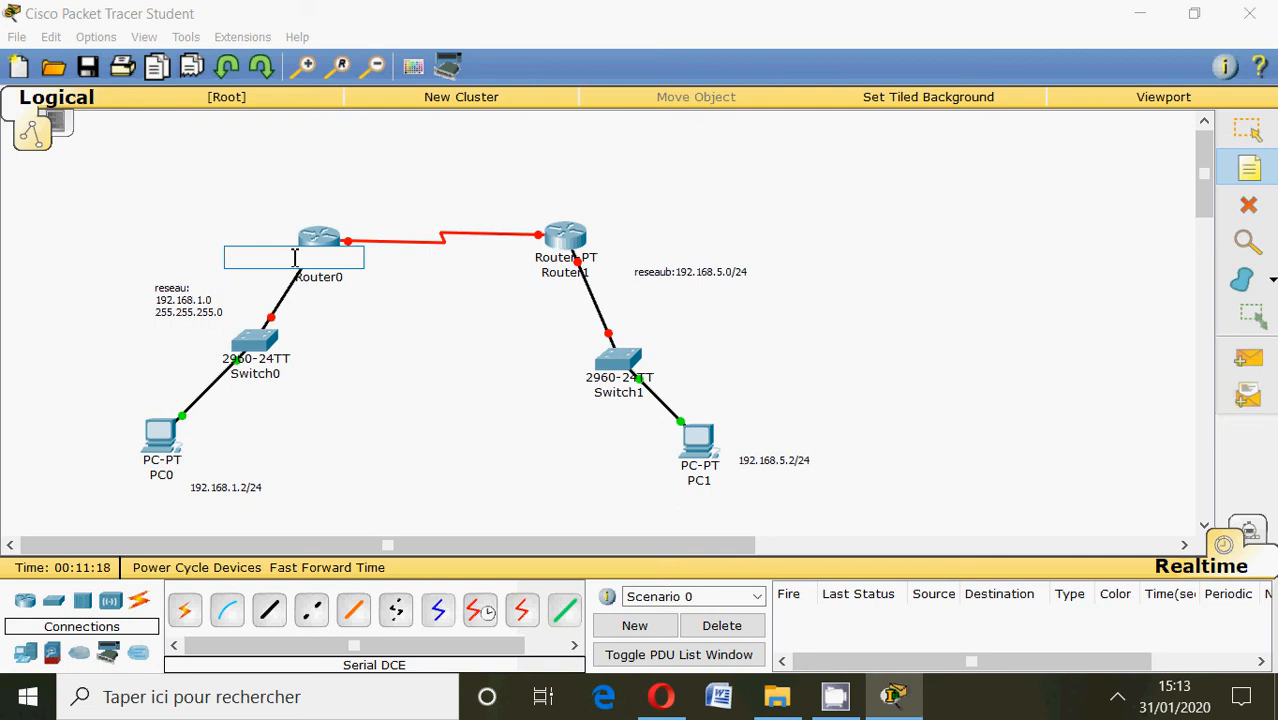
pyautogui.write('192')
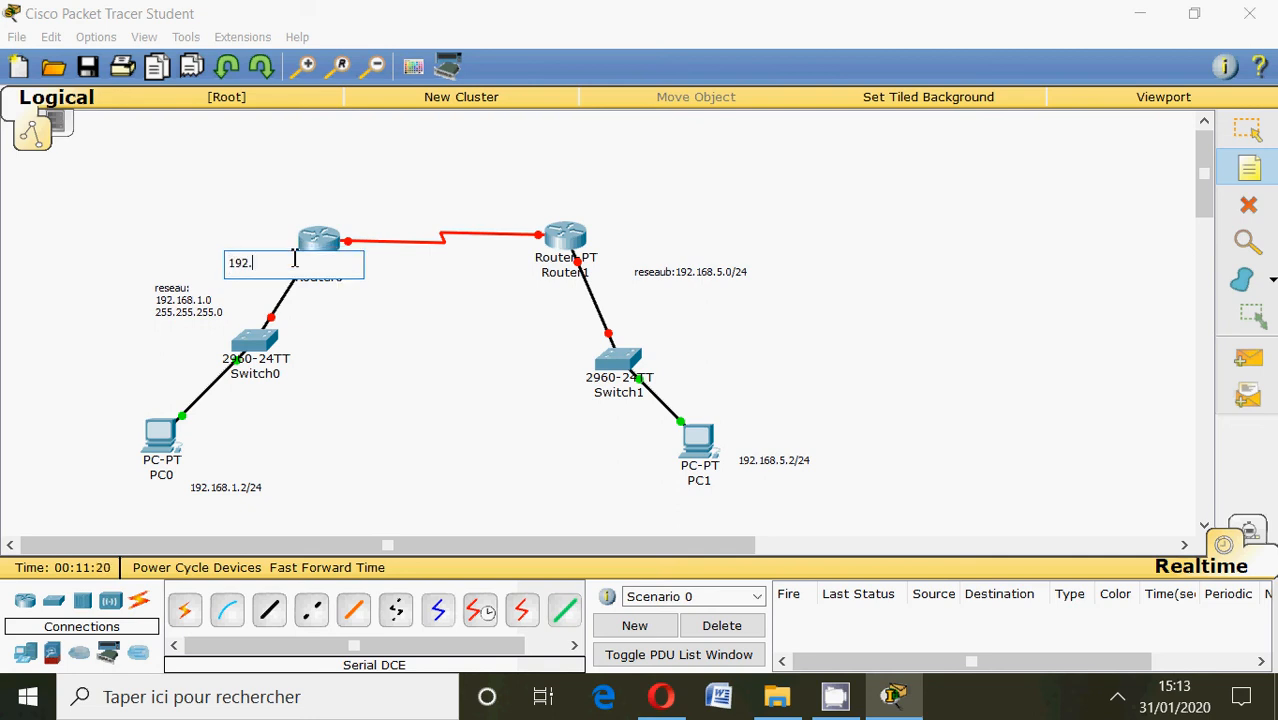
pyautogui.write('.168.1.1')
# Label Router1's switch-side interface with a note reading 192.168.5.1/24.
pyautogui.click(595, 247)
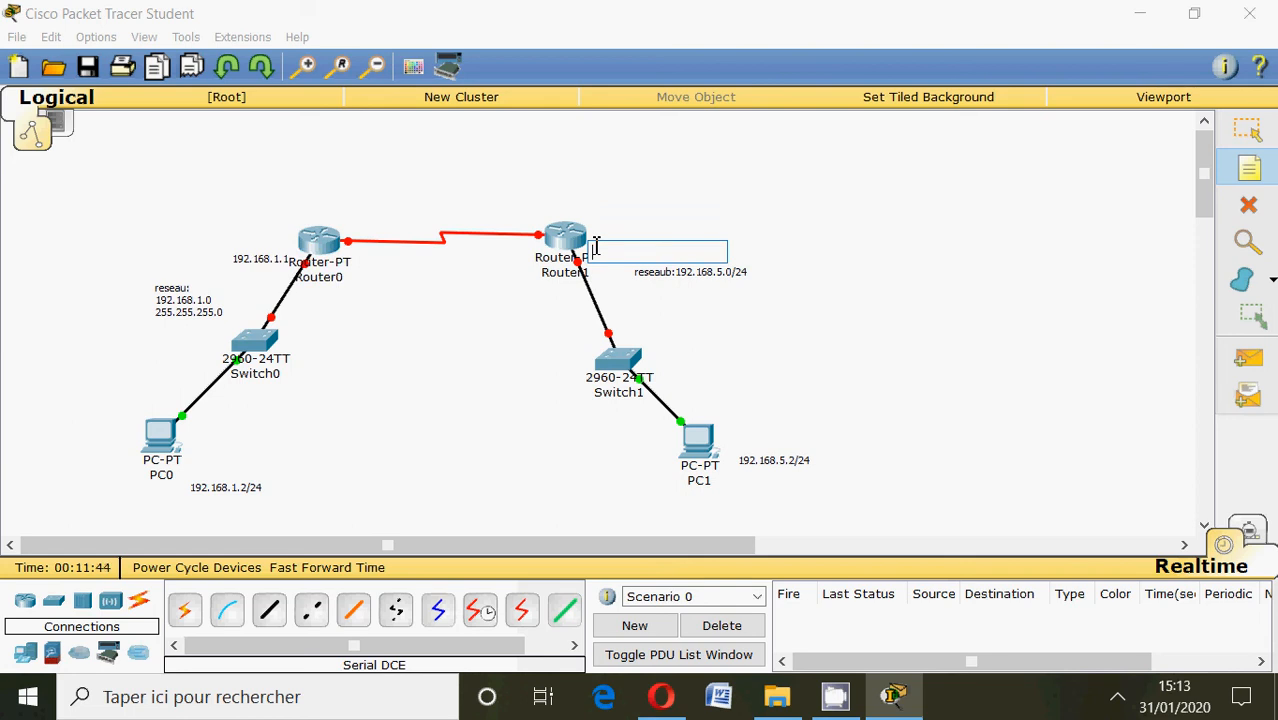
pyautogui.write('1')
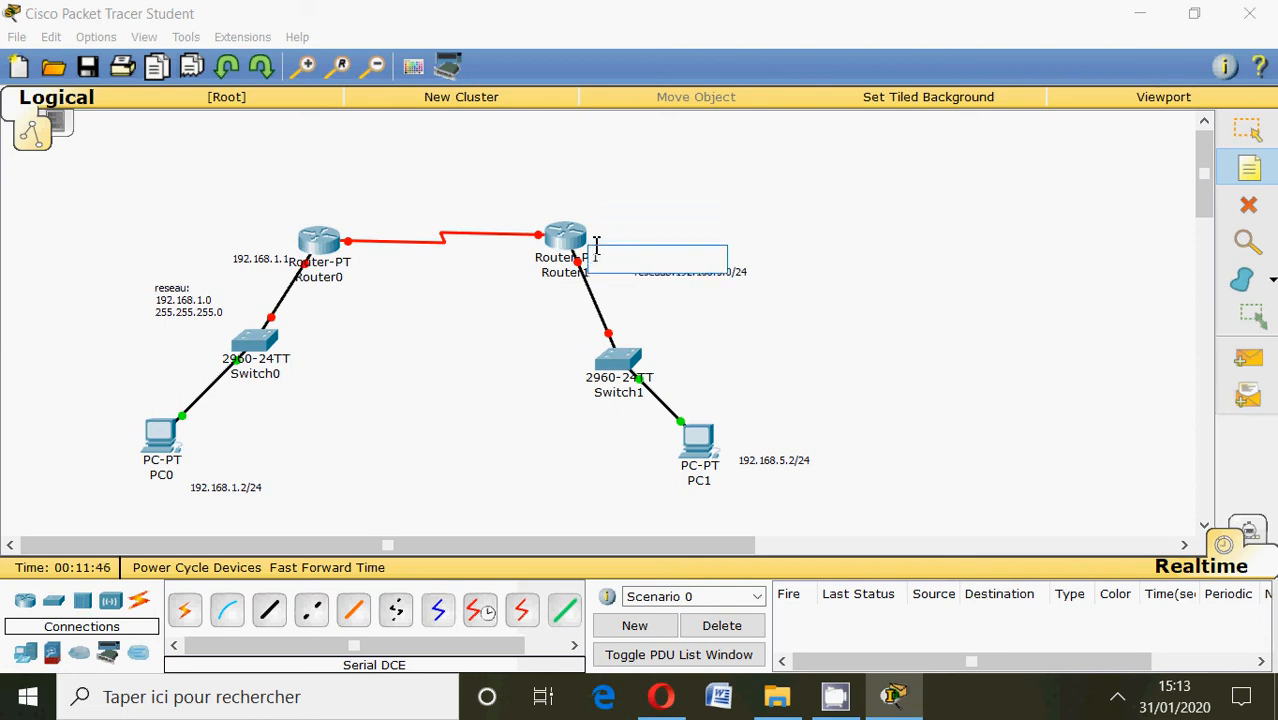
pyautogui.write('92.168.5.1/24')
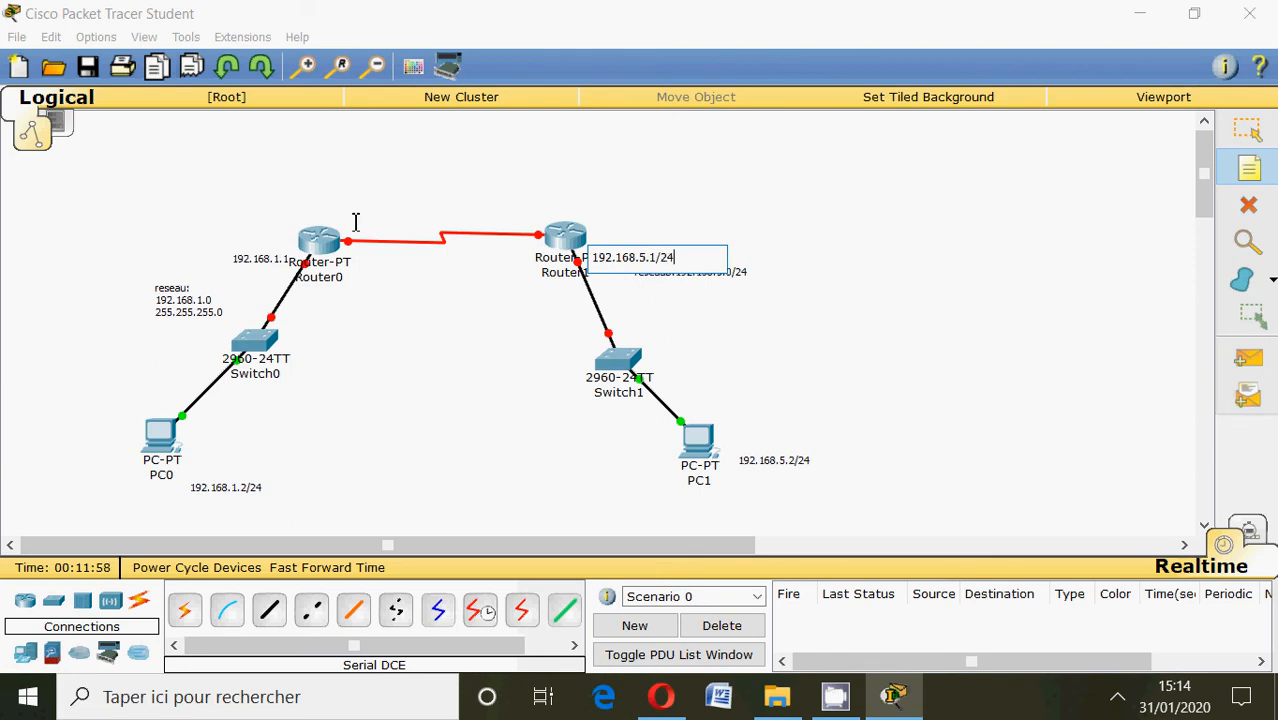
# Add a note above the serial link between the routers with the network address 192.168.2.0.
pyautogui.click(420, 211)
pyautogui.write('192')
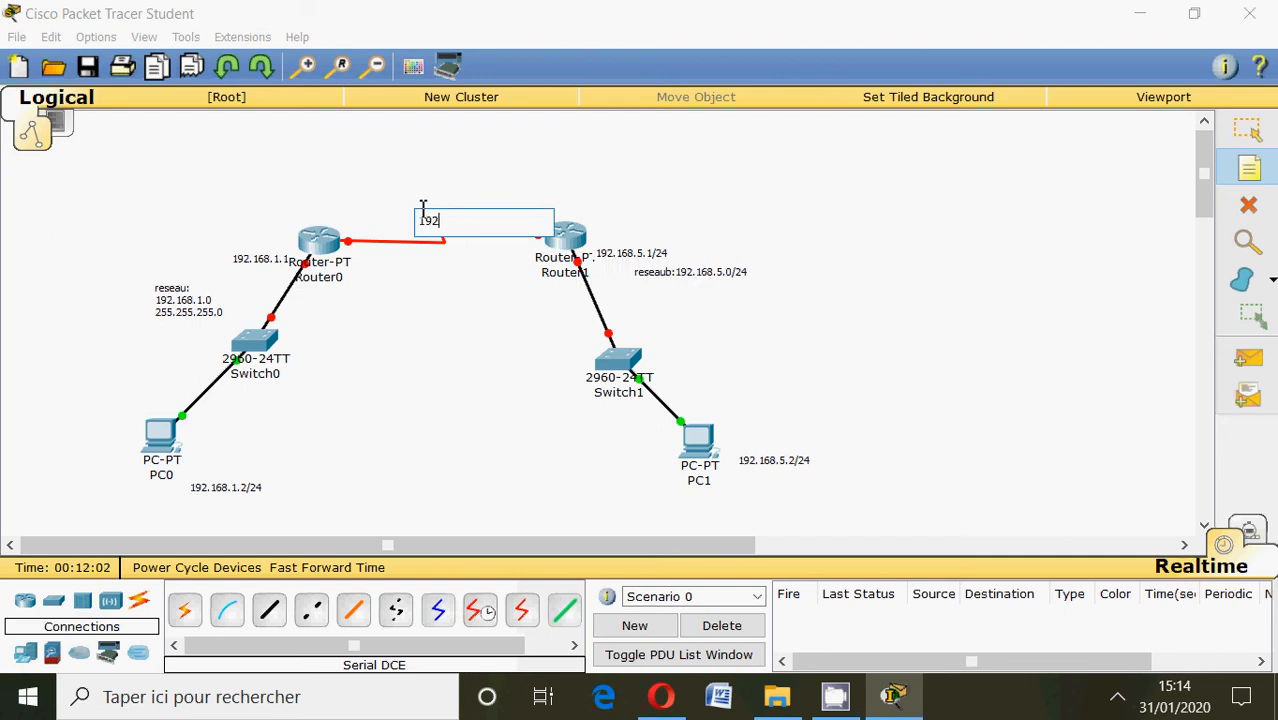
pyautogui.write('.168.2.0')
pyautogui.click(343, 233)
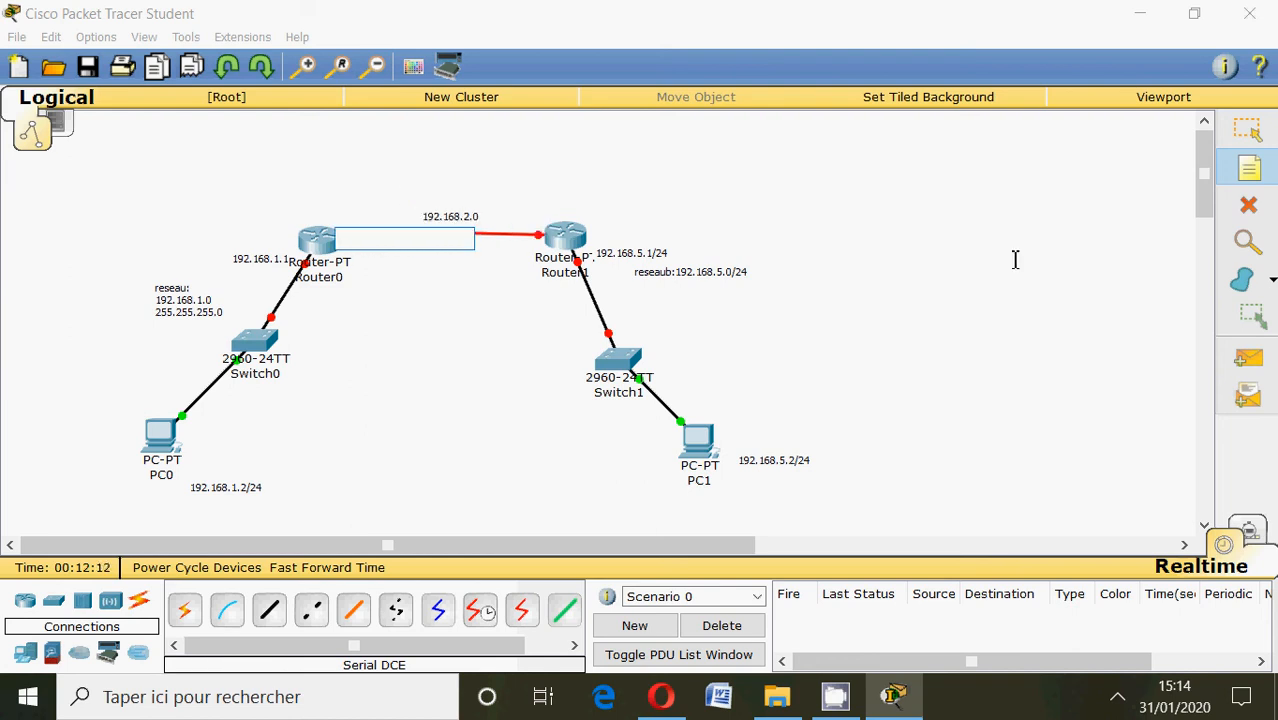
pyautogui.click(1262, 140)
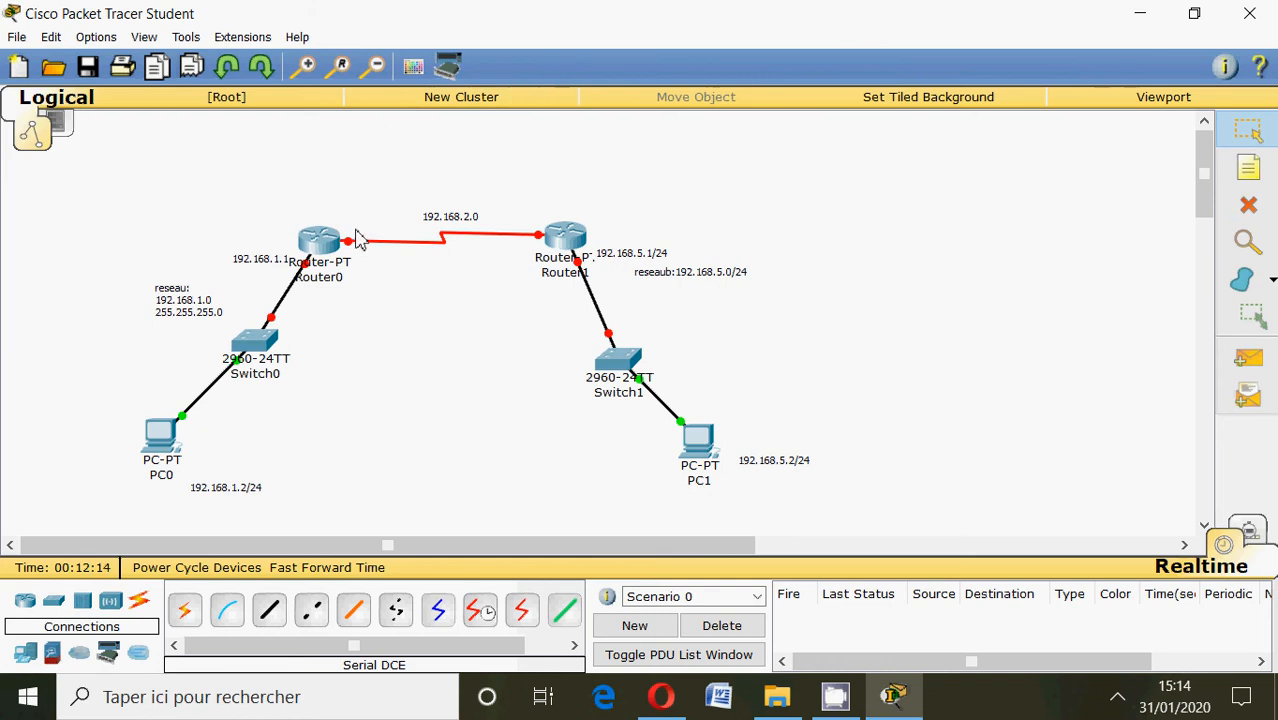
pyautogui.moveTo(354, 250)
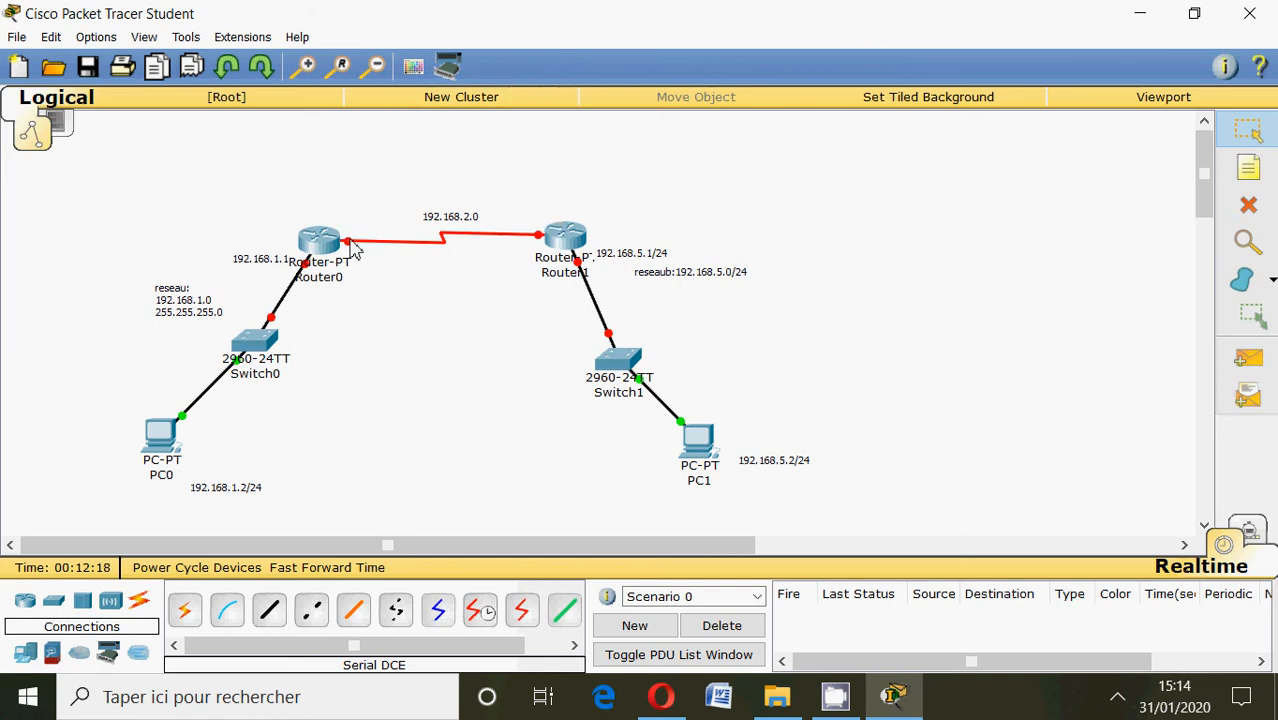
# Label Router0's serial interface with a note reading 192.168.2.1.
pyautogui.click(1248, 168)
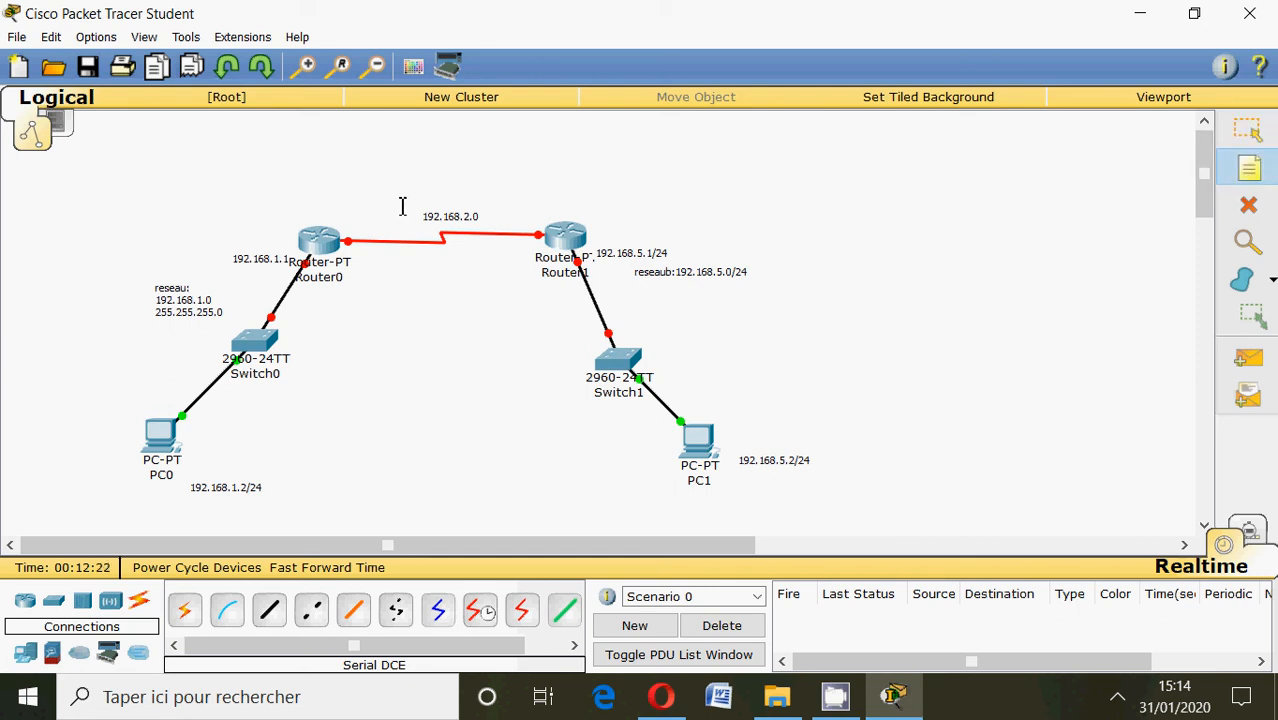
pyautogui.click(346, 231)
pyautogui.write('192')
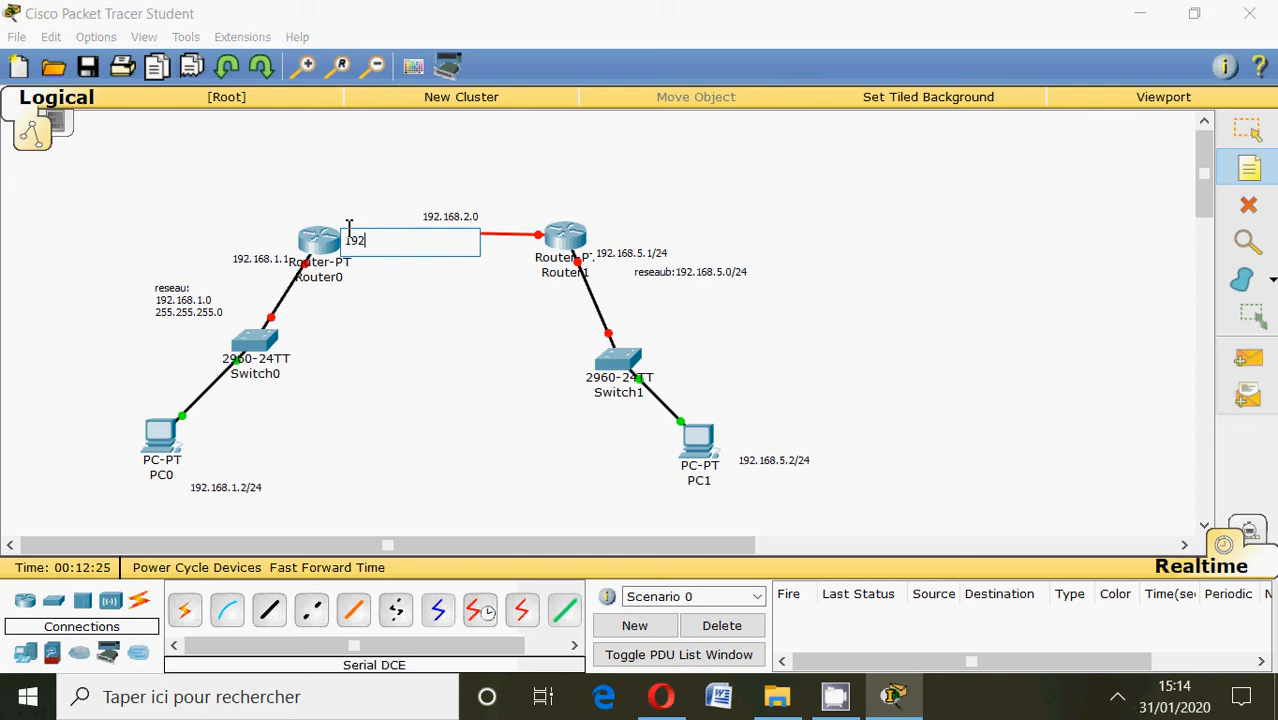
pyautogui.write('.168.2.1')
# Label Router1's serial interface with a note reading 192.168.2.2 and shift the note clear of the router icon.
pyautogui.click(511, 216)
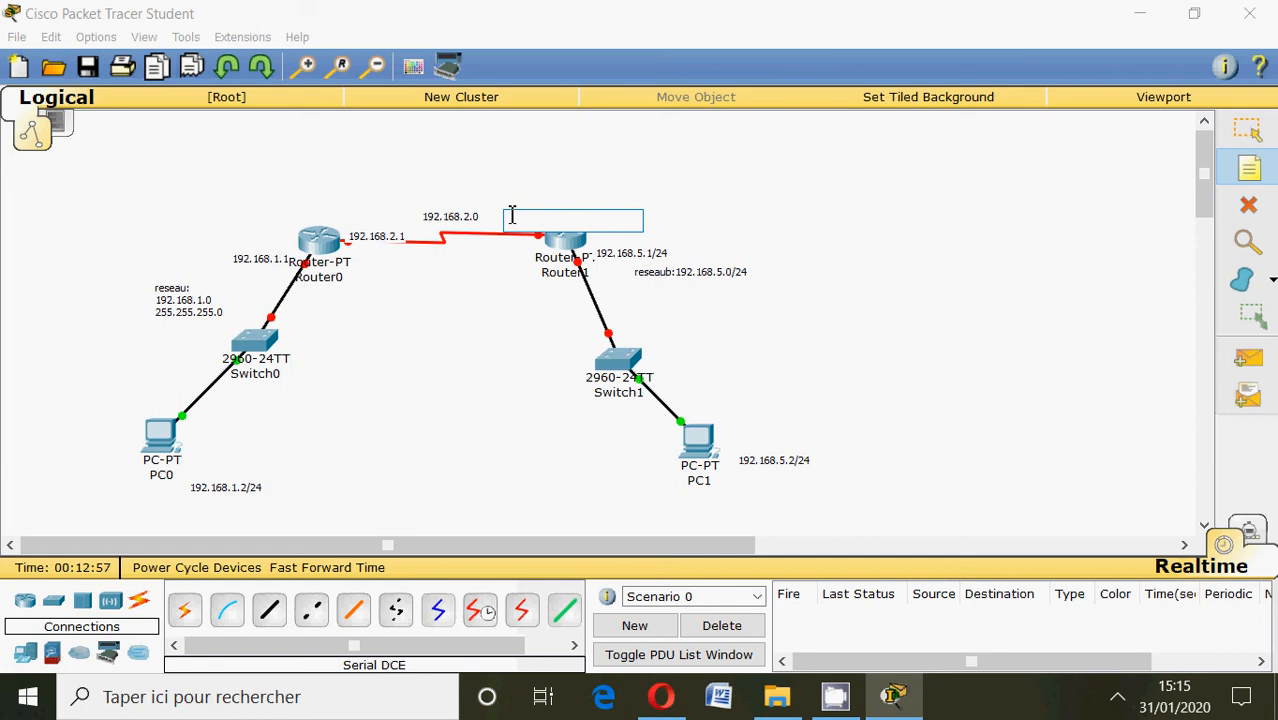
pyautogui.write('192.168')
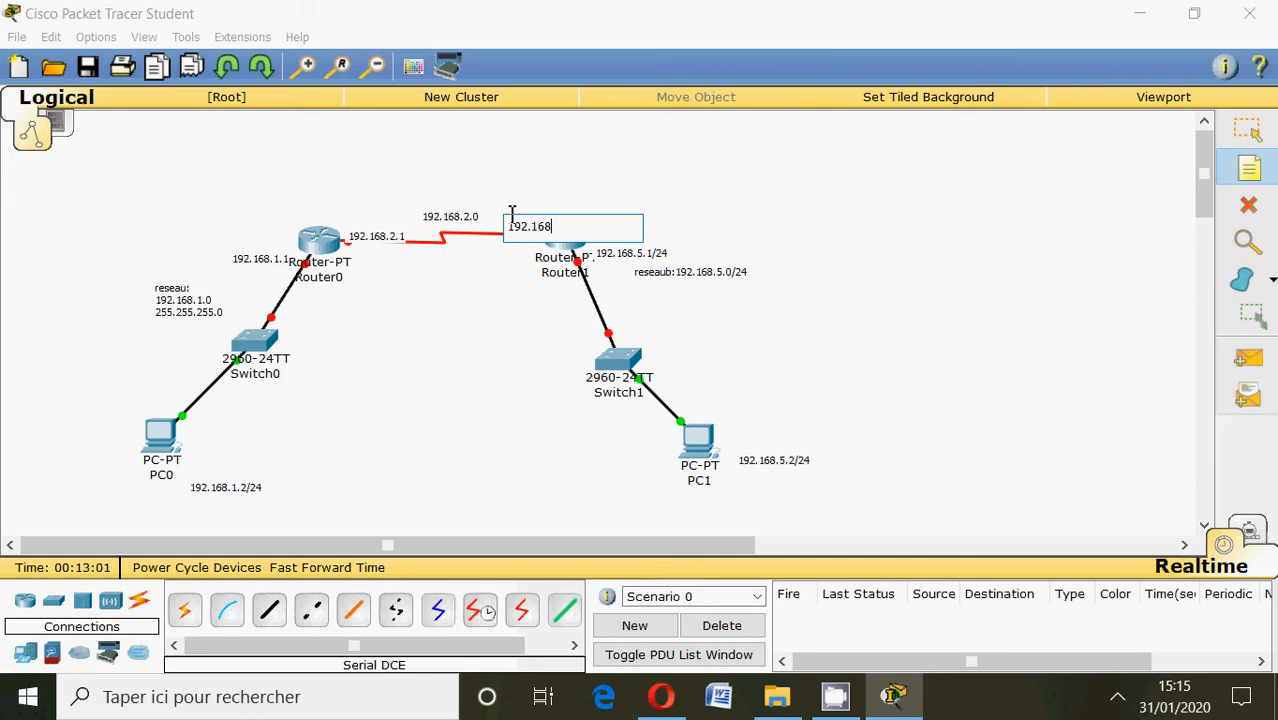
pyautogui.write('.2.2')
pyautogui.click(1246, 128)
pyautogui.click(554, 224)
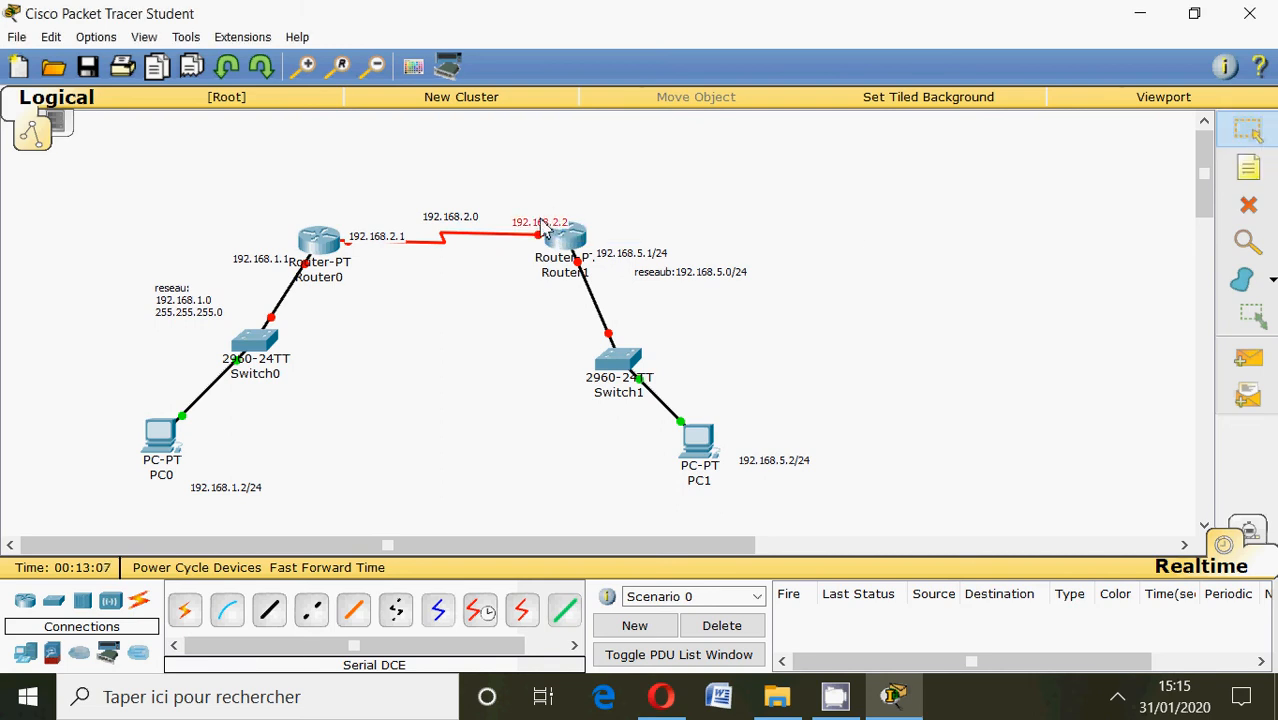
pyautogui.moveTo(554, 224); pyautogui.dragTo(524, 215)
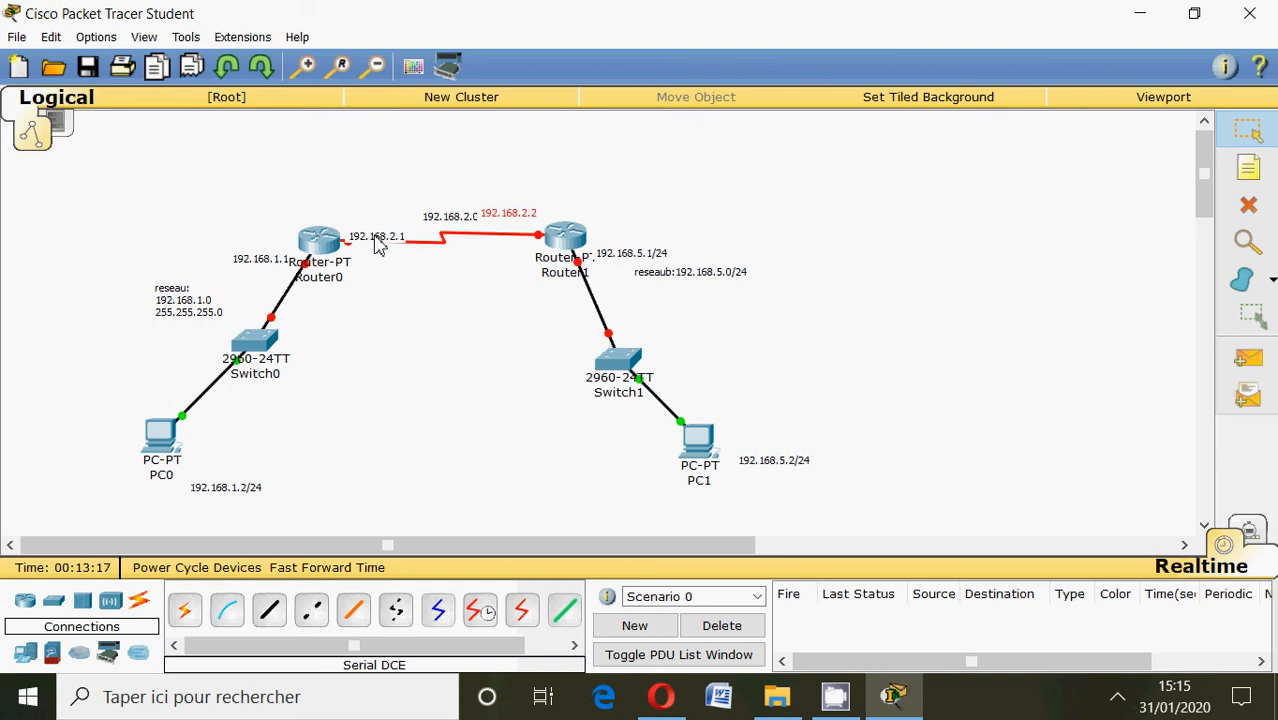
# Open Router0's command line, decline the initial configuration dialog, and enter global configuration mode with enable and conf t.
pyautogui.click(320, 247)
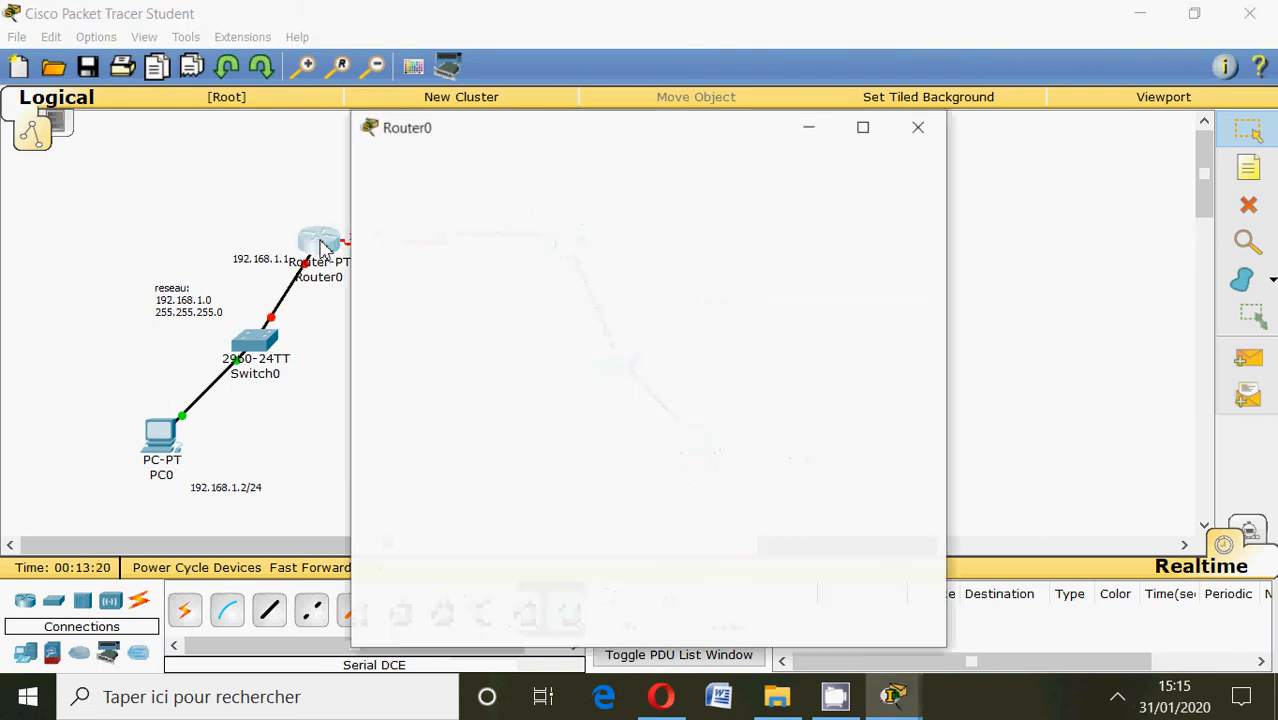
pyautogui.click(519, 157)
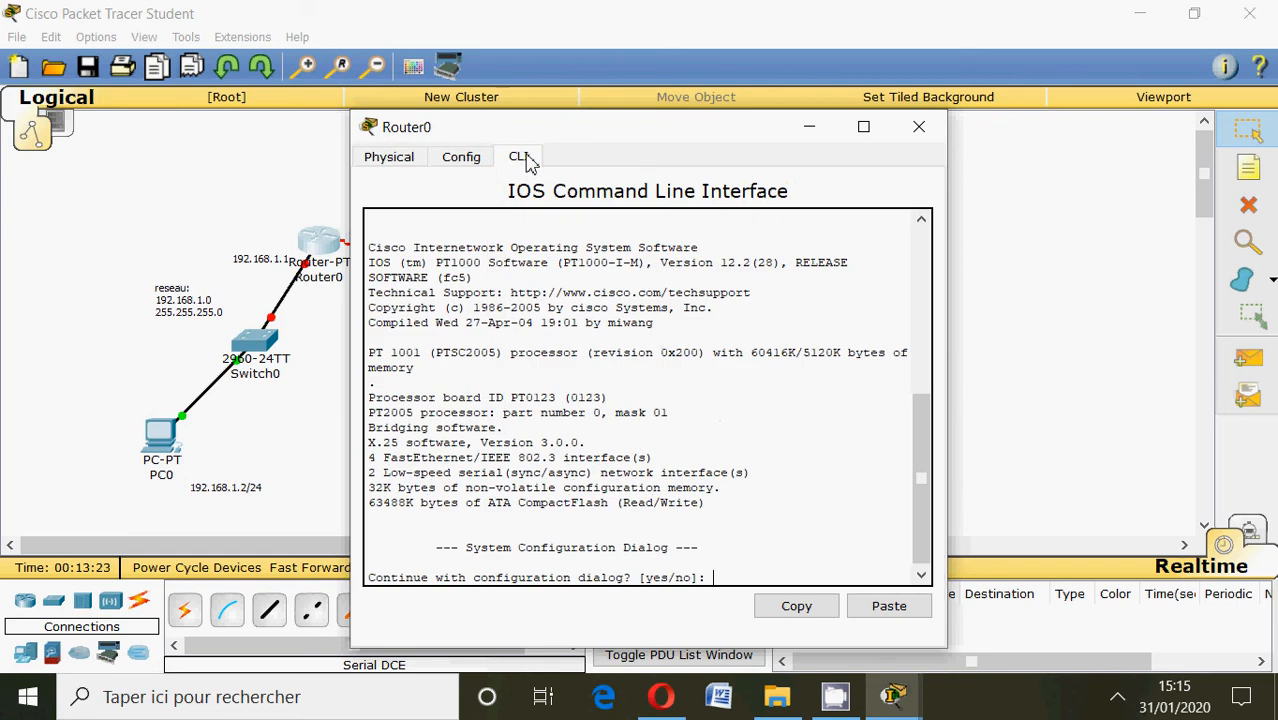
pyautogui.write('no')
pyautogui.press('Return')
pyautogui.press('Return')
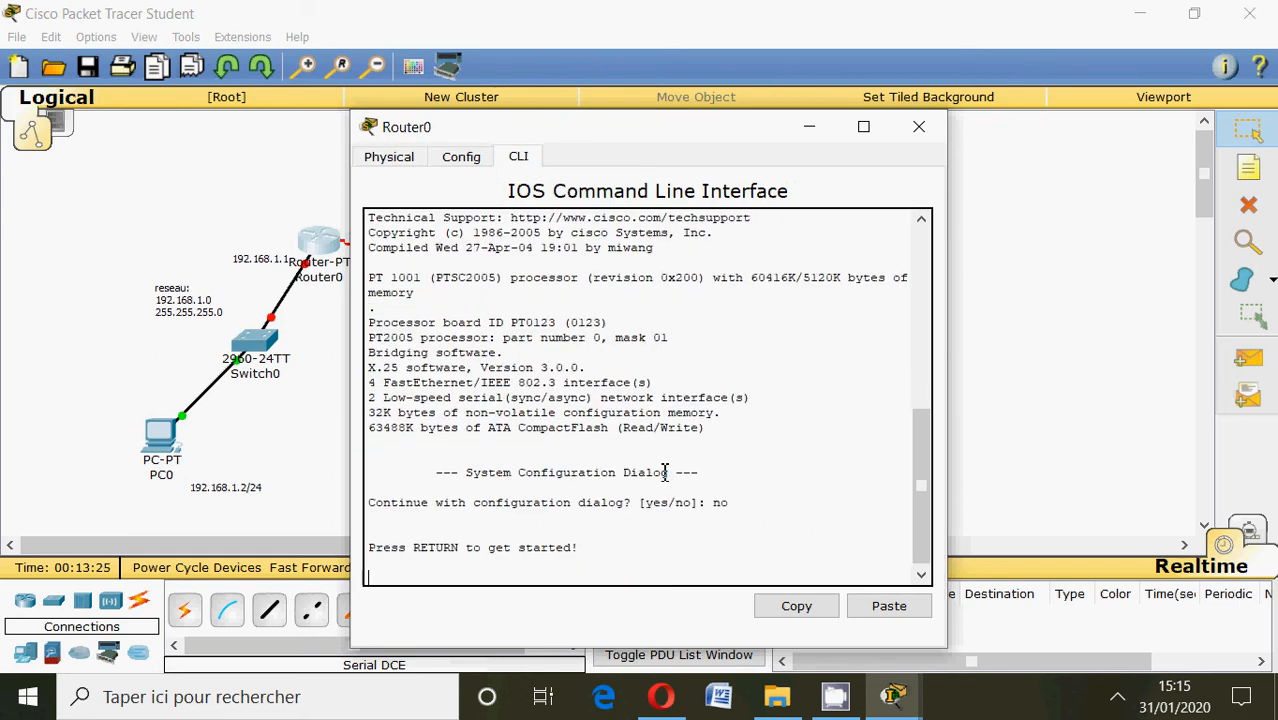
pyautogui.write('enable')
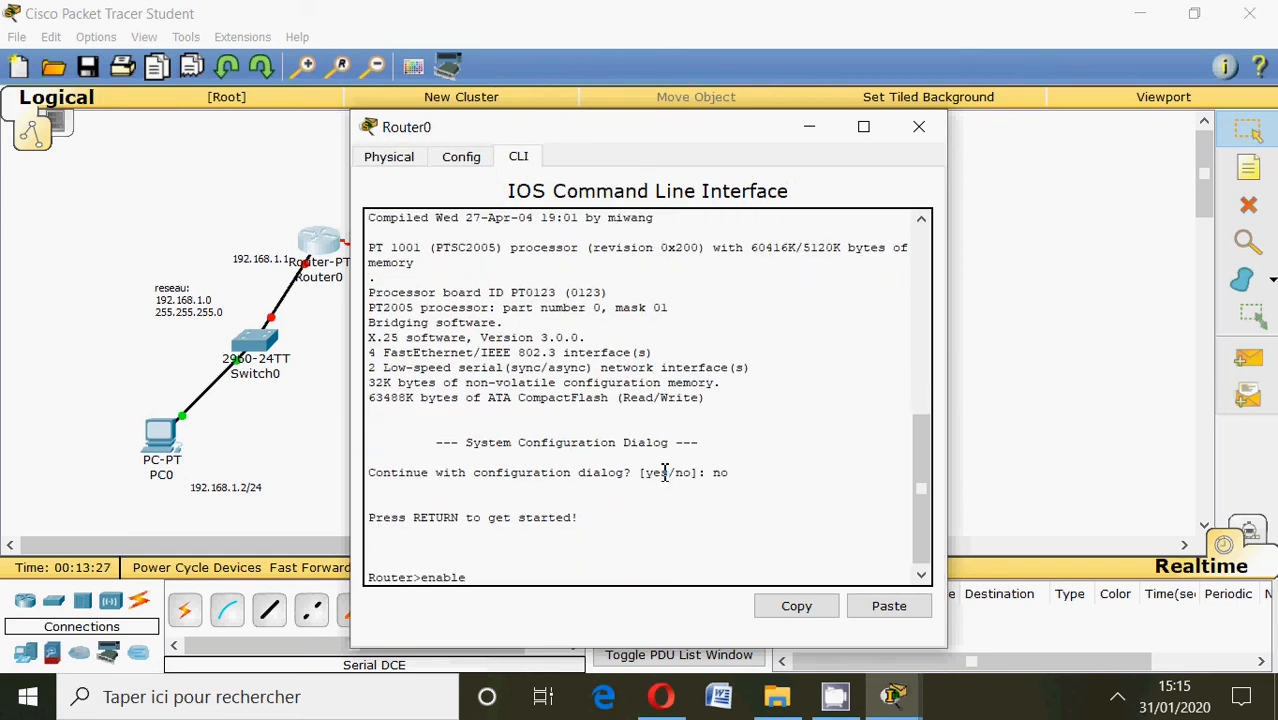
pyautogui.press('Return')
pyautogui.write('con')
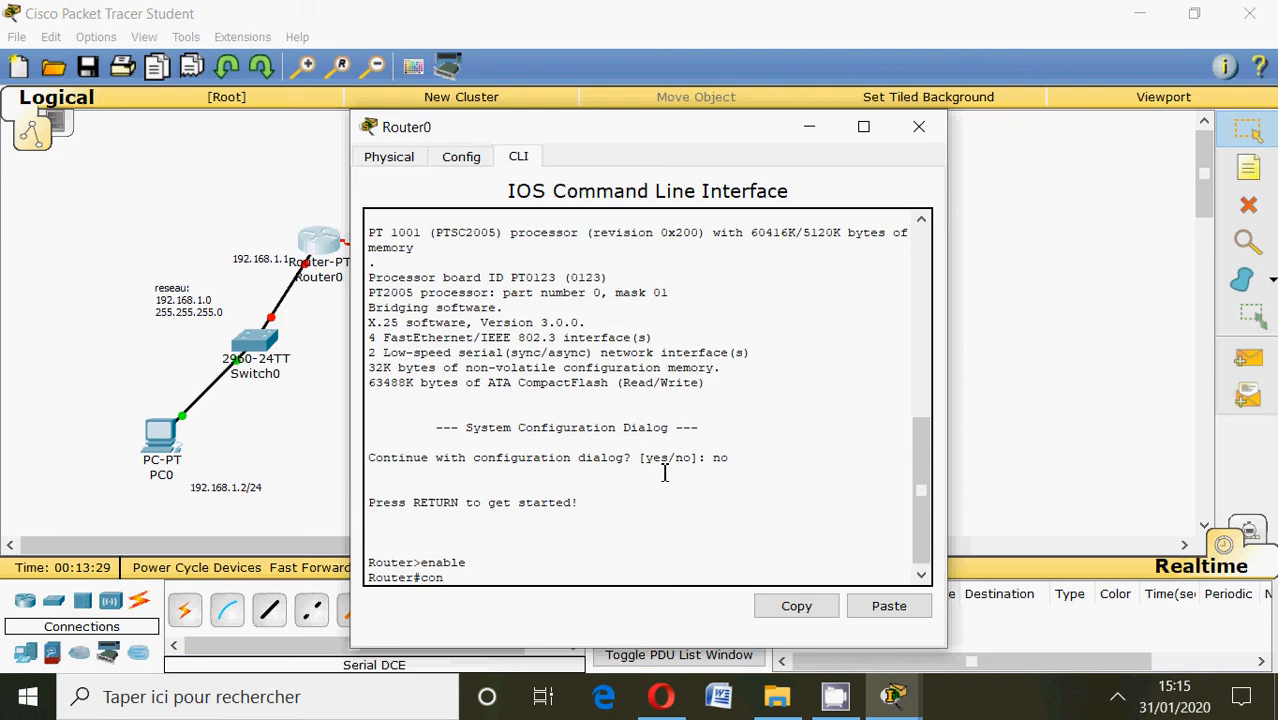
pyautogui.write('f t')
pyautogui.press('Return')
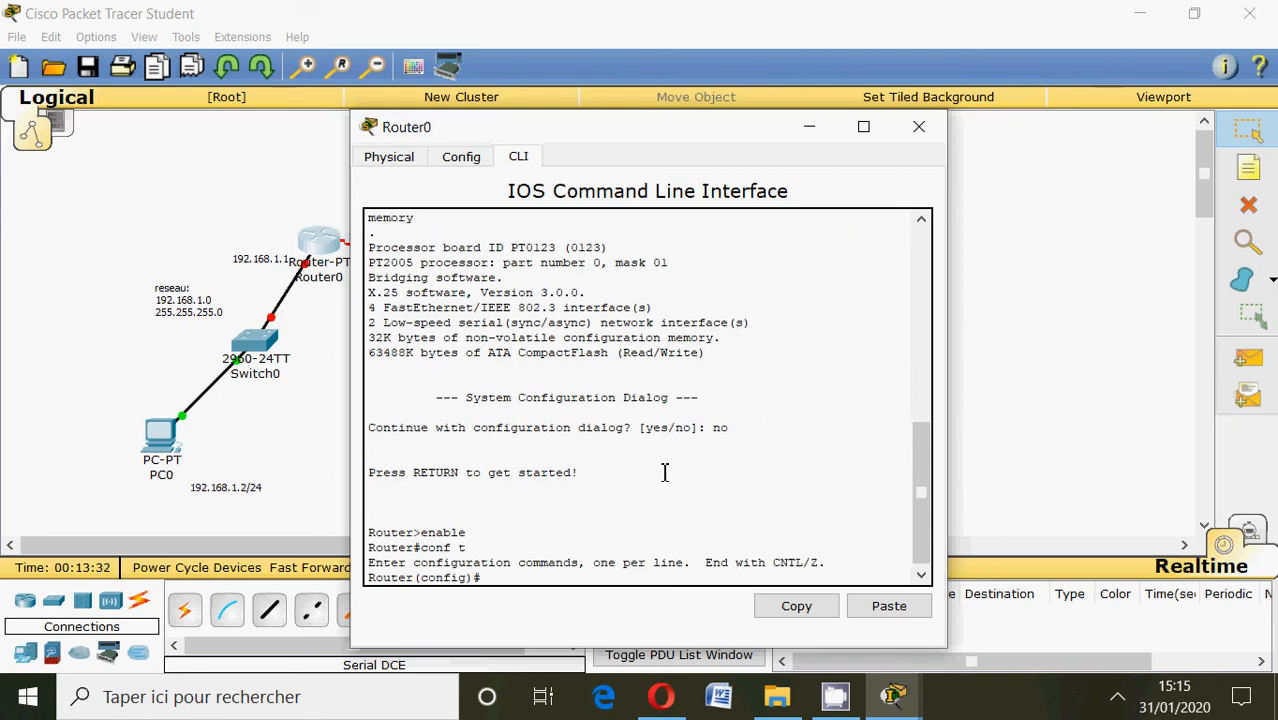
# Set Router0's hostname to marseille.
pyautogui.write('hostname')
pyautogui.write('marseille')
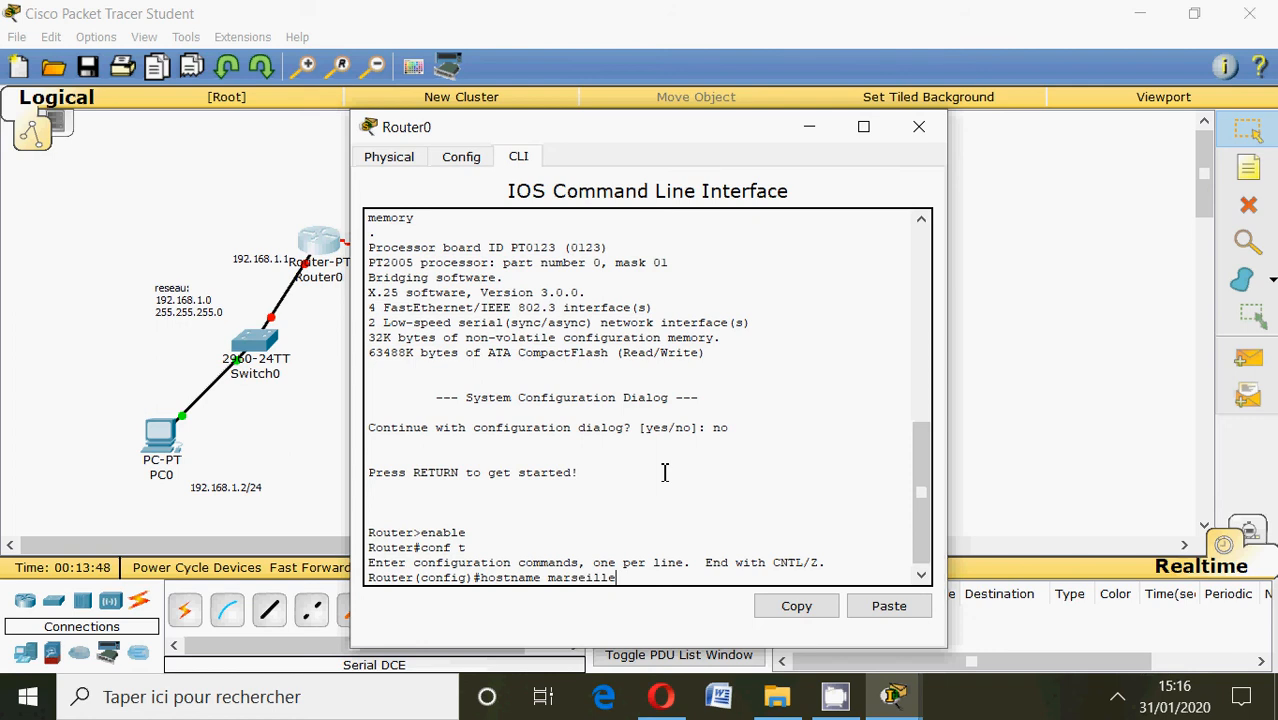
pyautogui.press('Return')
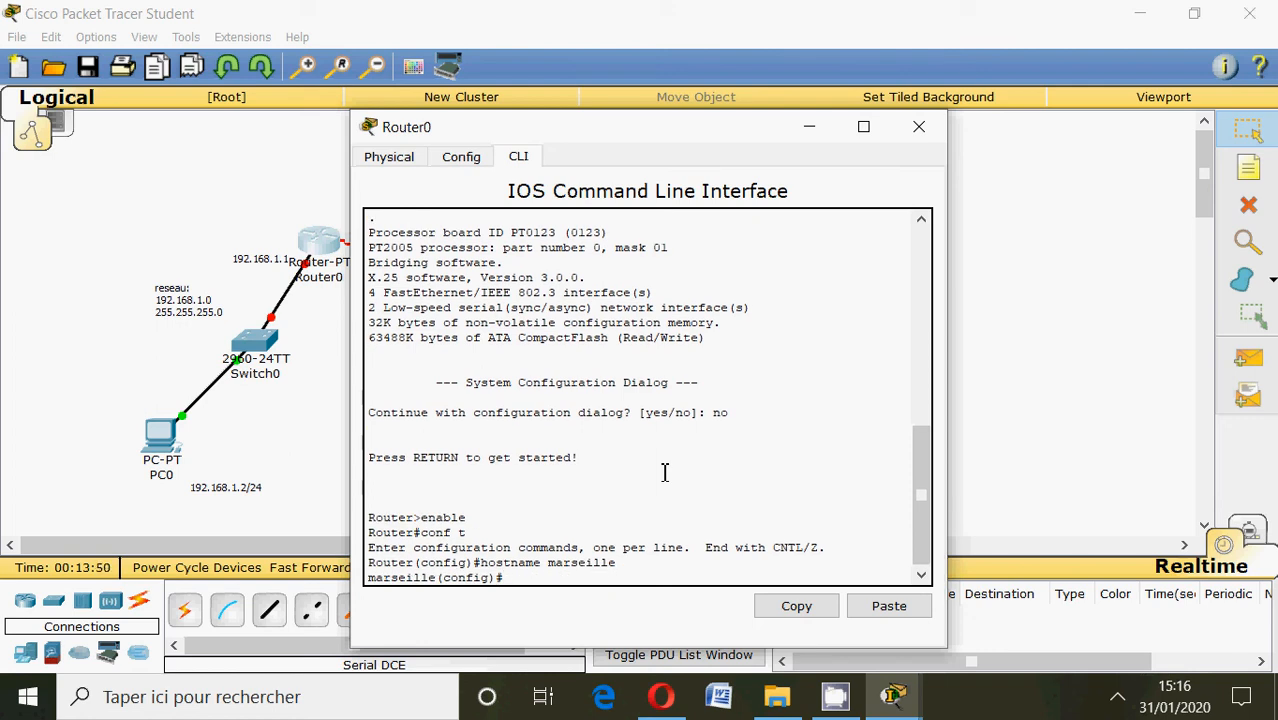
# Assign IP address 192.168.1.1 with mask 255.255.255.0 to Router0's interface fa0/0.
pyautogui.write('int fa0/0')
pyautogui.press('Return')
pyautogui.write('ip add')
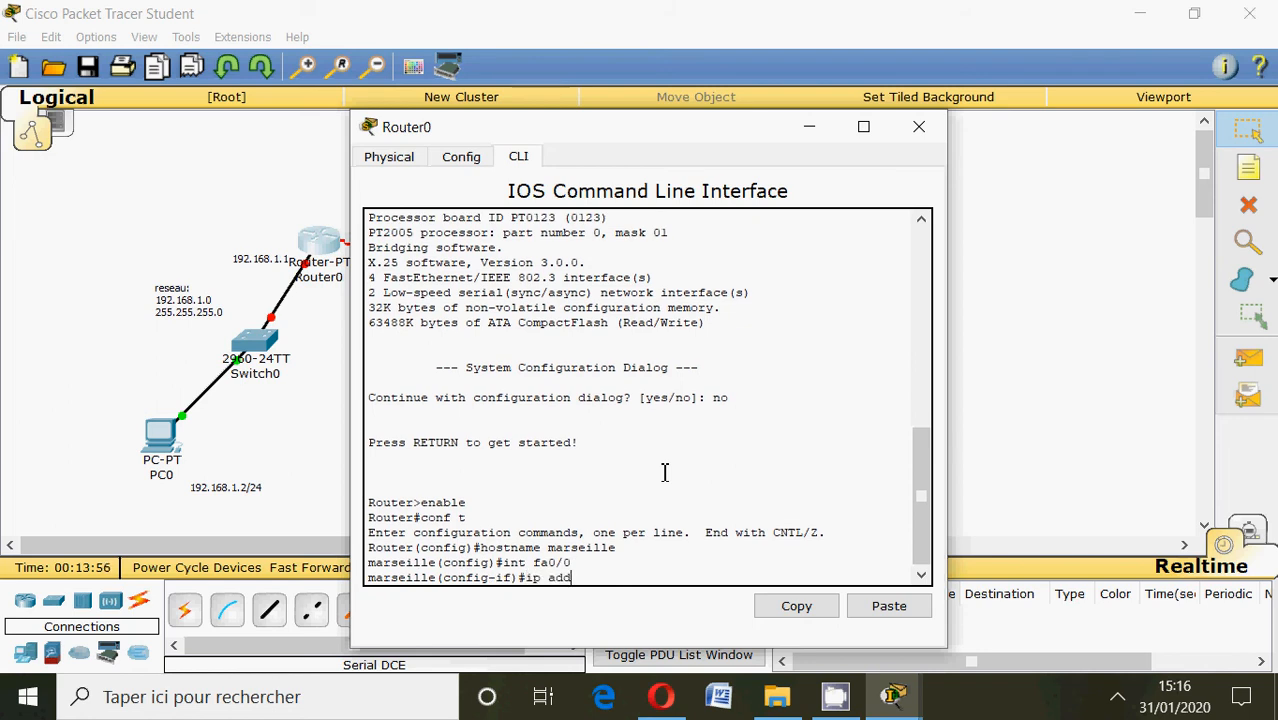
pyautogui.write('ress 192.168.1.1 255.')
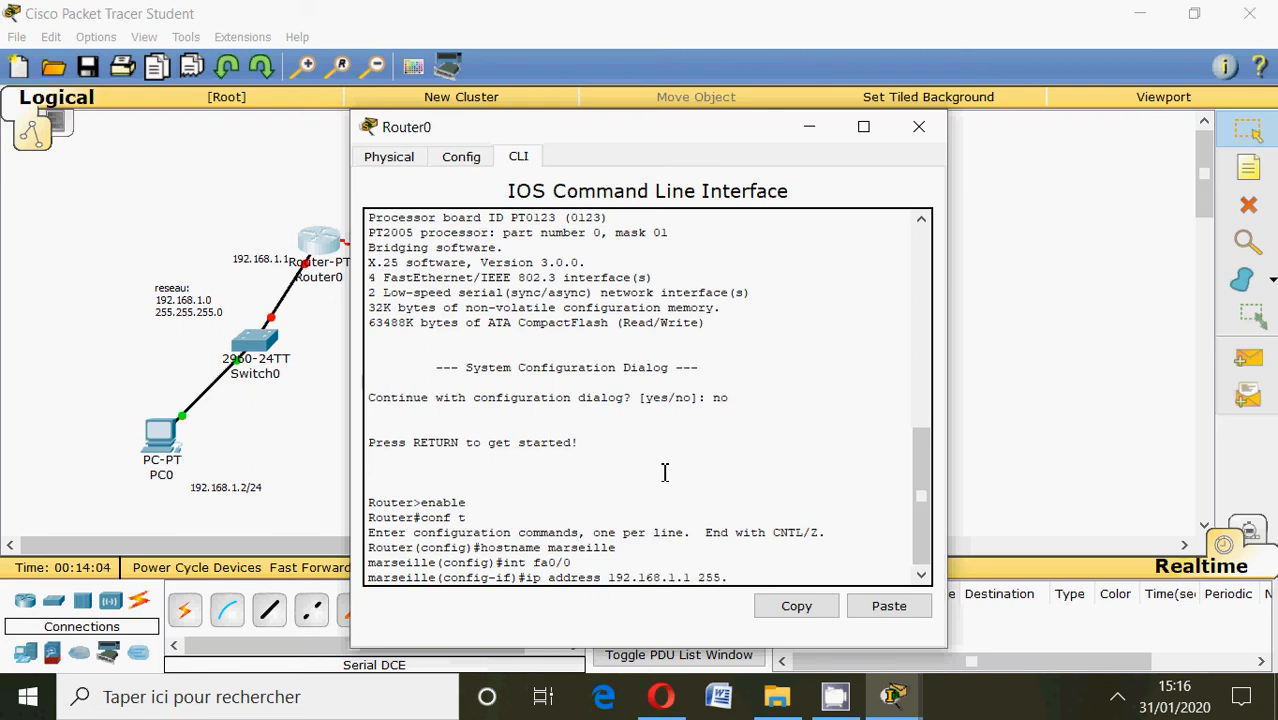
pyautogui.write('255.255.0')
pyautogui.press('Return')
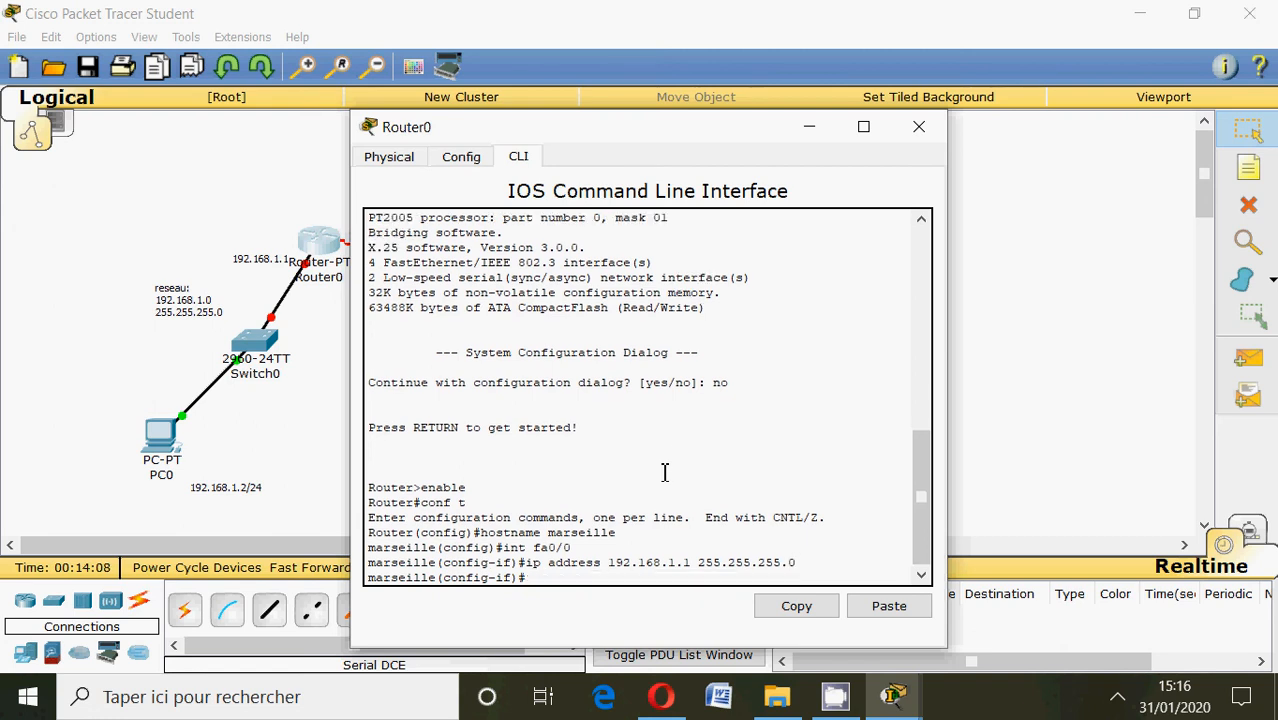
# Enable Router0's fa0/0 interface with no shutdown and return to the interface configuration prompt.
pyautogui.write('no s')
pyautogui.write('hutdown')
pyautogui.press('Return')
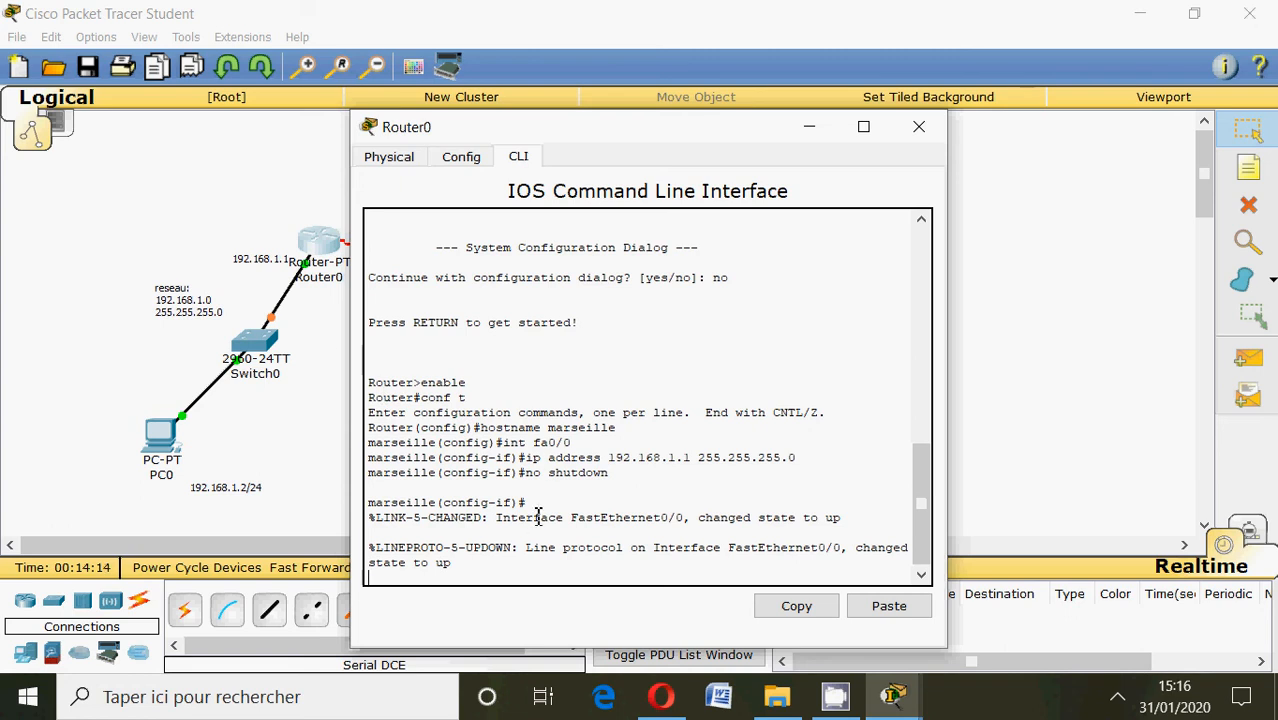
pyautogui.press('Return')
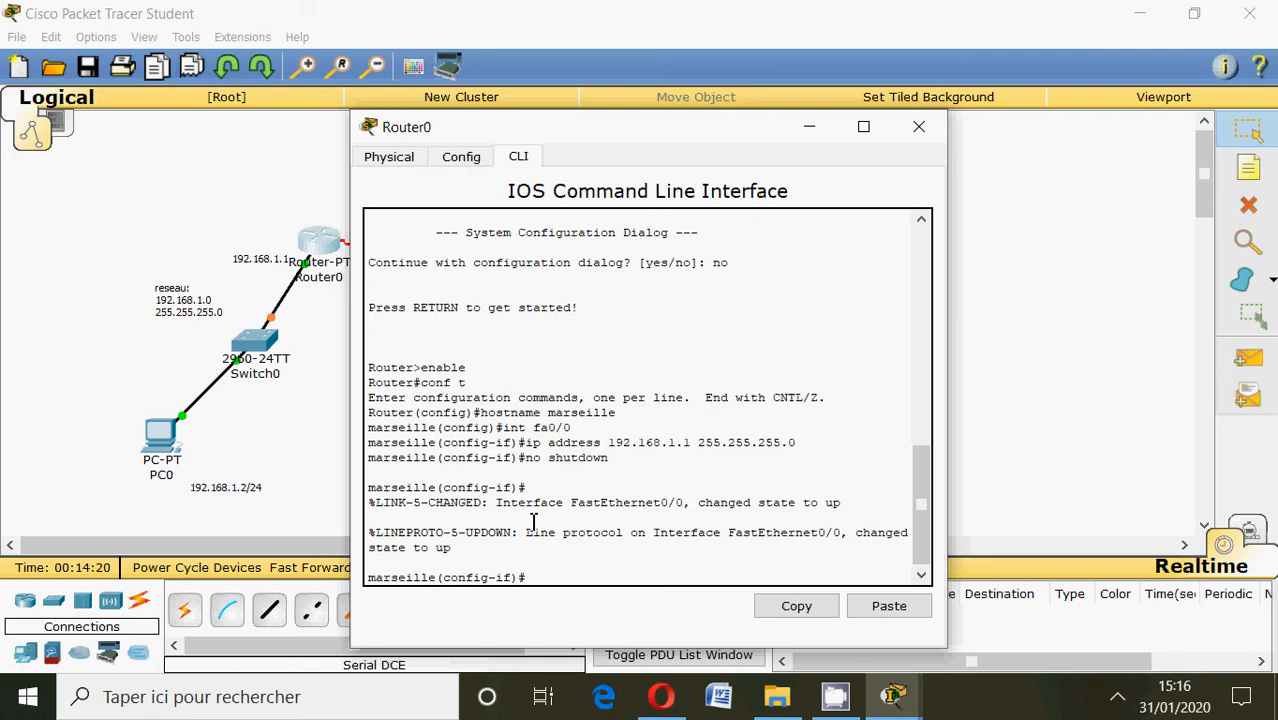
# Enter configuration of Router0's serial interface se2/0 and begin its ip address command.
pyautogui.write('int se2/0')
pyautogui.press('Return')
pyautogui.write('ip address')
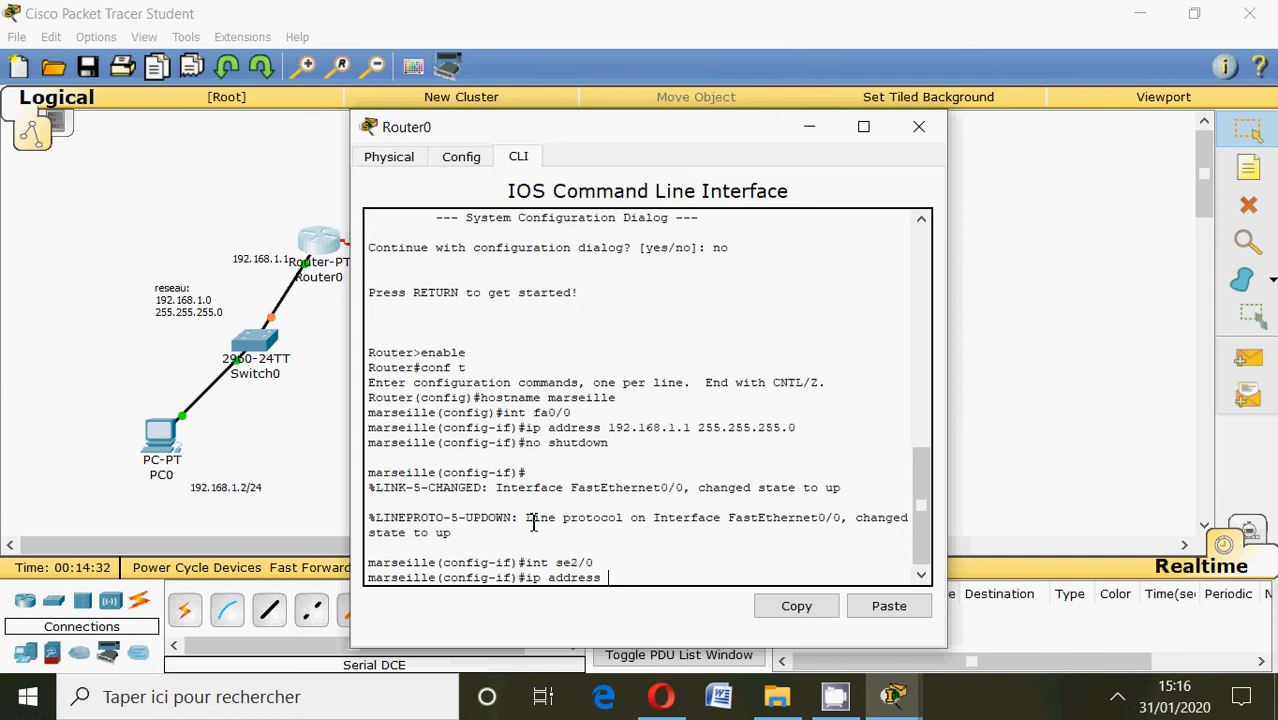
# Move the 192.168.2.0 network note away from the 192.168.2.2 note, and return to Router0's command line.
pyautogui.click(597, 106)
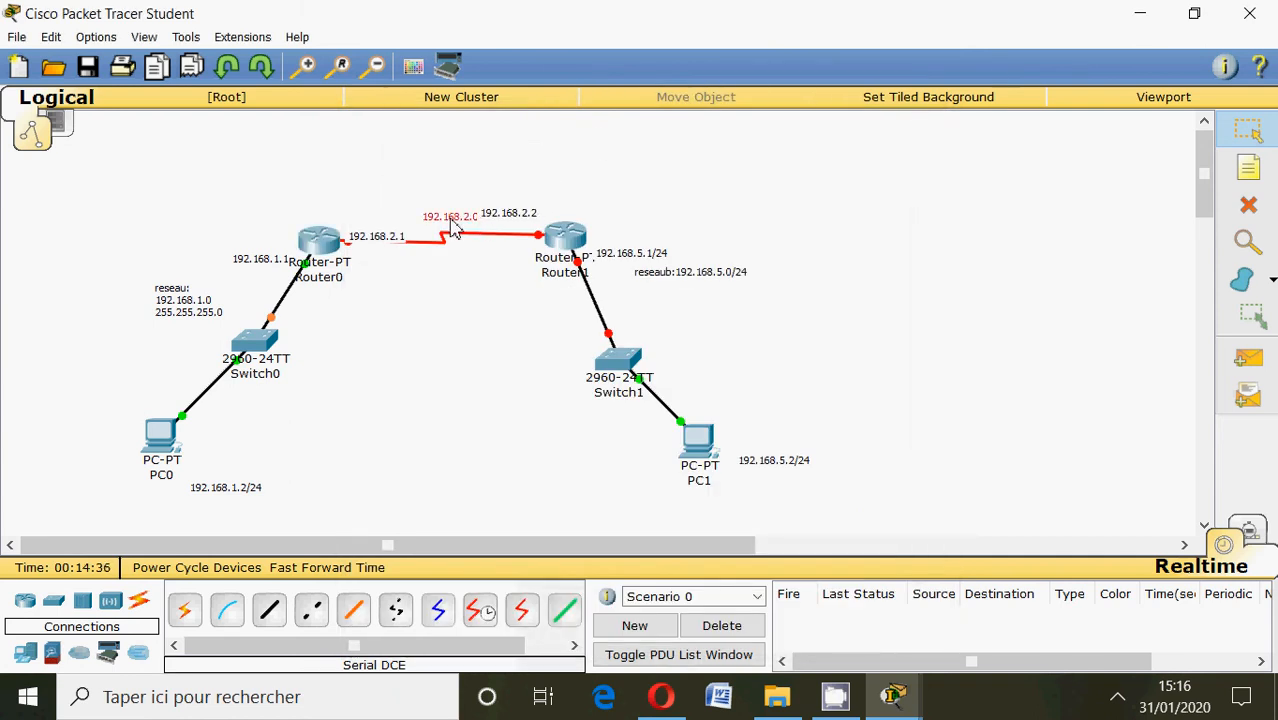
pyautogui.moveTo(452, 228); pyautogui.dragTo(419, 215)
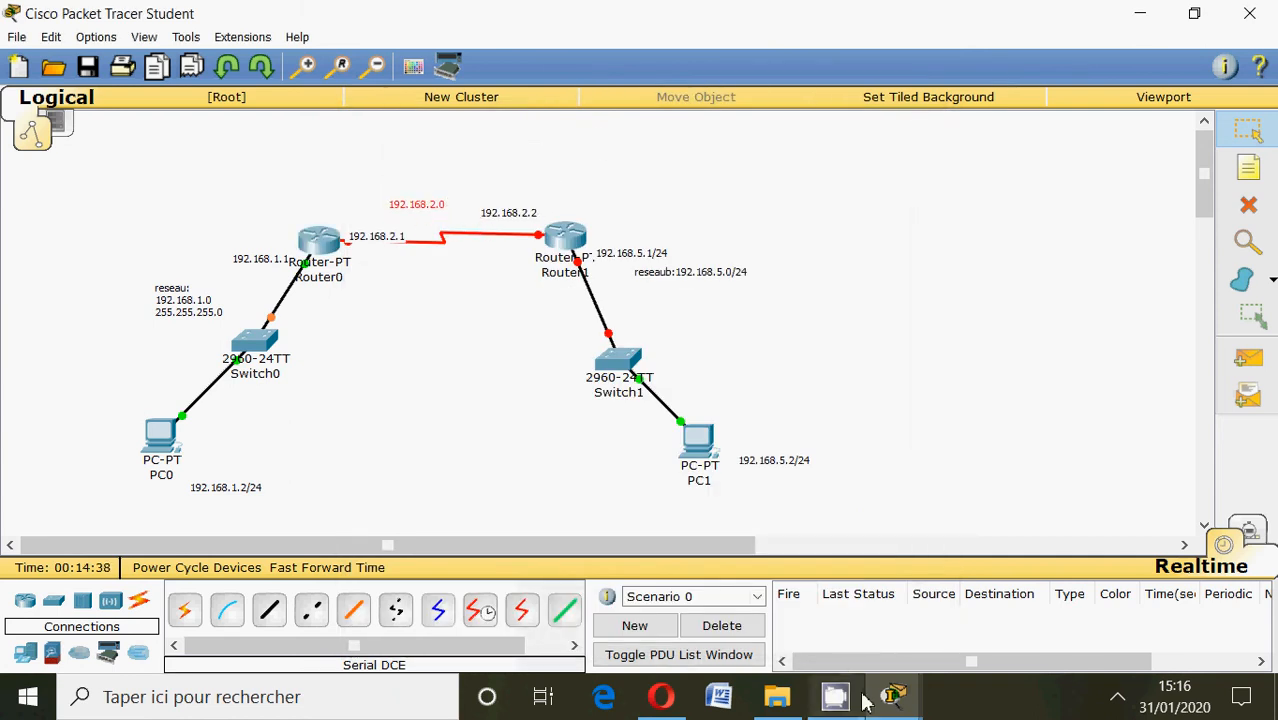
pyautogui.moveTo(893, 697)
pyautogui.click(1033, 594)
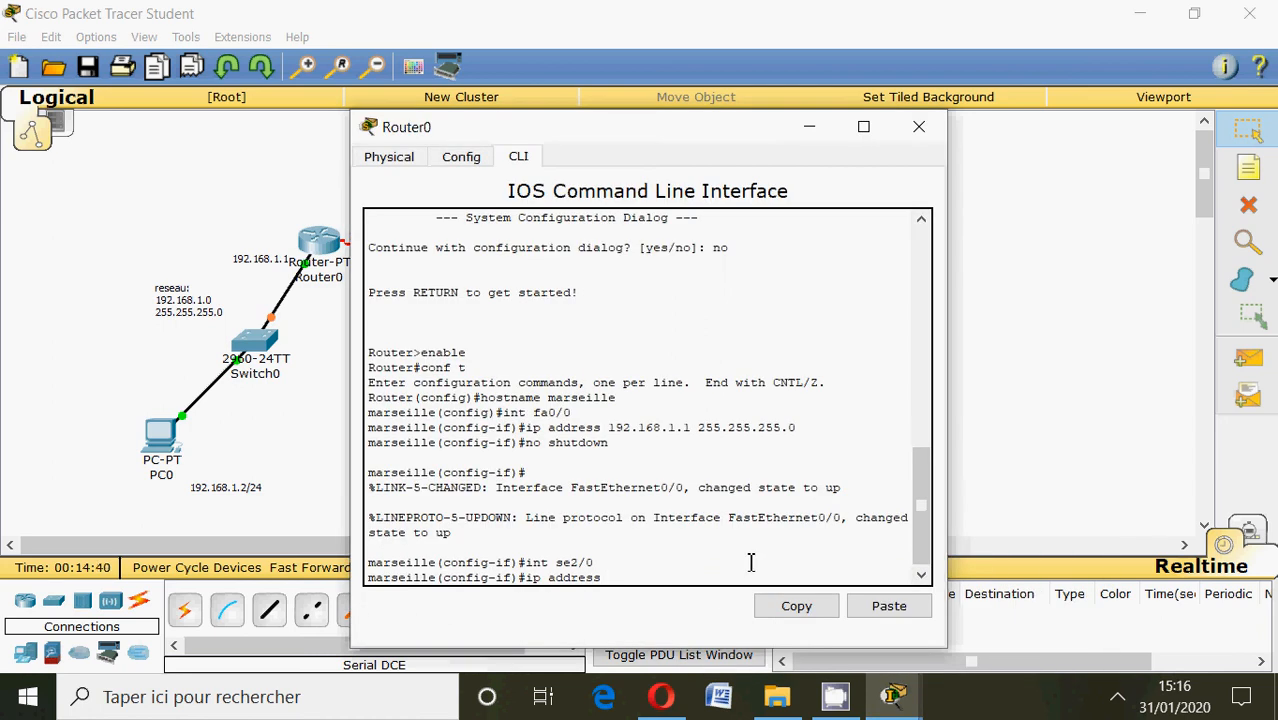
# Complete the address command for se2/0 with 192.168.2.1 and mask 255.255.255.0.
pyautogui.write('192.168.2.1 255.255.255.0')
pyautogui.press('Return')
# Enable Router0's se2/0 interface with no shutdown and minimize the router window.
pyautogui.write('no shu')
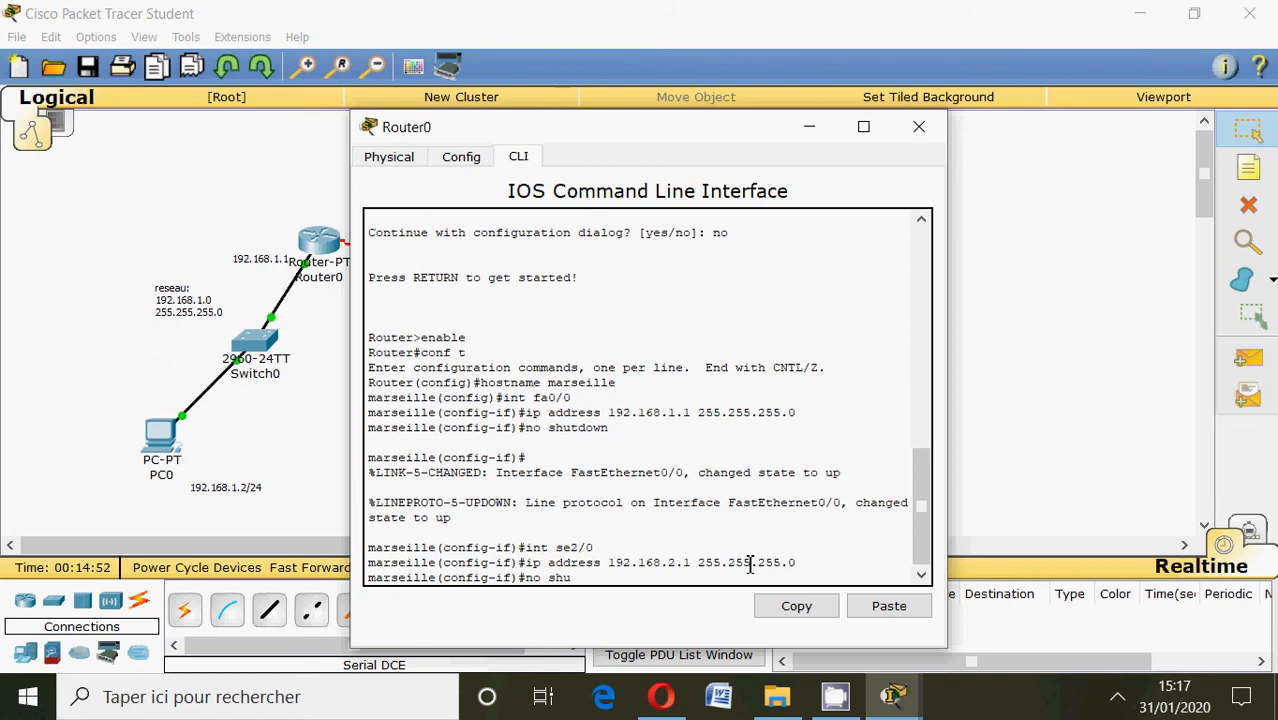
pyautogui.write('tdown')
pyautogui.press('Return')
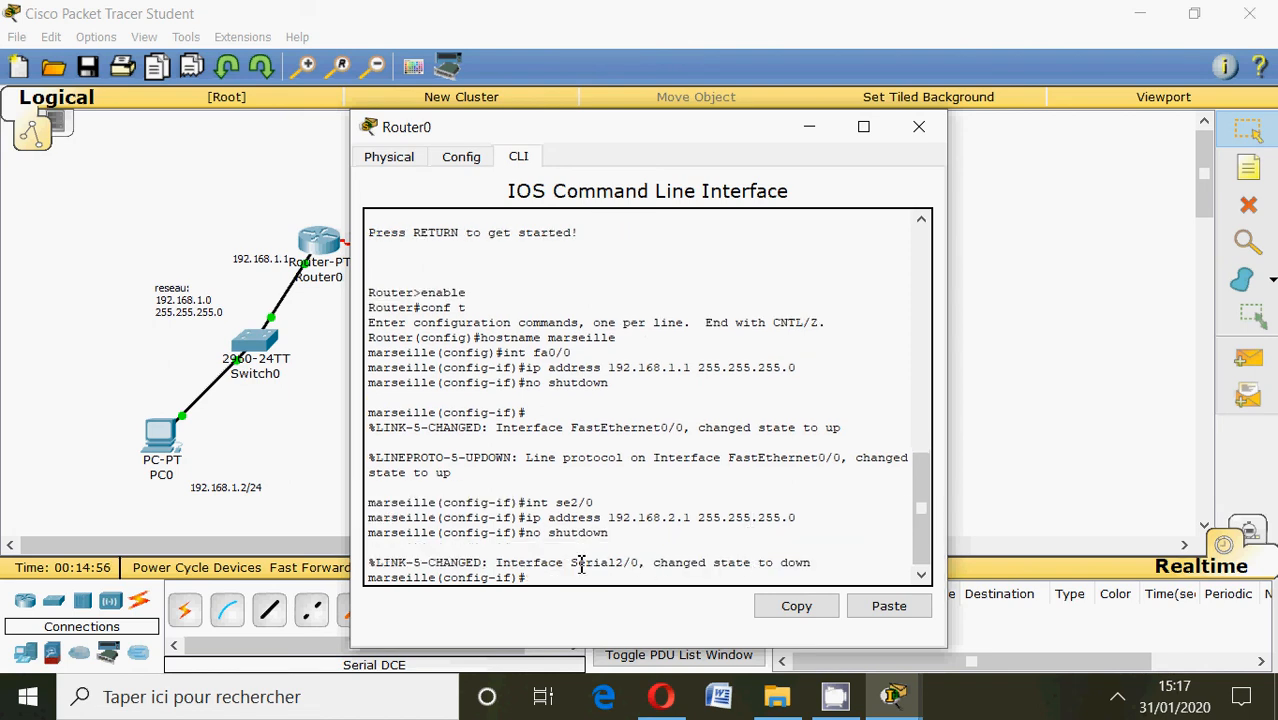
pyautogui.click(812, 128)
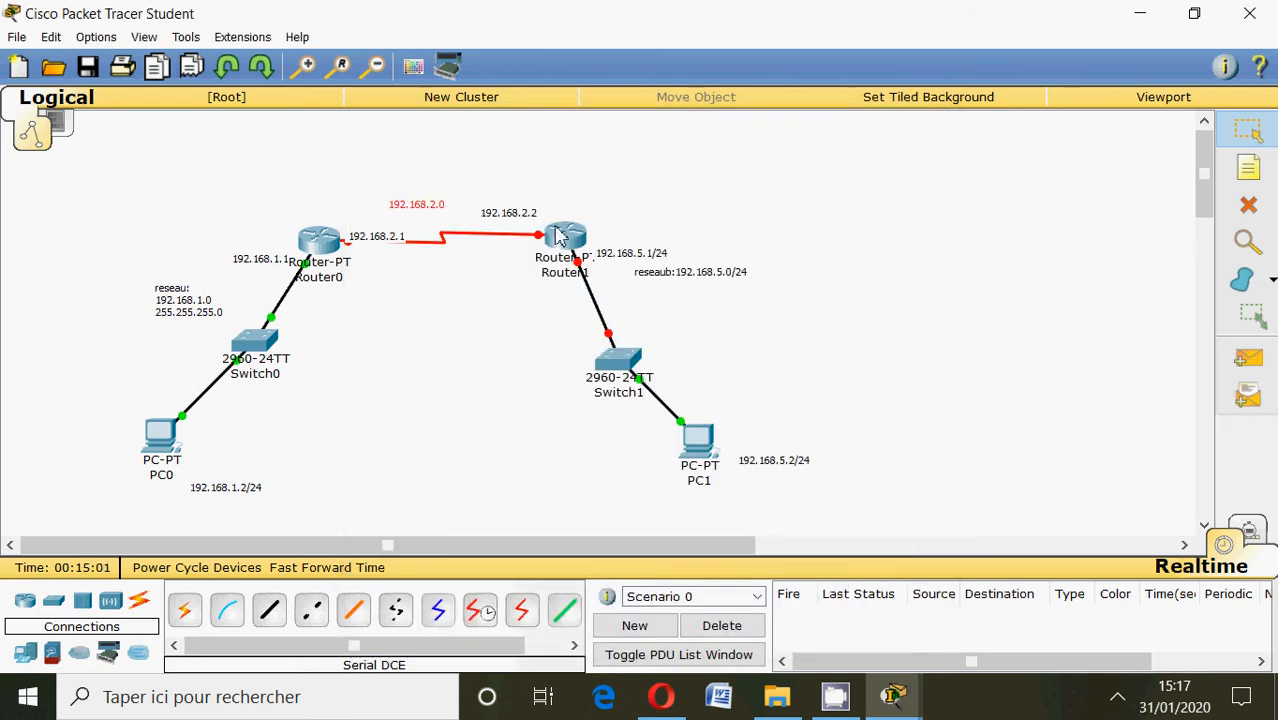
# Reopen Router0's command line, exit interface configuration mode, and close the router window.
pyautogui.moveTo(561, 238)
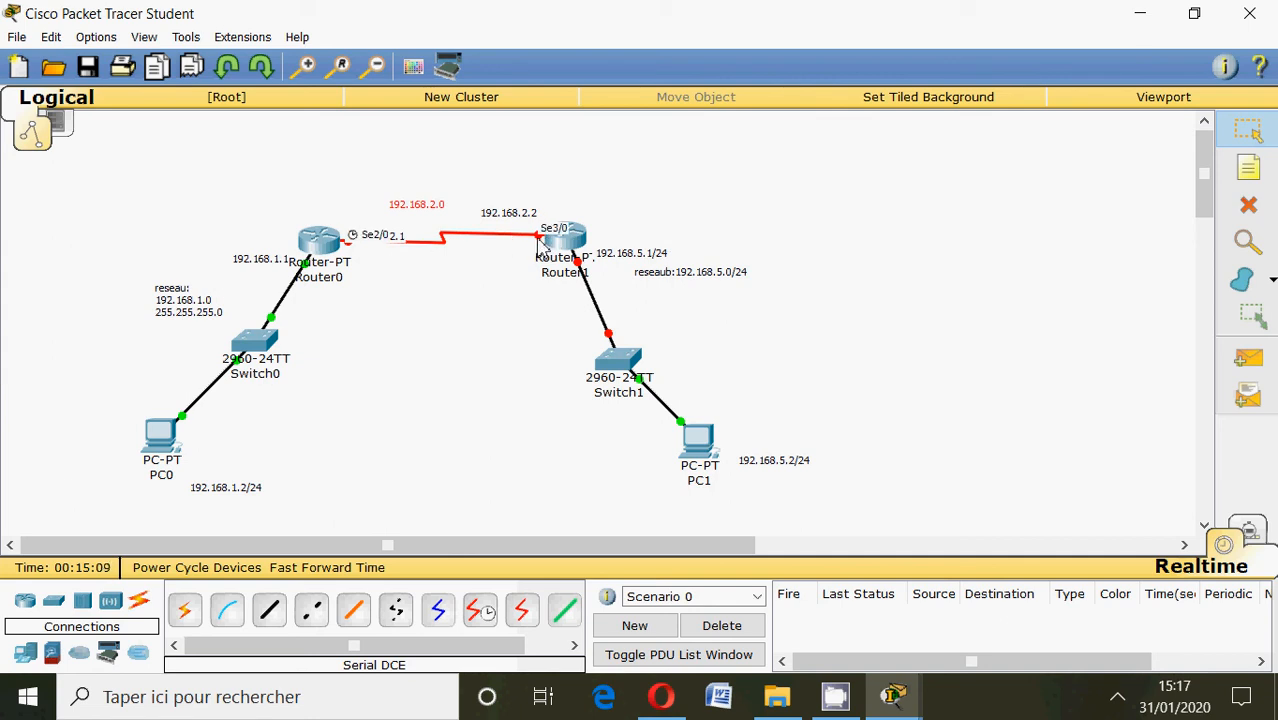
pyautogui.click(319, 242)
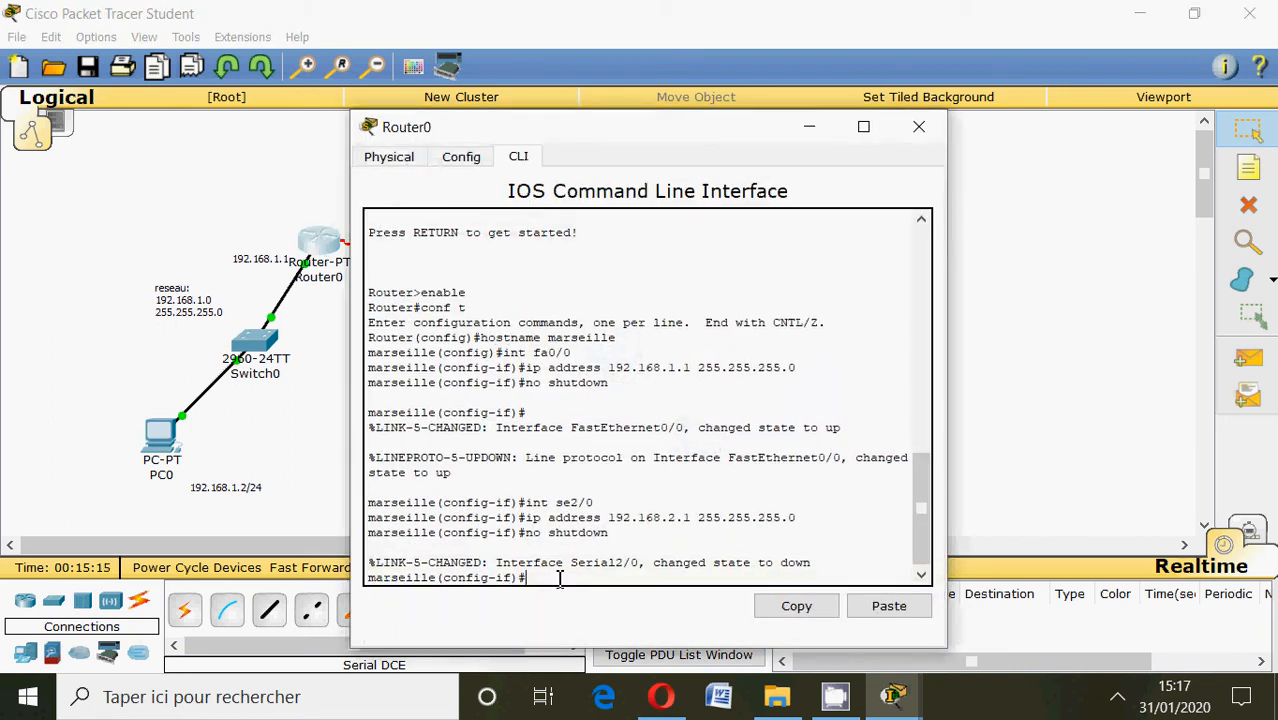
pyautogui.write('exit')
pyautogui.press('Return')
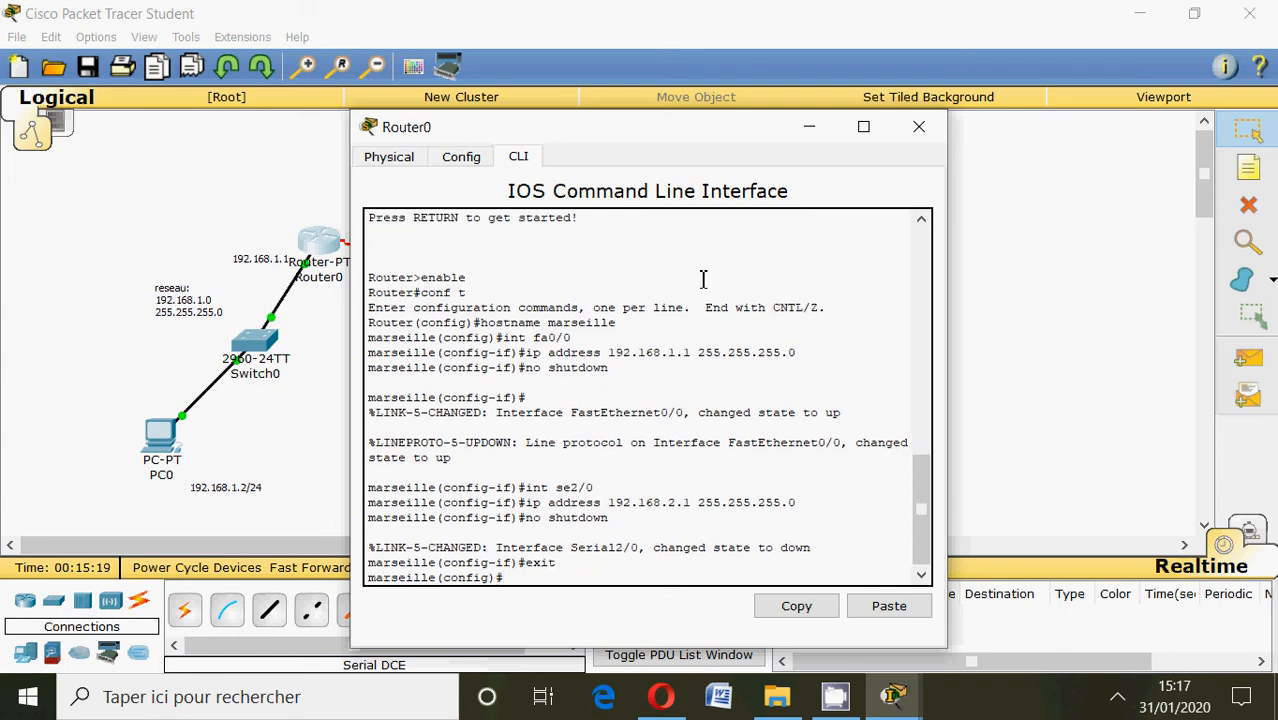
pyautogui.click(917, 127)
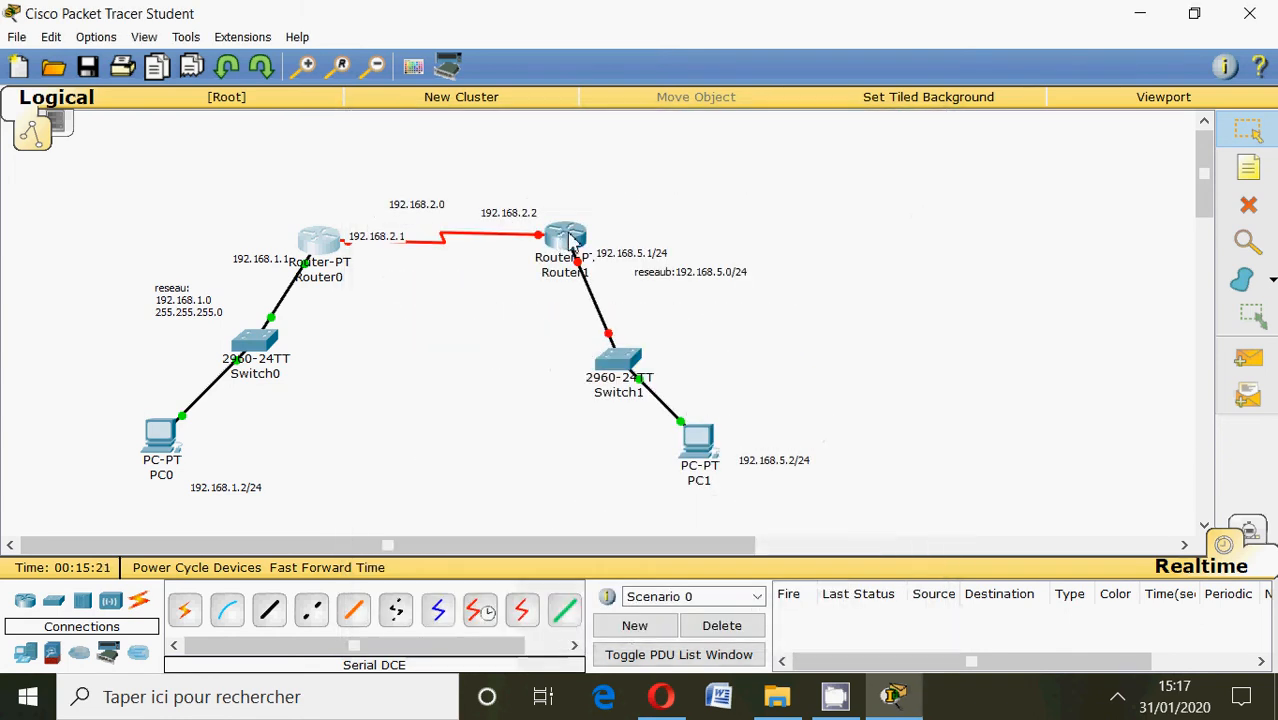
# Open Router1's command line, decline the initial configuration dialog, and enter global configuration mode with enable and conf t.
pyautogui.click(562, 238)
pyautogui.click(532, 155)
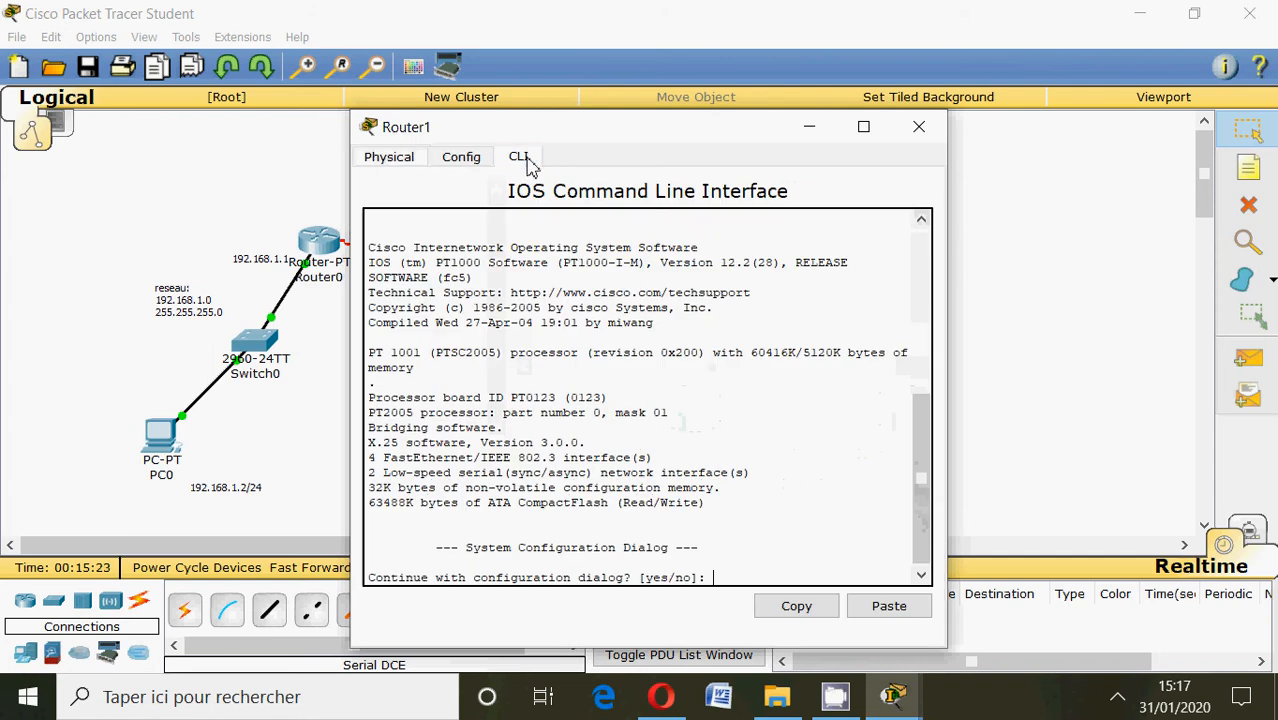
pyautogui.write('no')
pyautogui.press('Return')
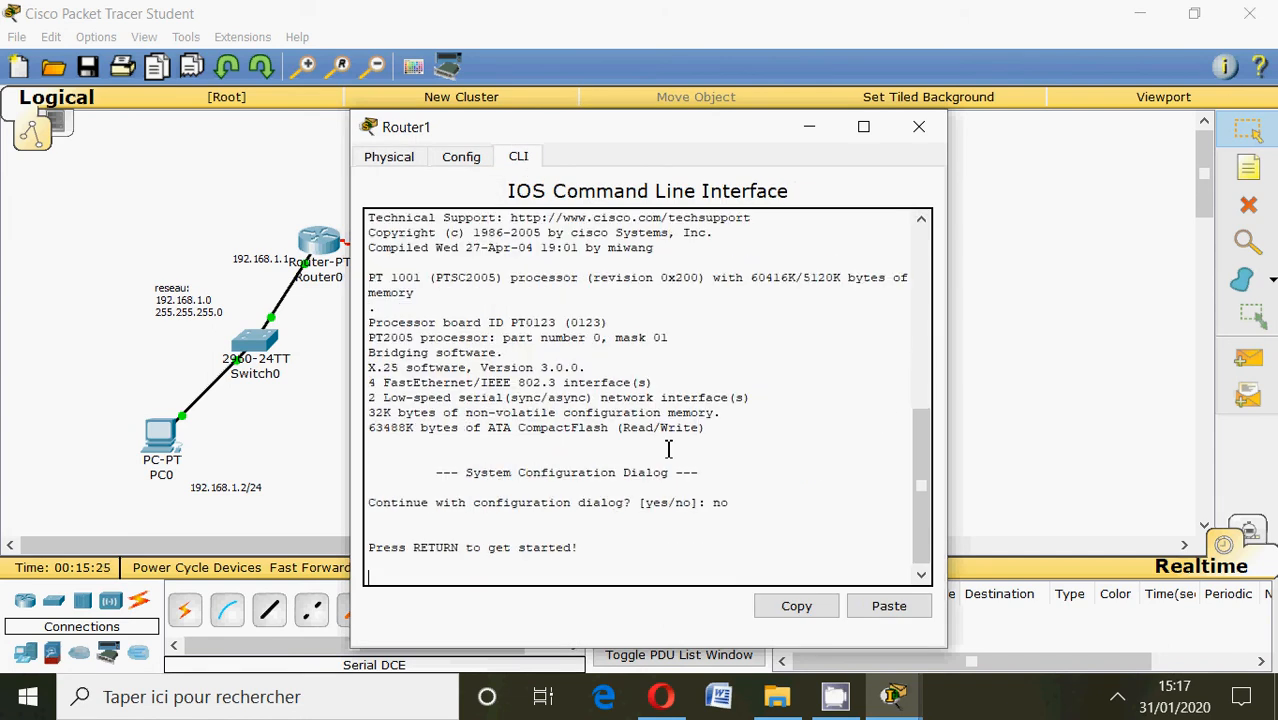
pyautogui.press('Return')
pyautogui.write('enable')
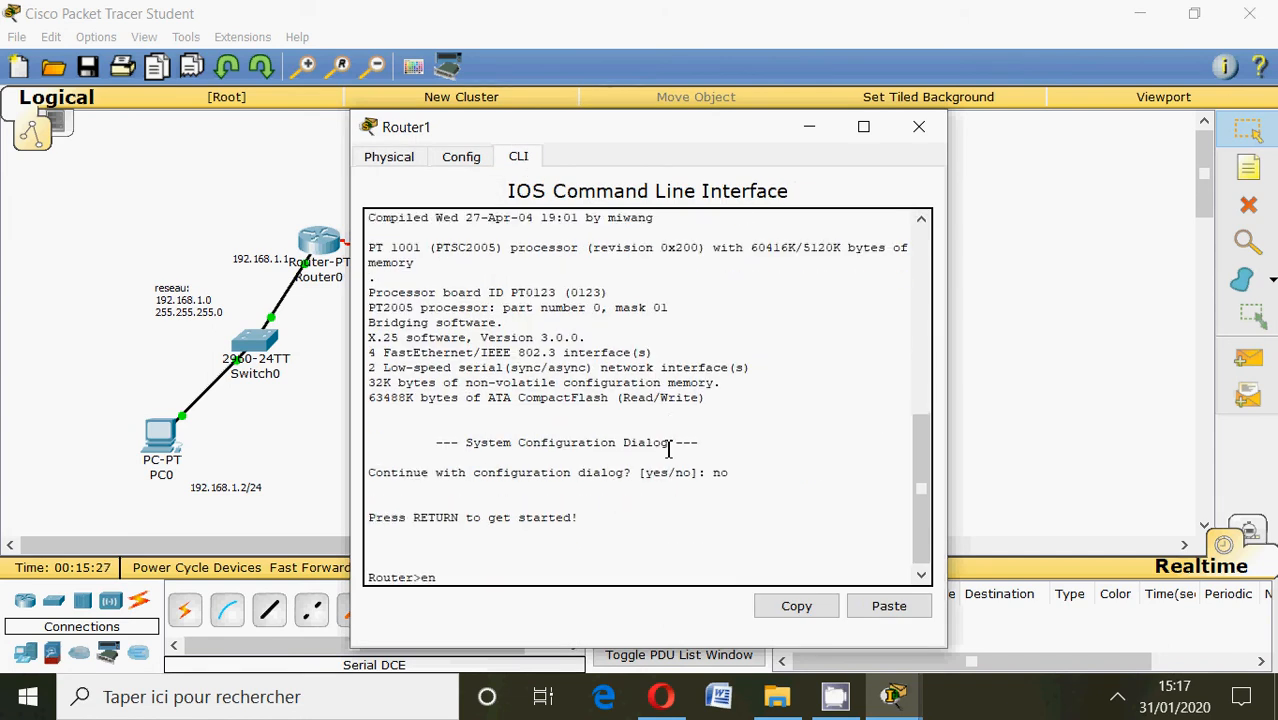
pyautogui.press('Return')
pyautogui.write('conf')
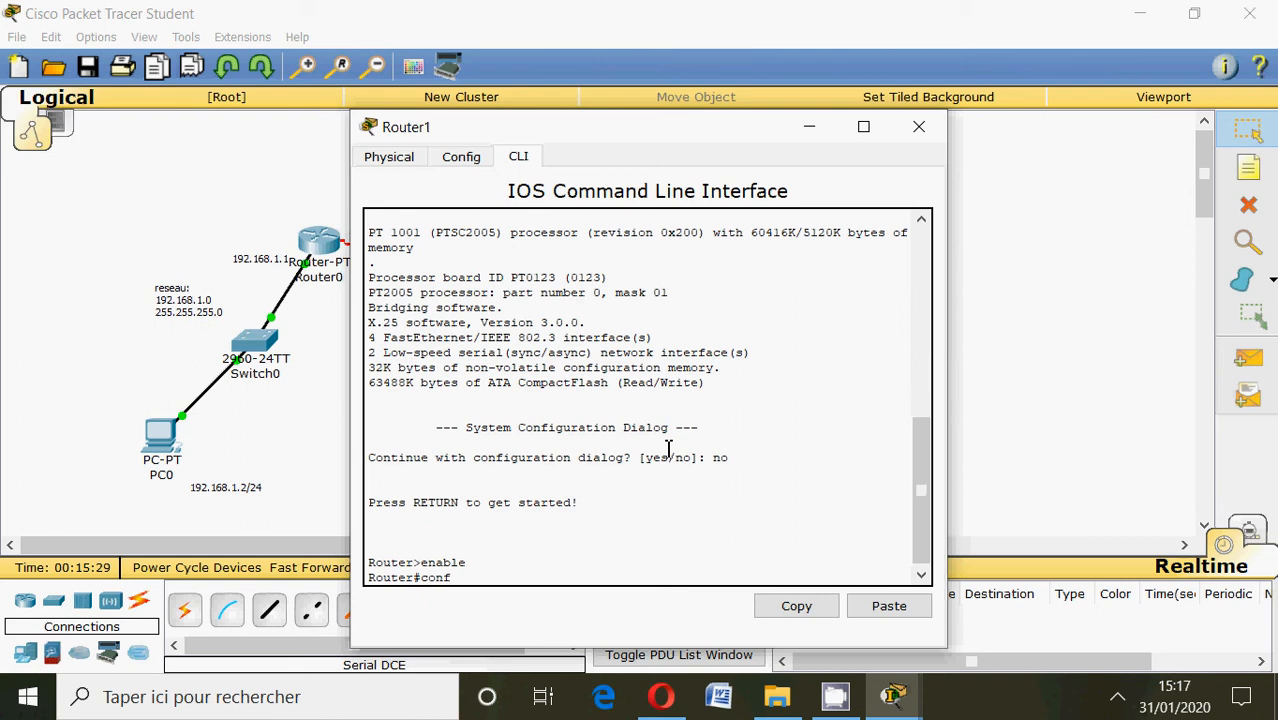
pyautogui.write(' t')
pyautogui.press('Return')
# Assign 192.168.5.1 with mask 255.255.255.0 to Router1's fa1/0 interface.
pyautogui.write('int')
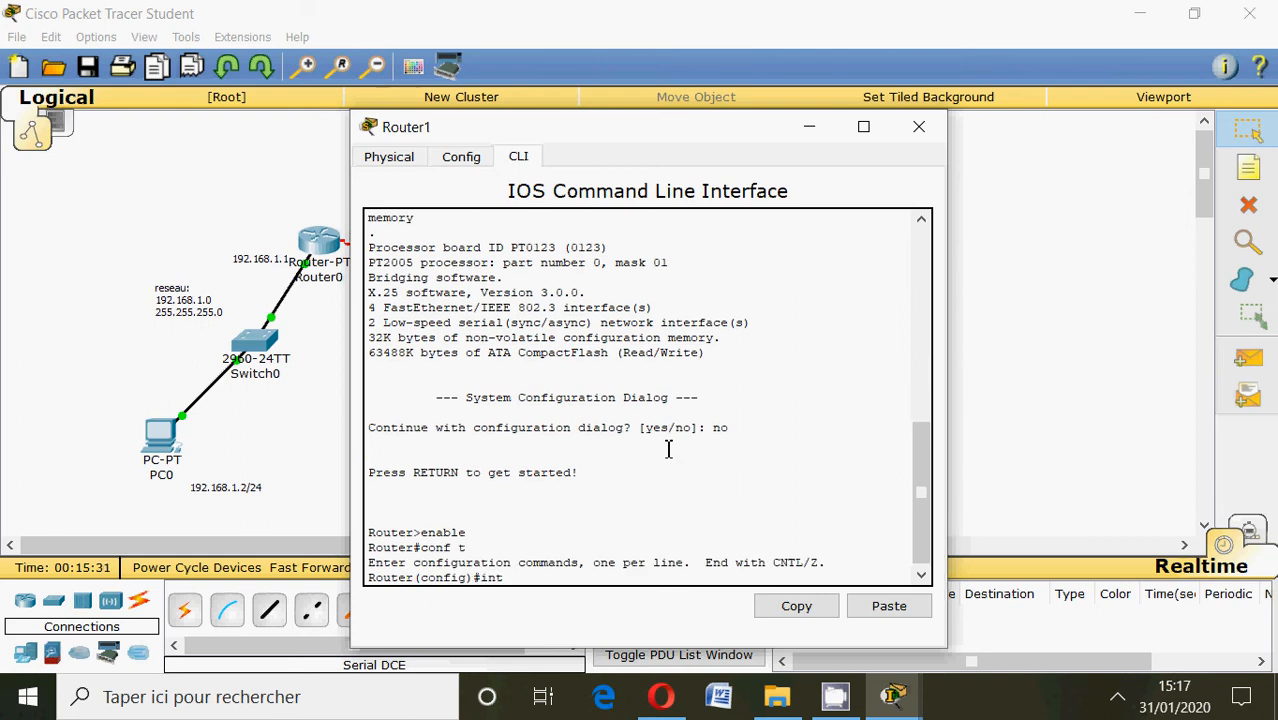
pyautogui.write(' fa1/0')
pyautogui.press('Return')
pyautogui.write('ip ad')
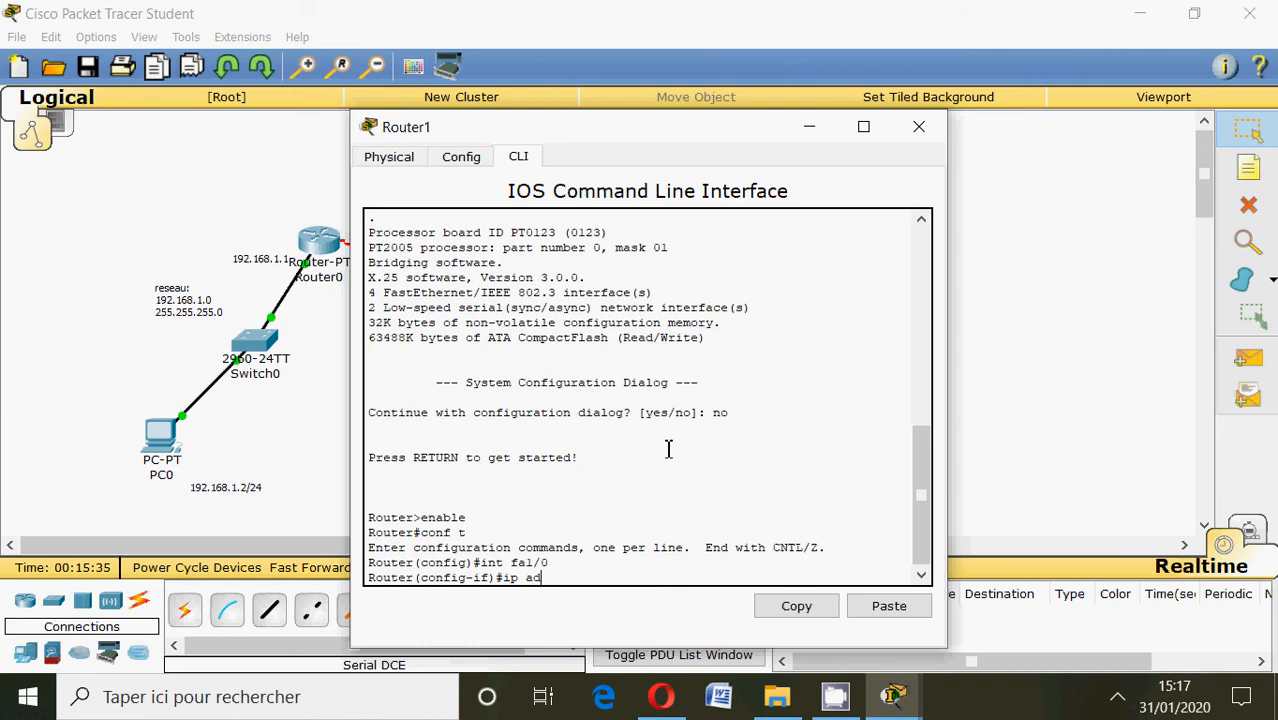
pyautogui.write('dress 192.168.5.1 255.255')
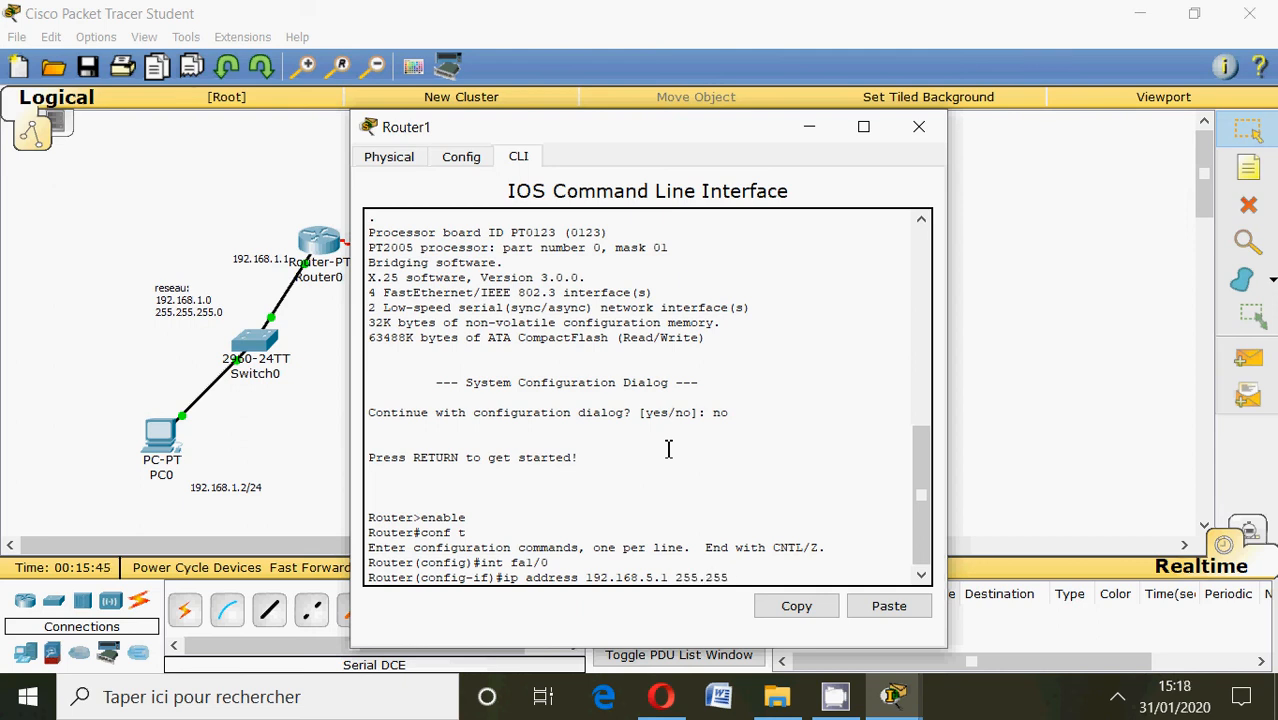
pyautogui.write('.255.0')
pyautogui.press('Return')
# Enable Router1's fa1/0 interface with no shutdown.
pyautogui.write('no sh')
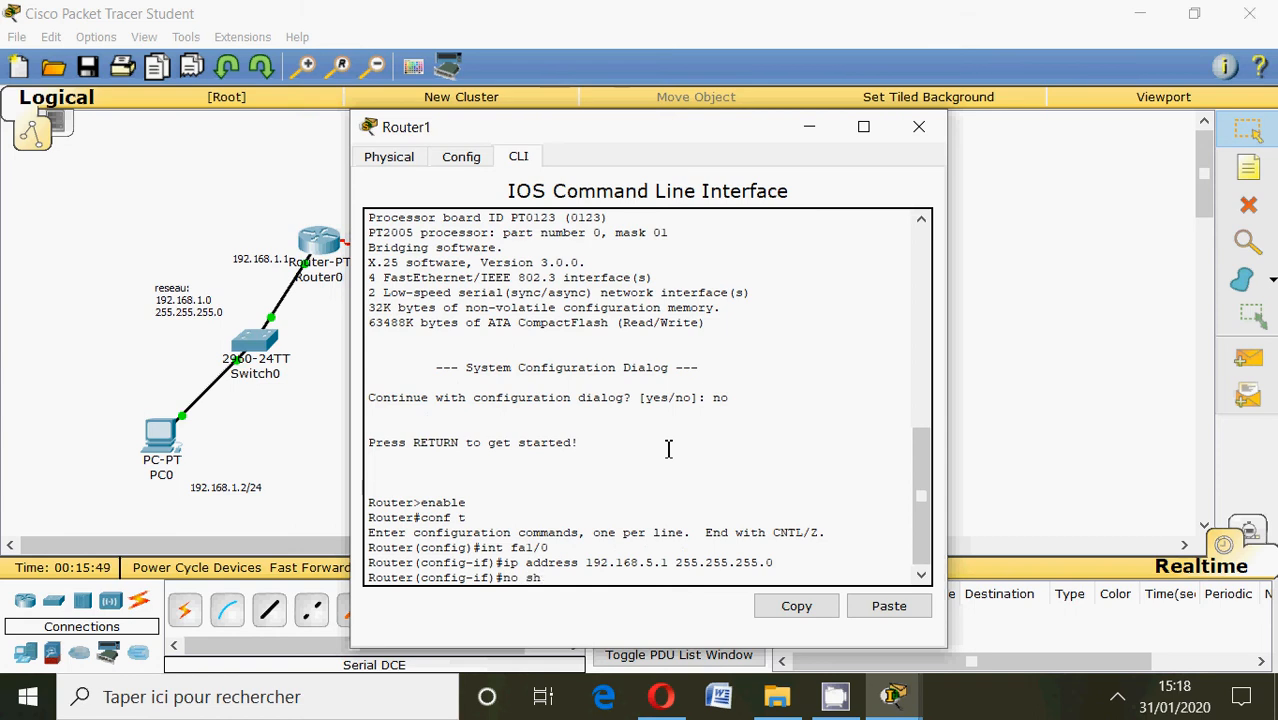
pyautogui.write('utdown')
pyautogui.press('Return')
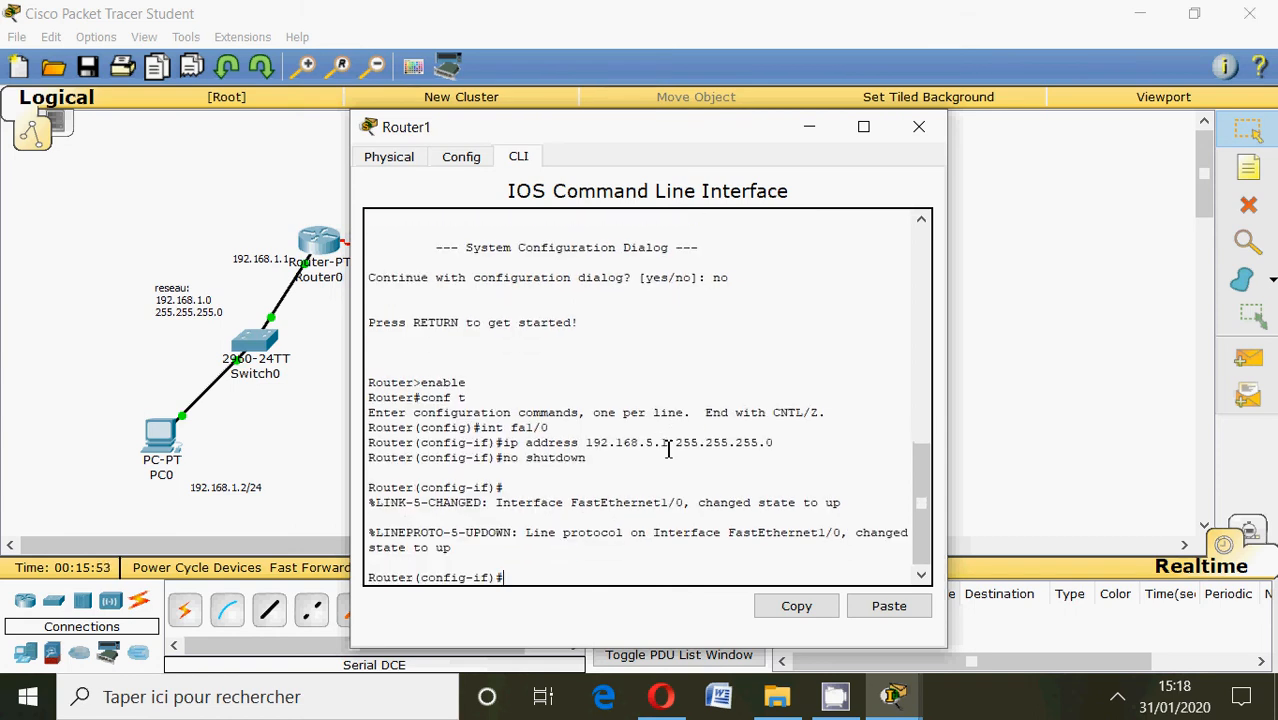
# Enter configuration mode for Router1's serial interface with int se3/0.
pyautogui.write('int se3/0')
pyautogui.press('Return')
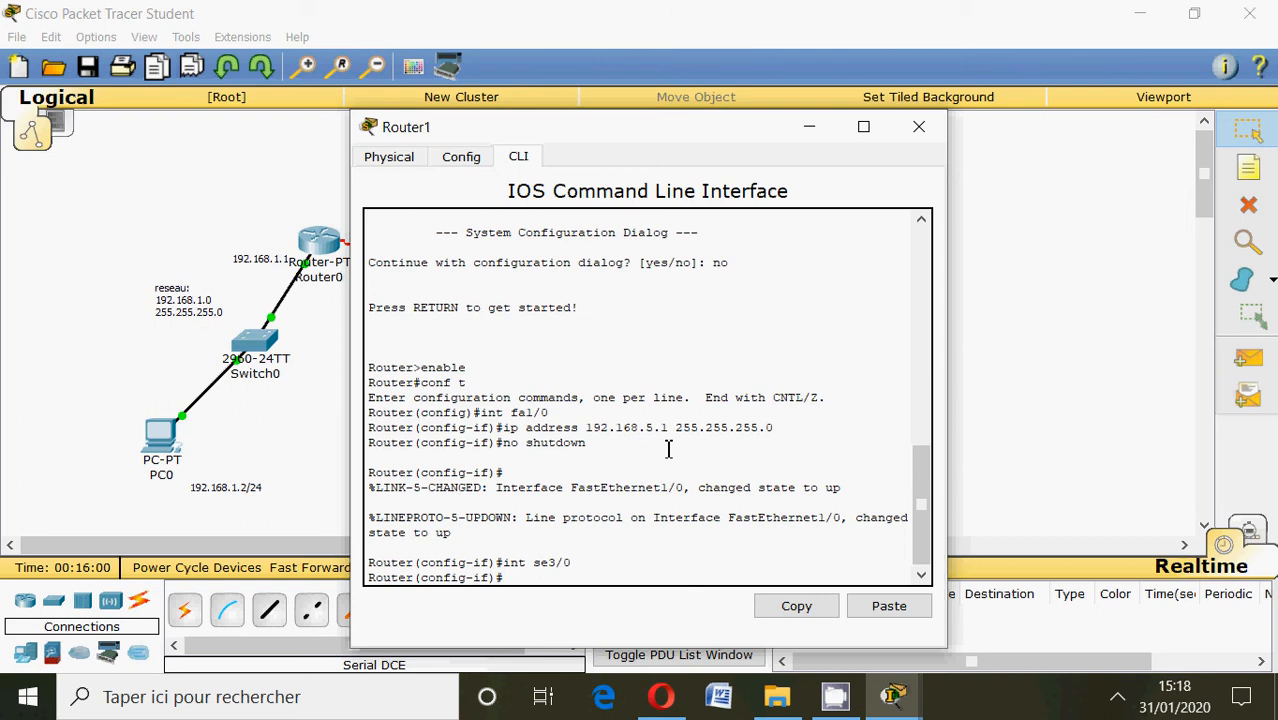
# Assign 192.168.2.2 with mask 255.255.255.0 to Router1's se3/0 interface.
pyautogui.write('ip address 192.168')
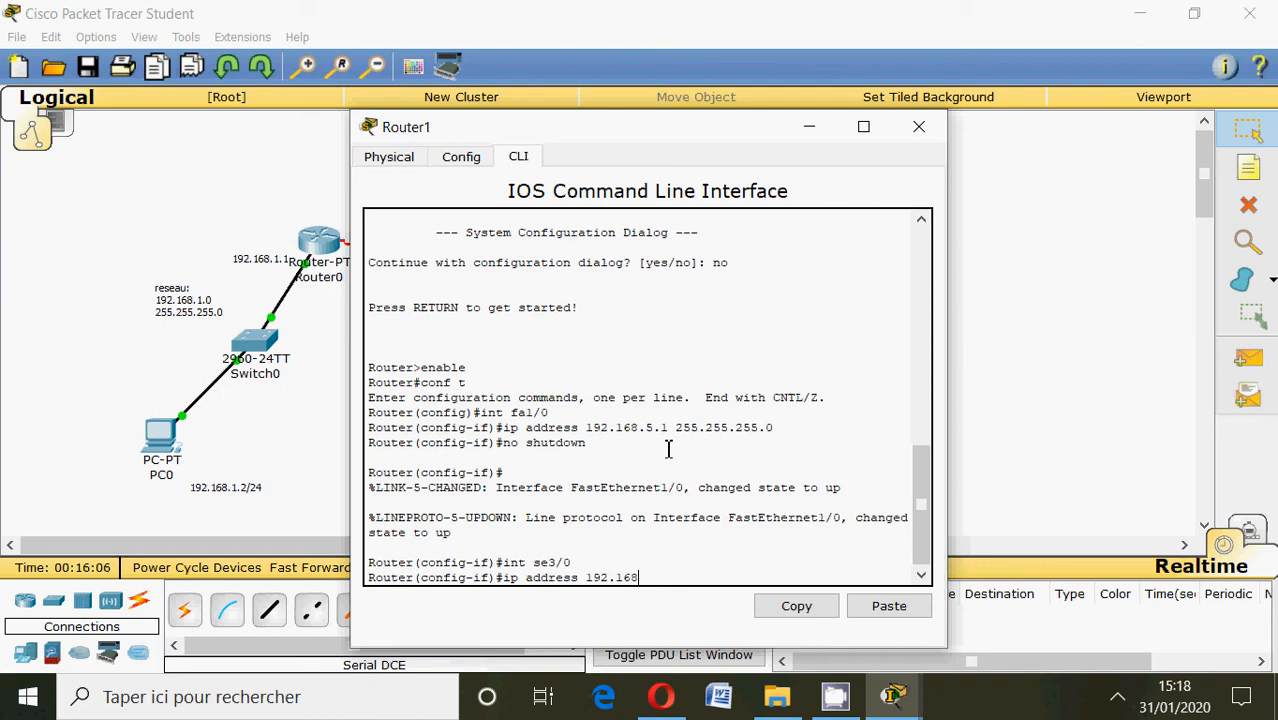
pyautogui.write('.2.2')
pyautogui.moveTo(600, 126); pyautogui.dragTo(633, 148)
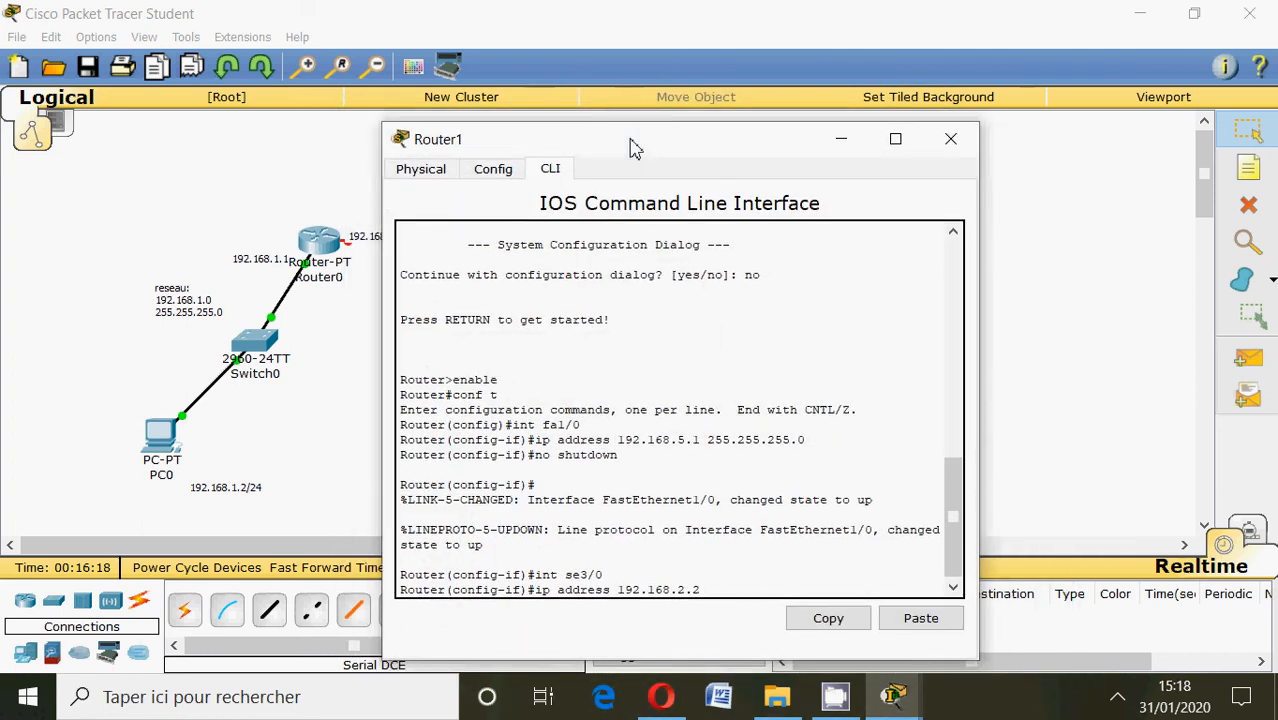
pyautogui.write('255.255.255.0')
pyautogui.press('Return')
# Enable Router1's se3/0 interface with no shutdown and minimize the router window.
pyautogui.write('no sh')
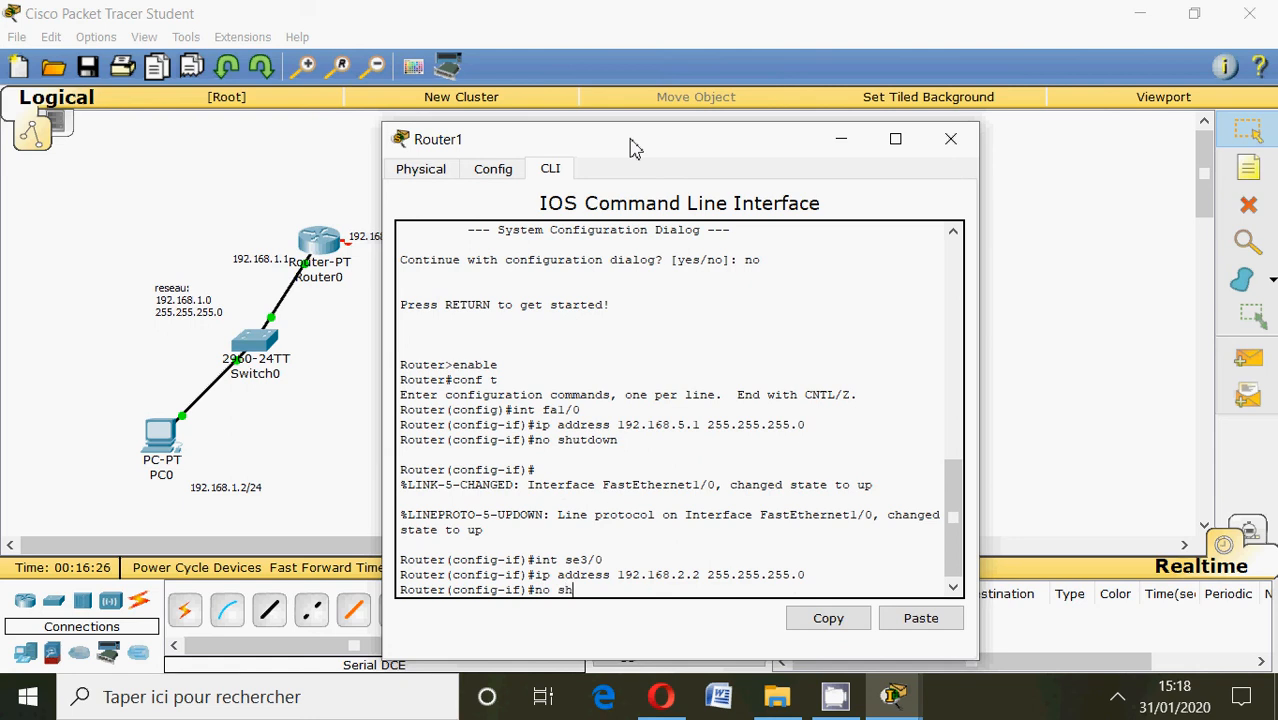
pyautogui.write('utdown')
pyautogui.press('Return')
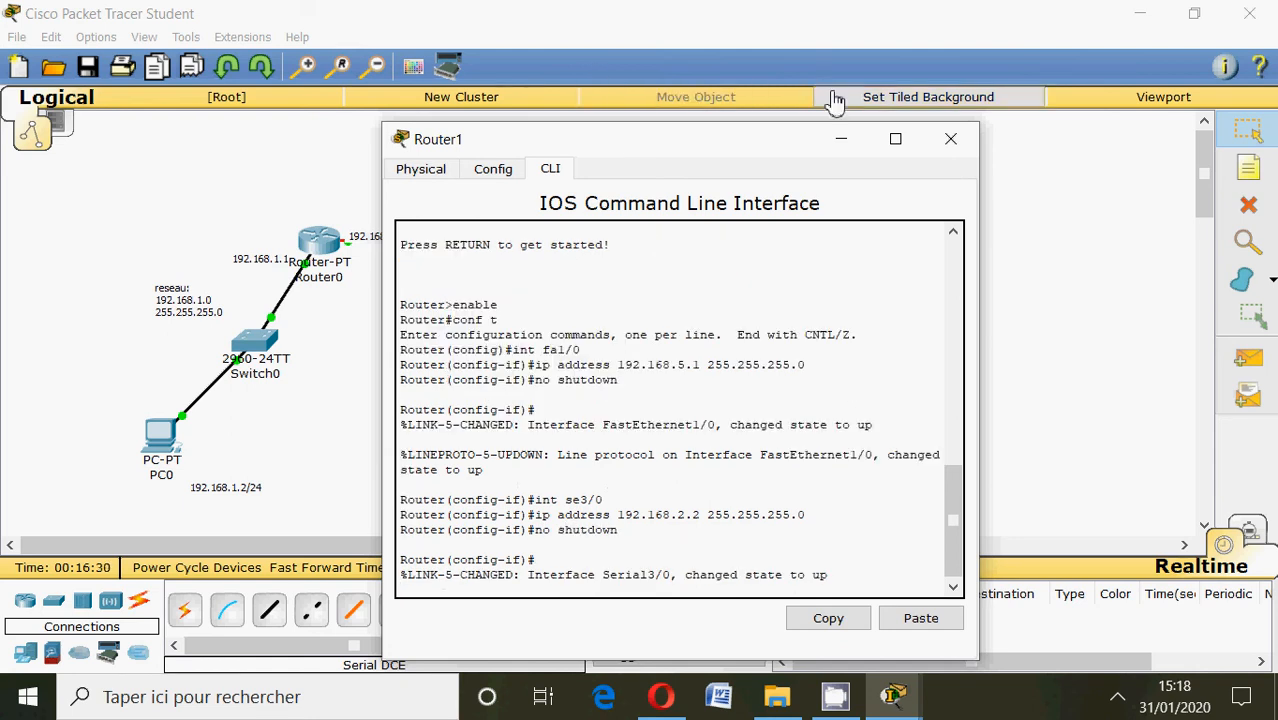
pyautogui.click(842, 139)
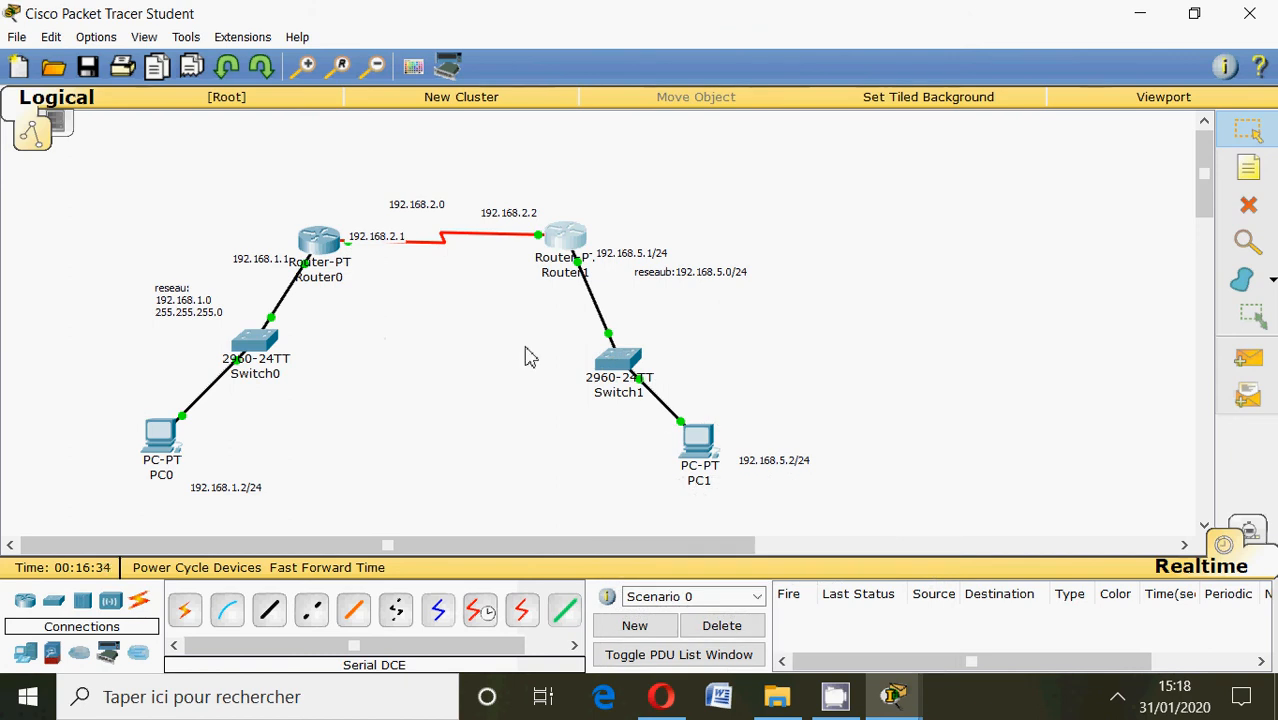
# Open PC1's IP configuration and set the static IP address 192.168.2.2 with subnet mask 255.255.255.0.
pyautogui.click(703, 440)
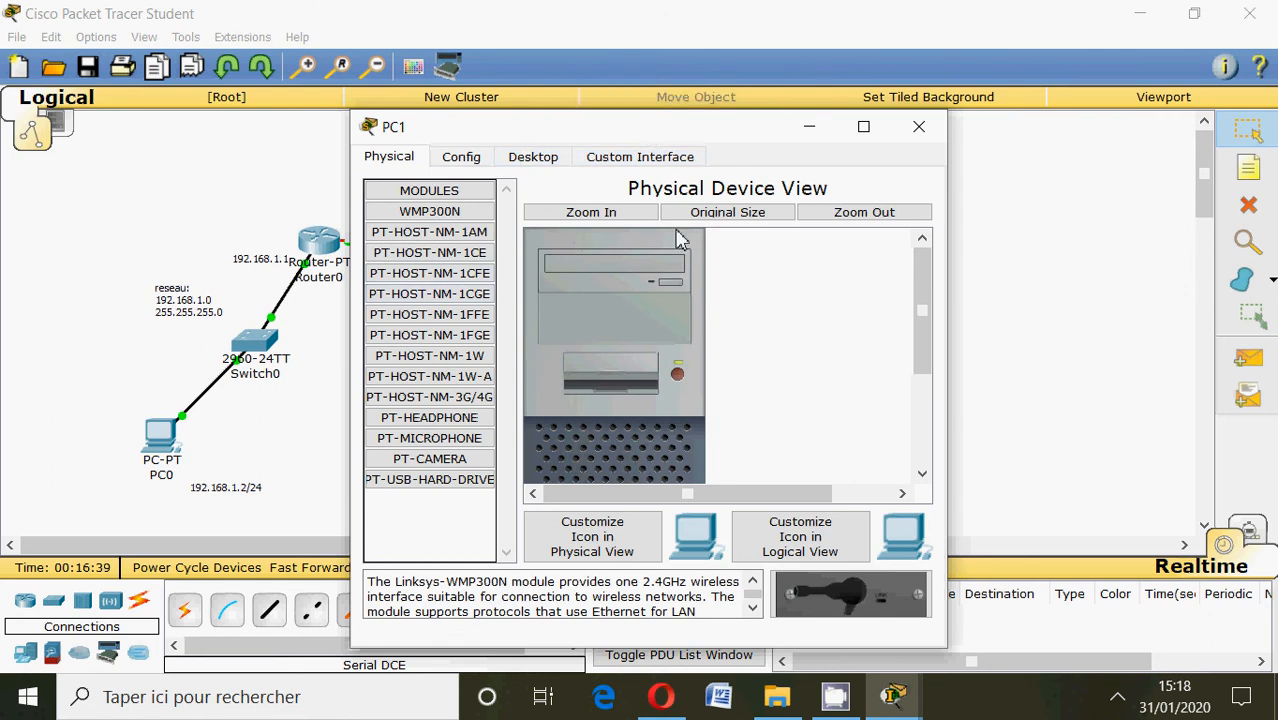
pyautogui.moveTo(640, 136); pyautogui.dragTo(683, 163)
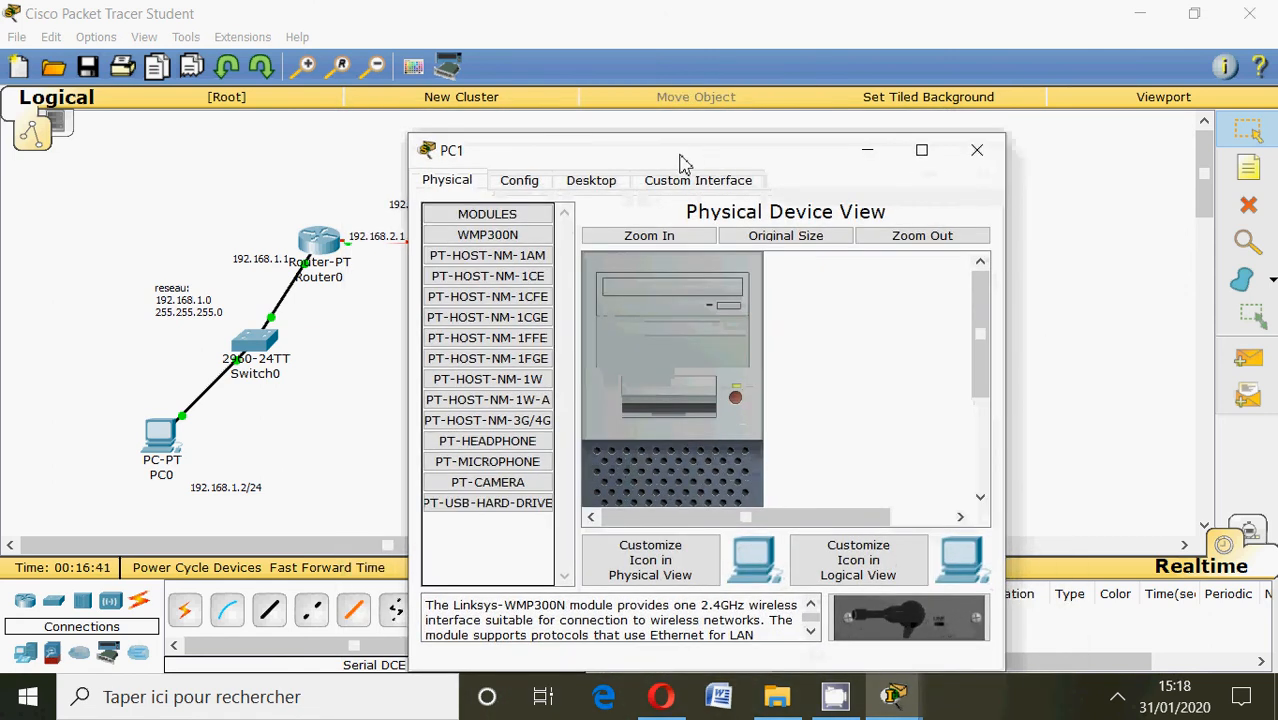
pyautogui.click(598, 181)
pyautogui.click(517, 228)
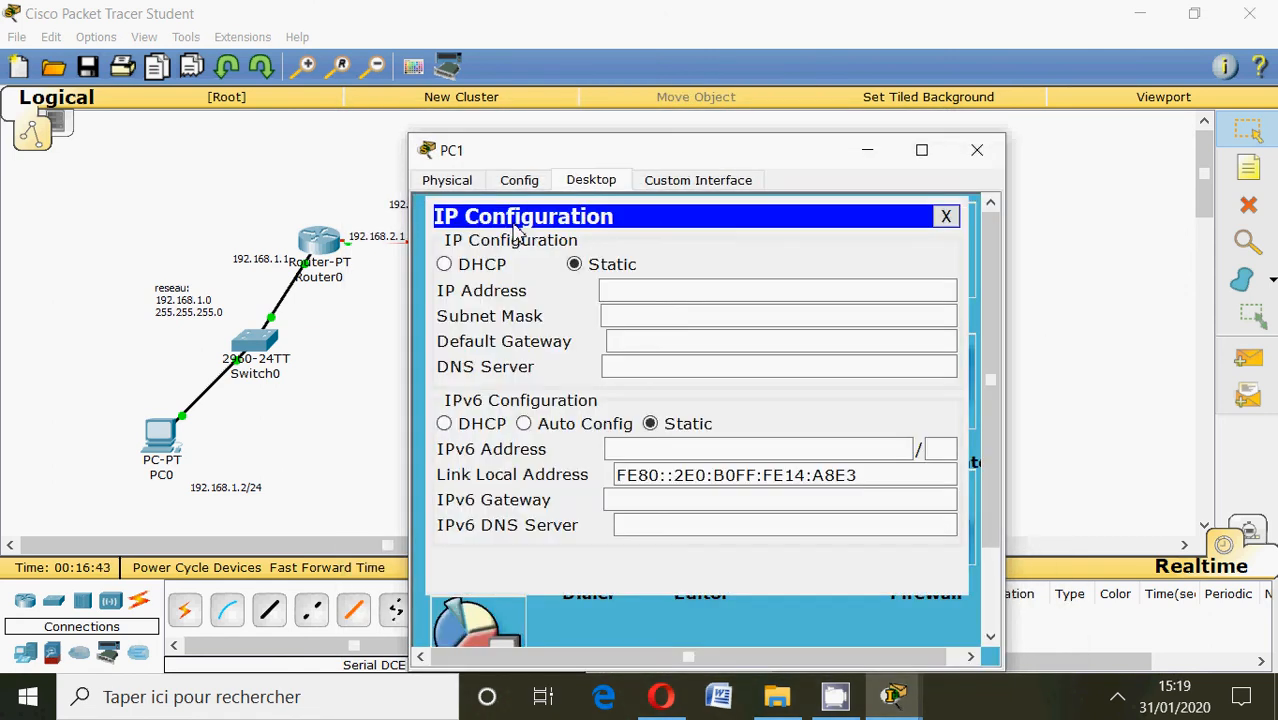
pyautogui.click(605, 291)
pyautogui.write('192')
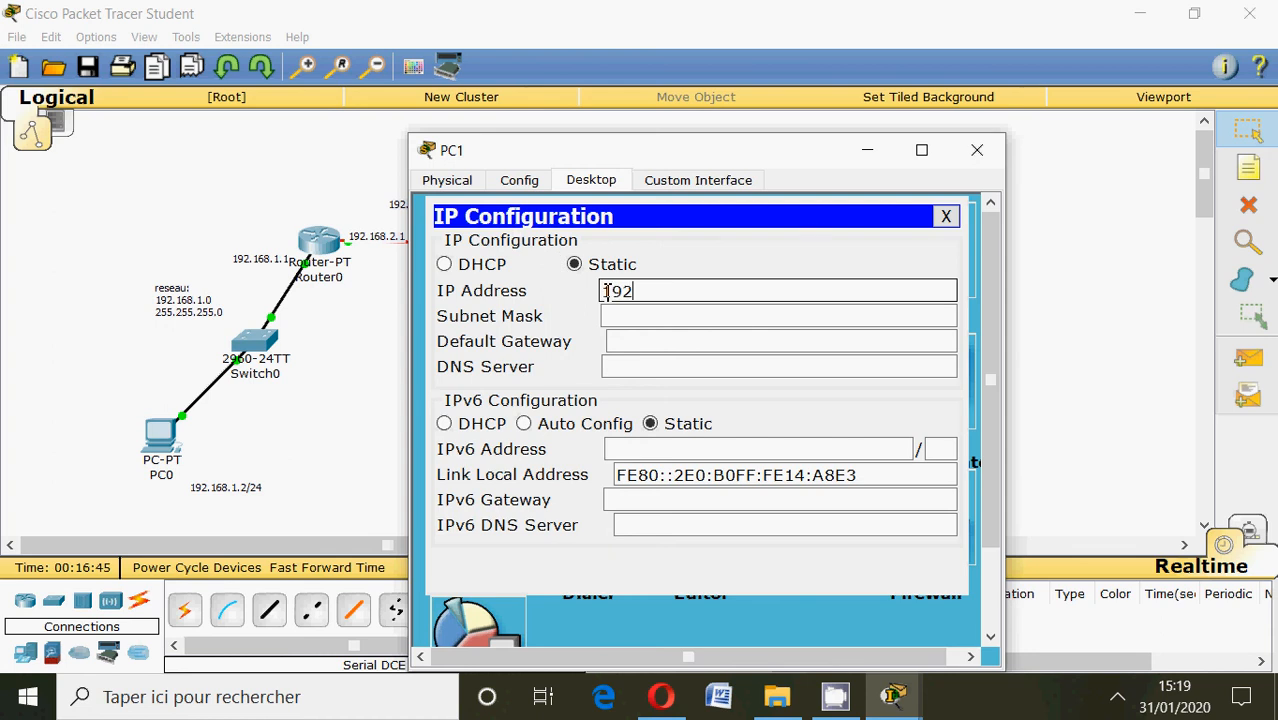
pyautogui.write('.168.2.2')
pyautogui.click(650, 316)
# Set PC1's default gateway to 192.168.2.1 and close its window.
pyautogui.click(653, 344)
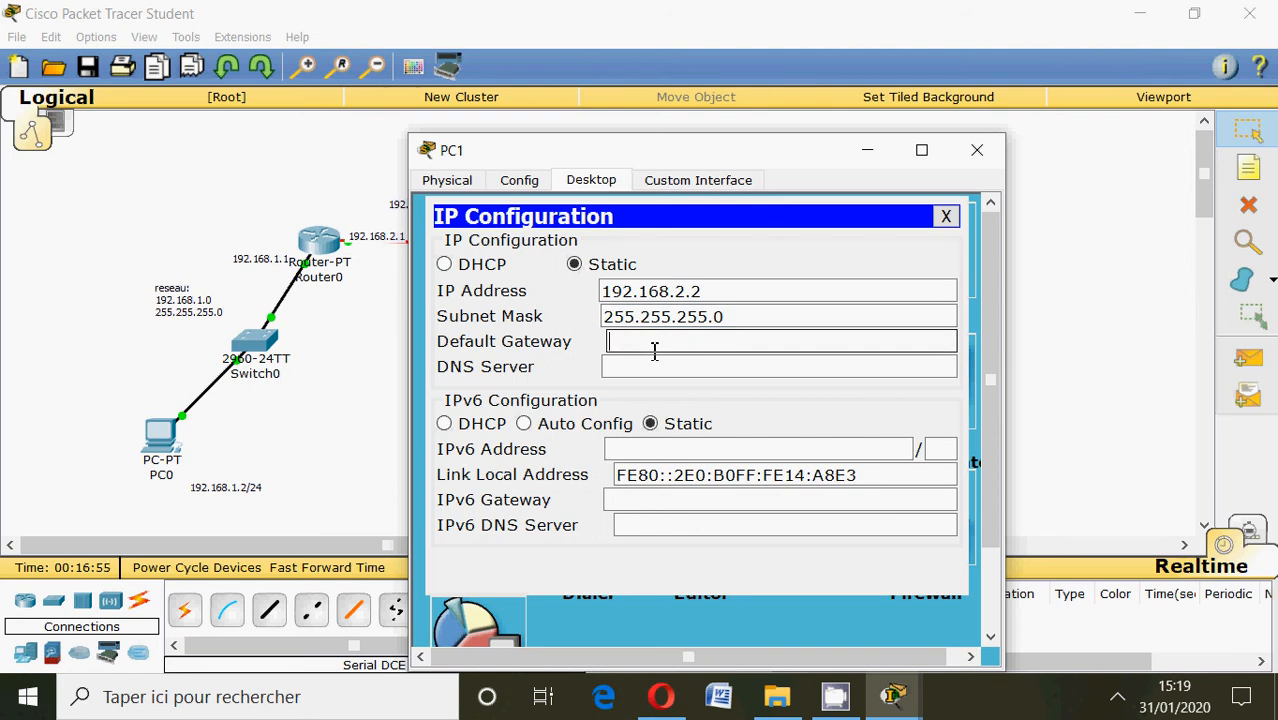
pyautogui.write('192.168.2.1')
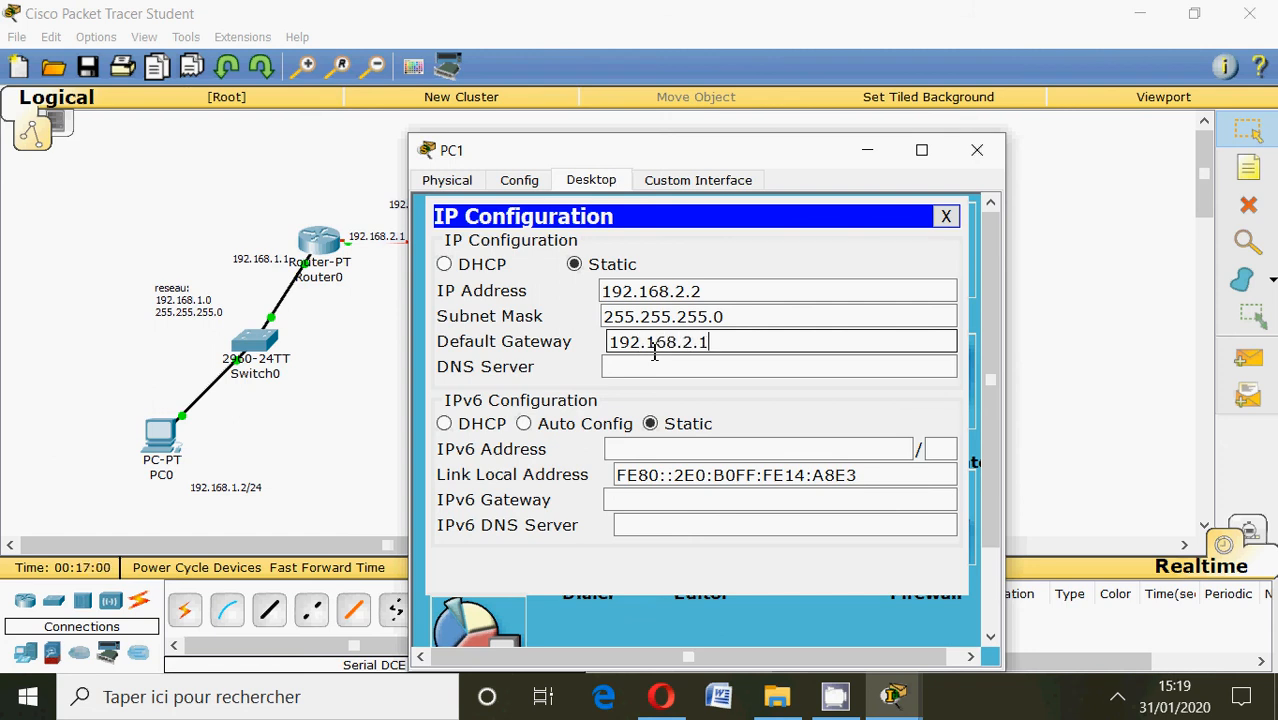
pyautogui.click(977, 150)
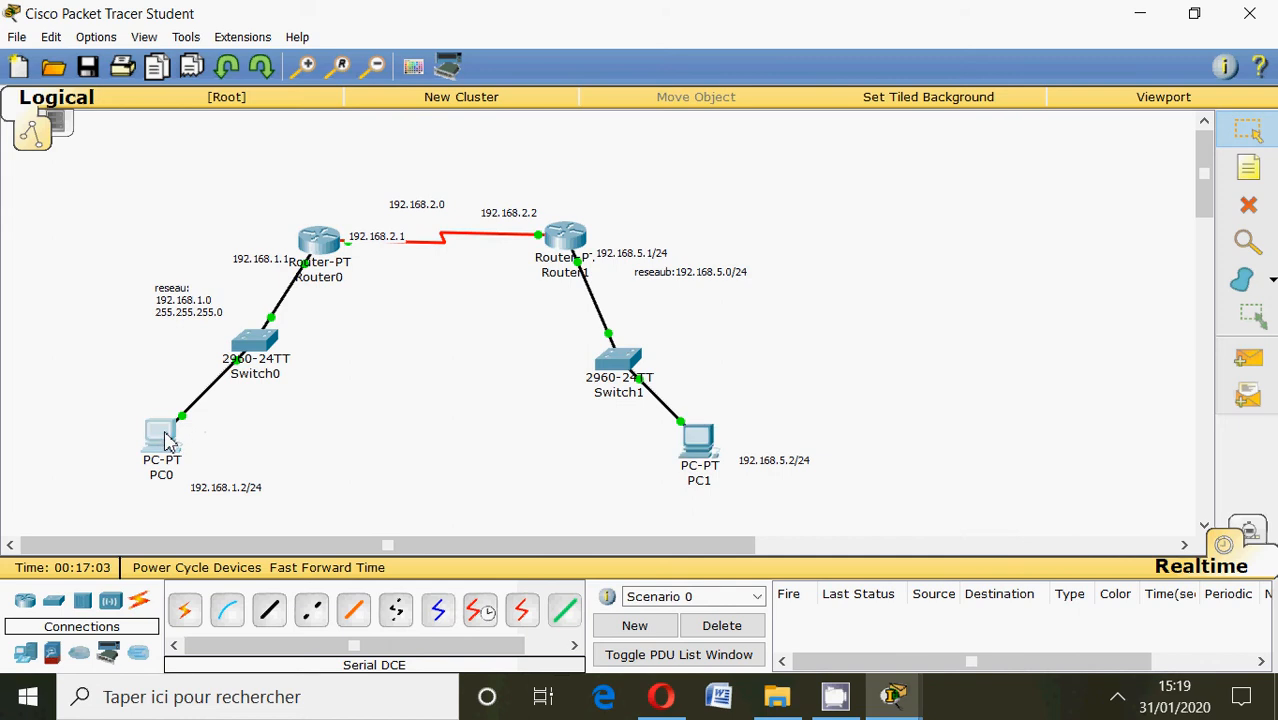
# Open PC0's IP configuration and set the static IP address 192.168.1.2 with subnet mask 255.255.255.0.
pyautogui.click(165, 438)
pyautogui.click(538, 157)
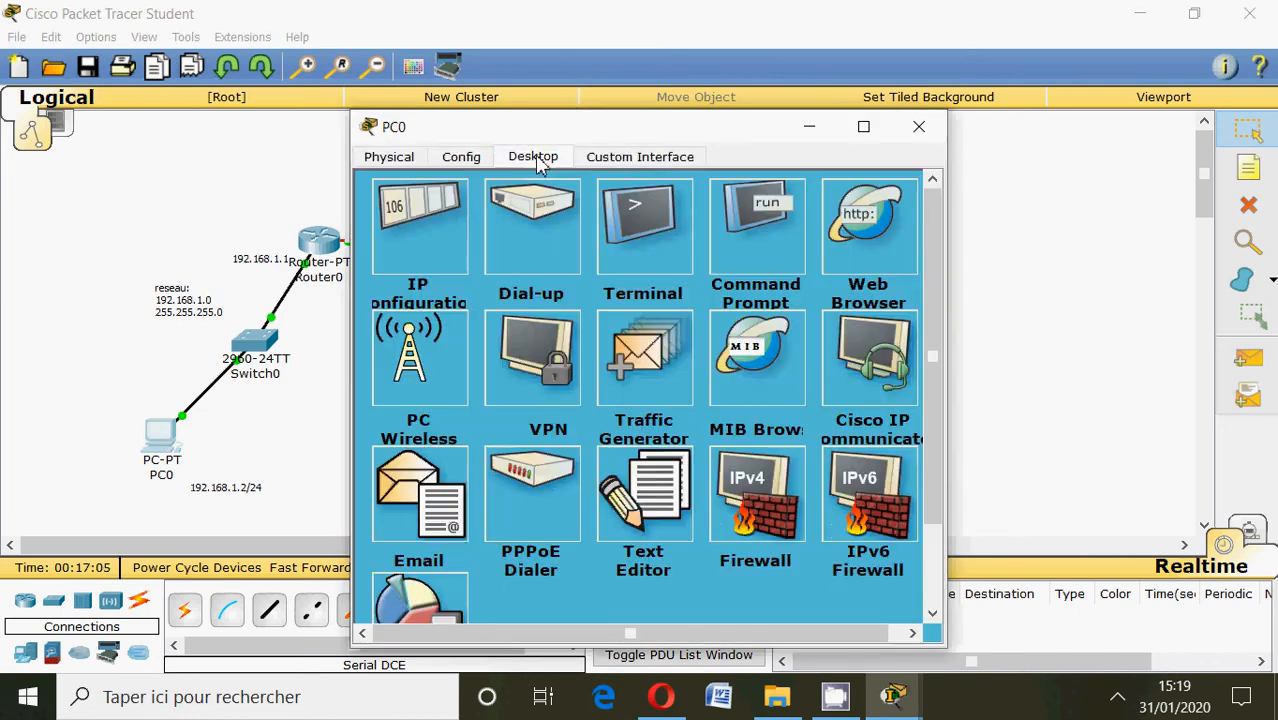
pyautogui.click(440, 225)
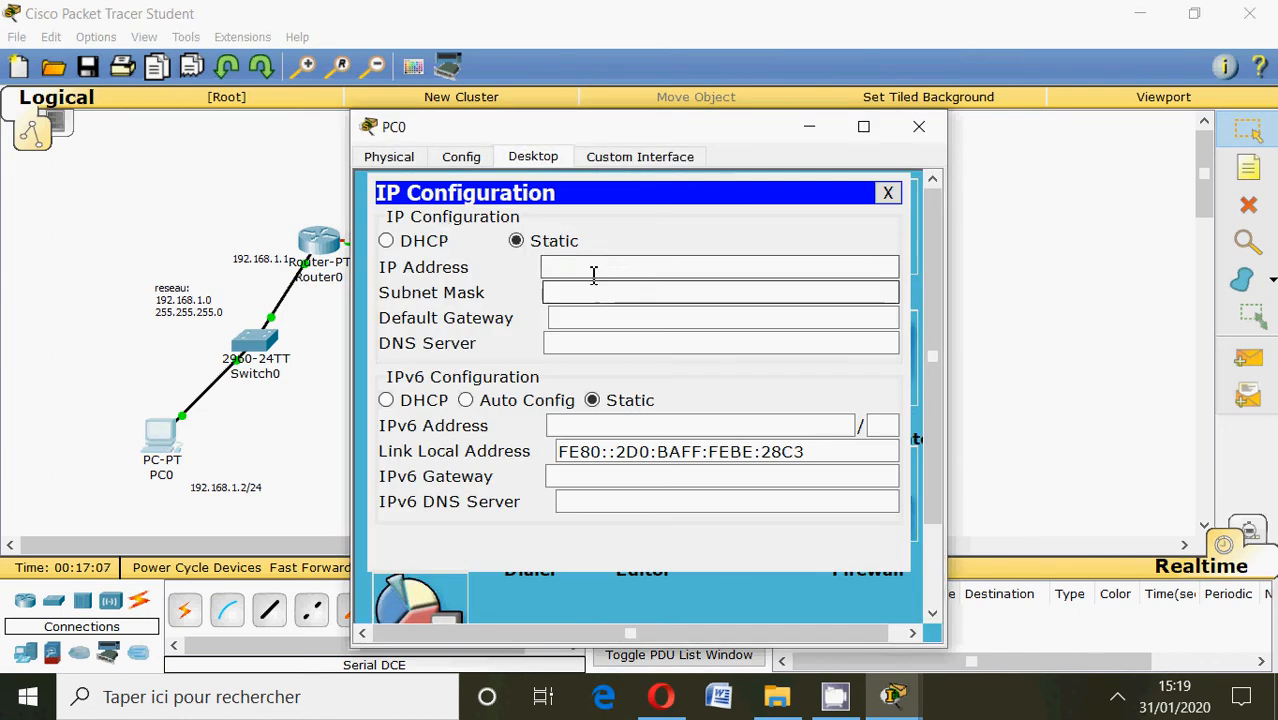
pyautogui.click(593, 270)
pyautogui.write('192.1')
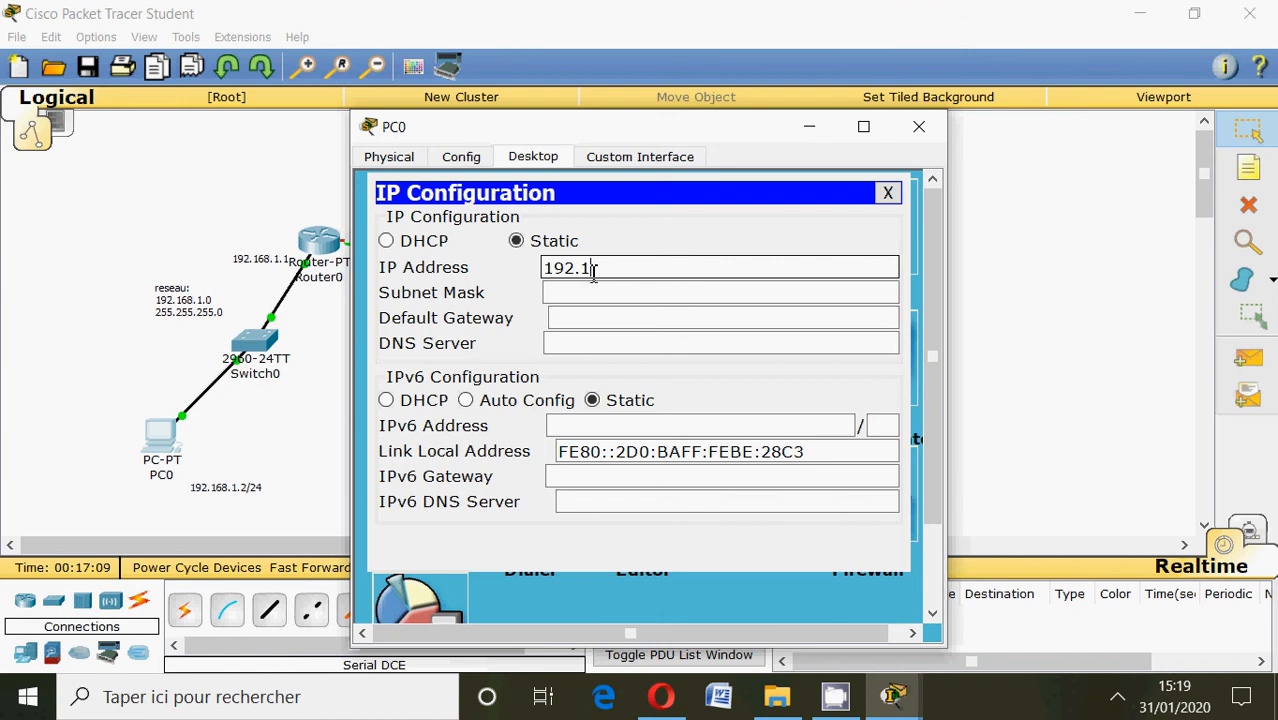
pyautogui.write('68.1.2')
pyautogui.click(591, 291)
# Reuse PC0's IP address to set its default gateway to 192.168.1.1, and close the PC window.
pyautogui.click(664, 270)
pyautogui.moveTo(664, 270); pyautogui.dragTo(513, 280)
pyautogui.hotkey('ctrl', 'c')
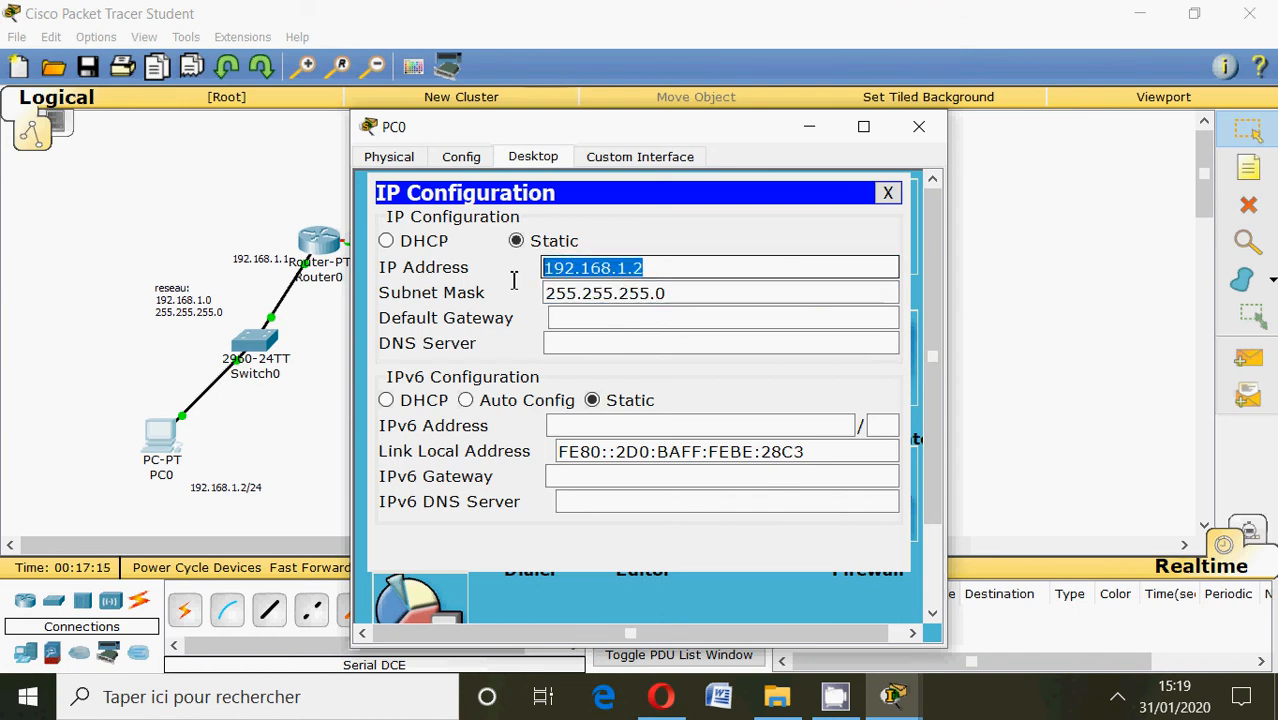
pyautogui.click(551, 318)
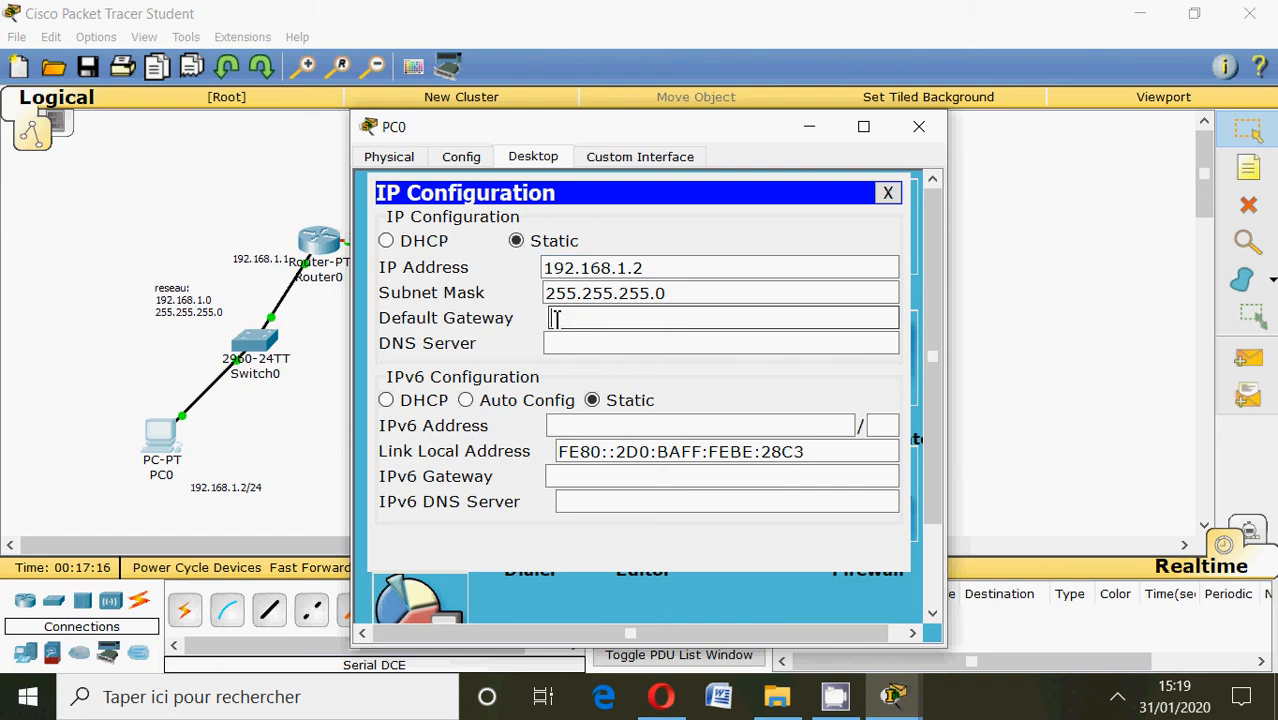
pyautogui.hotkey('ctrl', 'v')
pyautogui.press('BackSpace')
pyautogui.write('1')
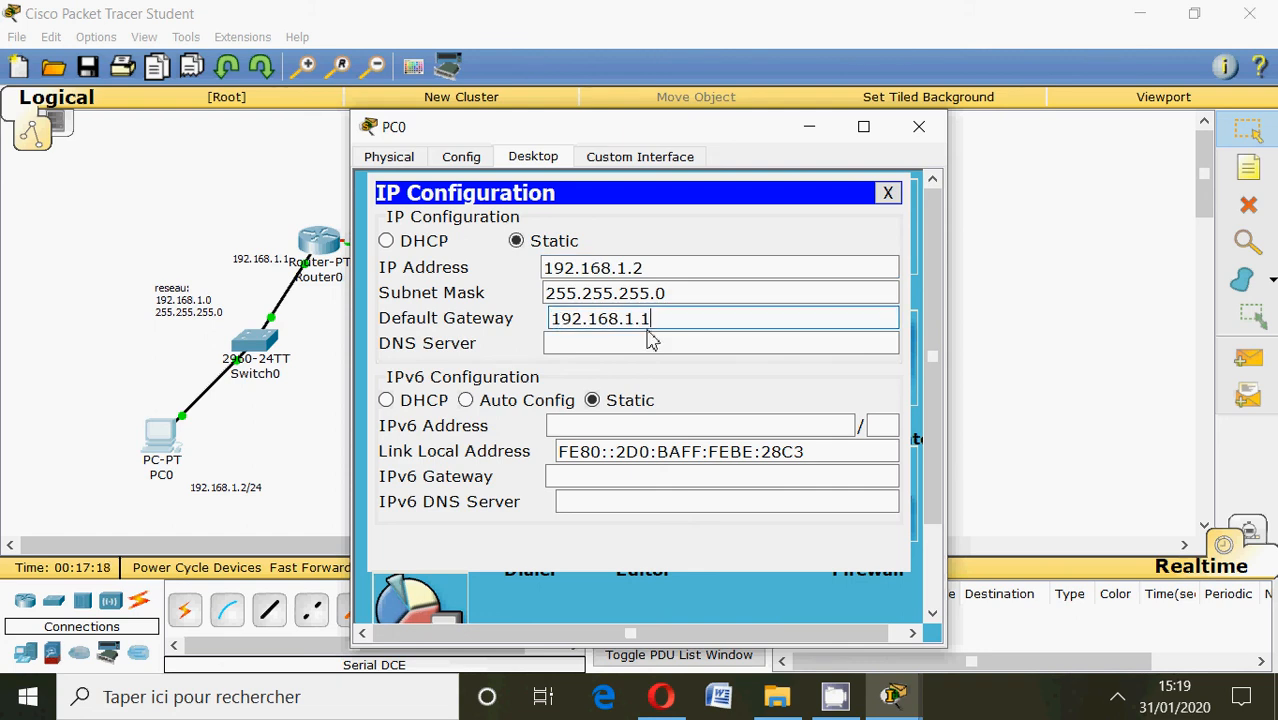
pyautogui.click(919, 126)
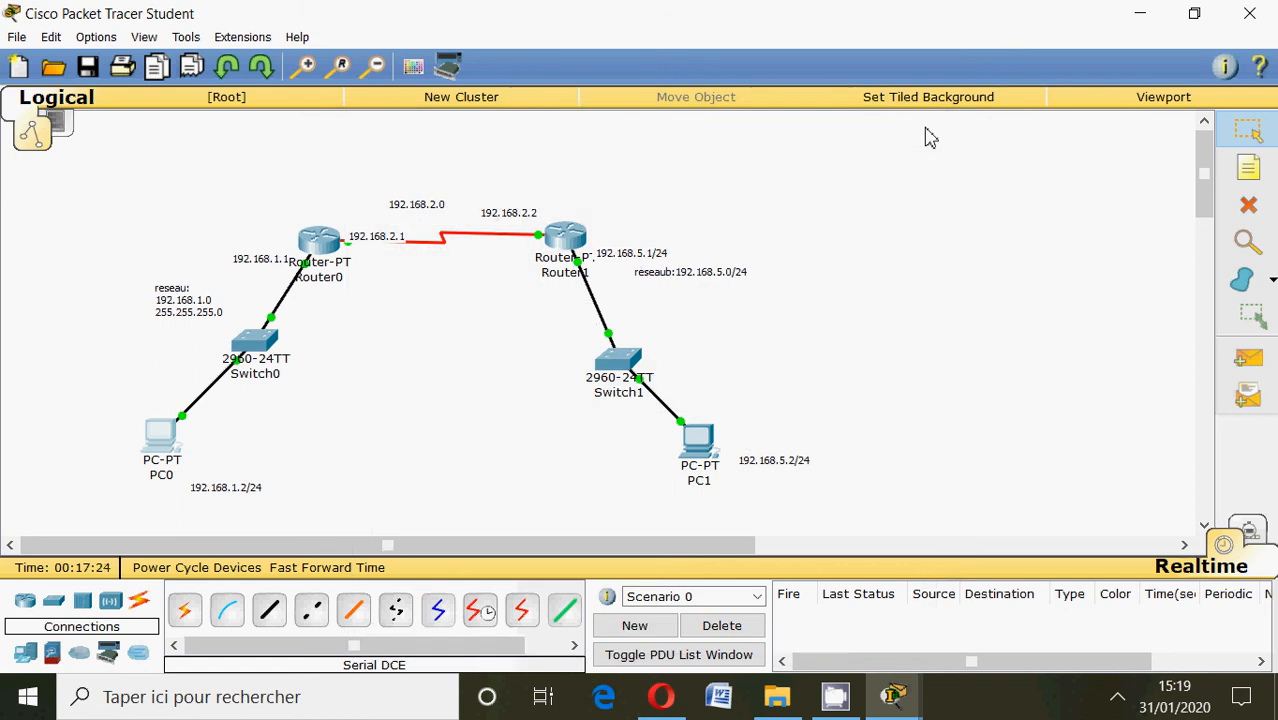
# Ping 192.168.5.1 from PC1's command prompt and minimize the PC window.
pyautogui.click(698, 442)
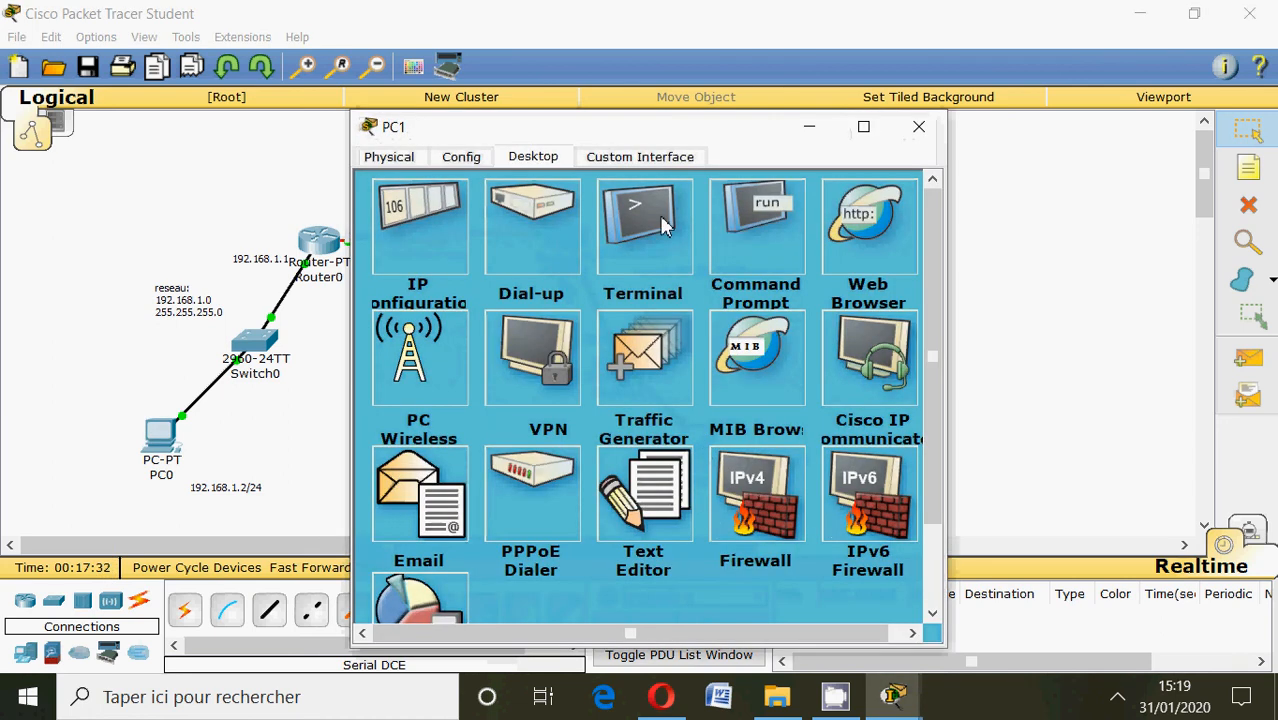
pyautogui.click(766, 230)
pyautogui.write('pin')
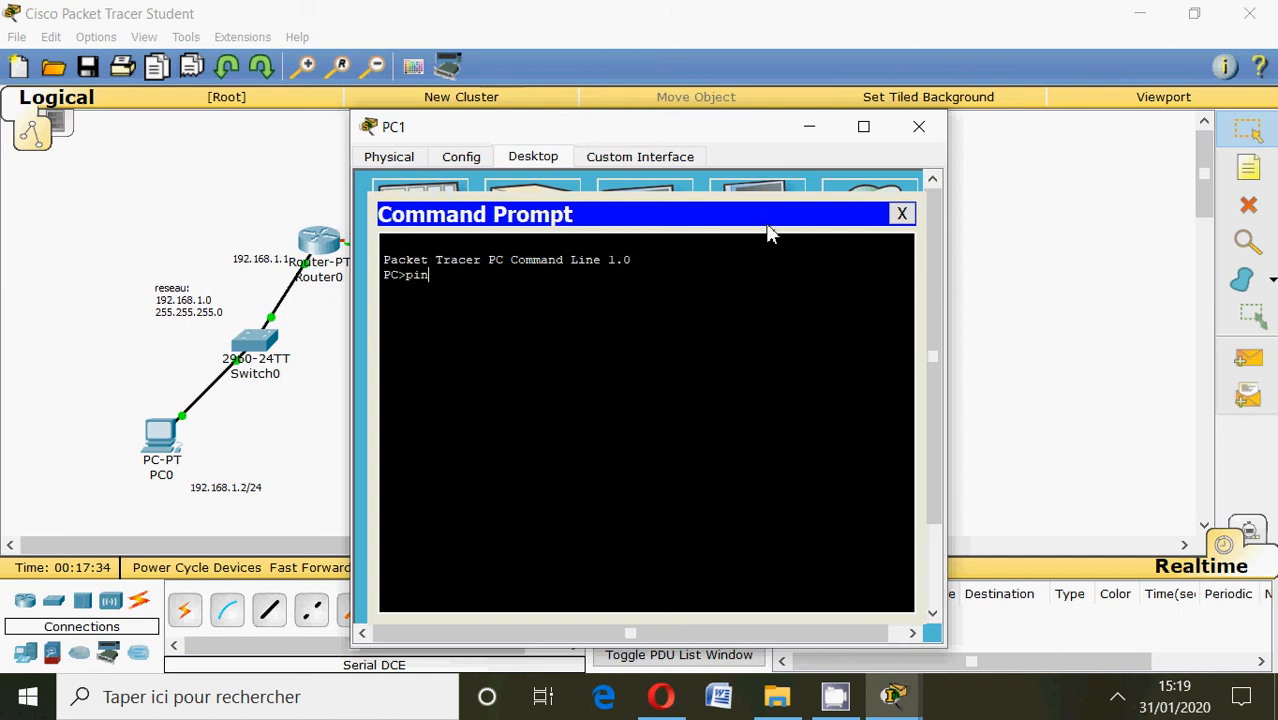
pyautogui.write('f')
pyautogui.press('BackSpace')
pyautogui.write('g 192.16')
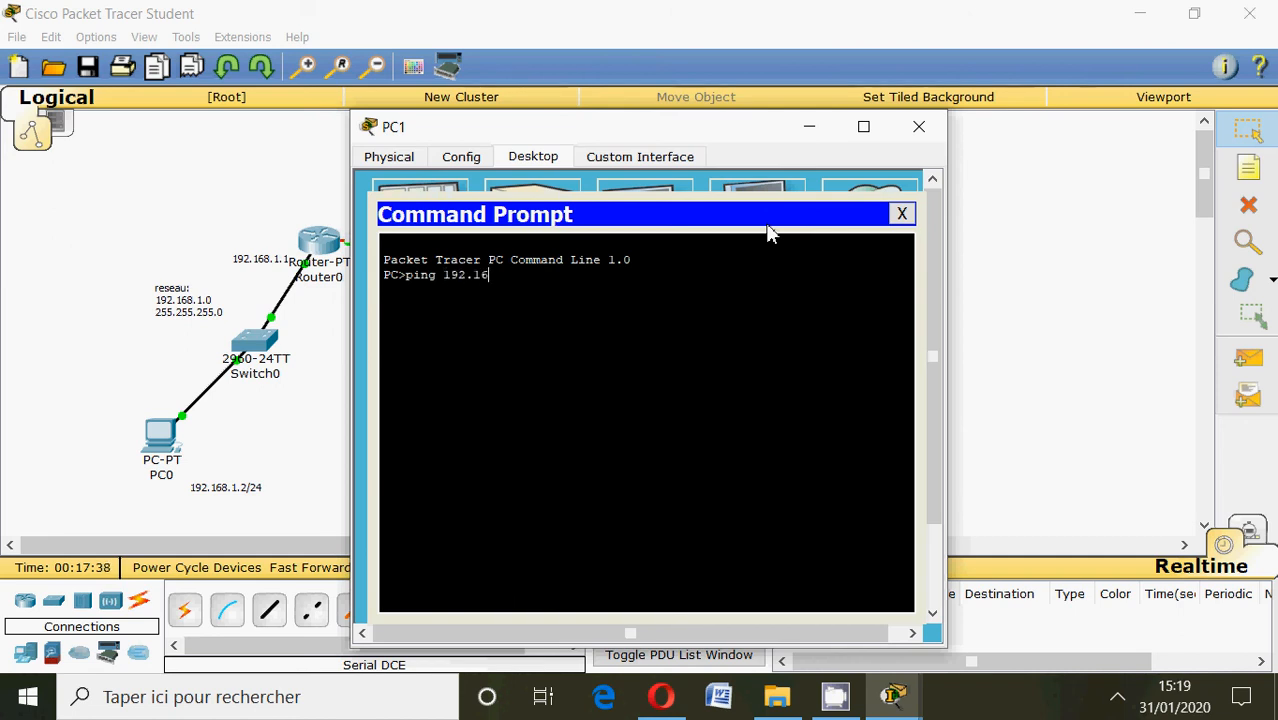
pyautogui.write('8.5.1')
pyautogui.press('Return')
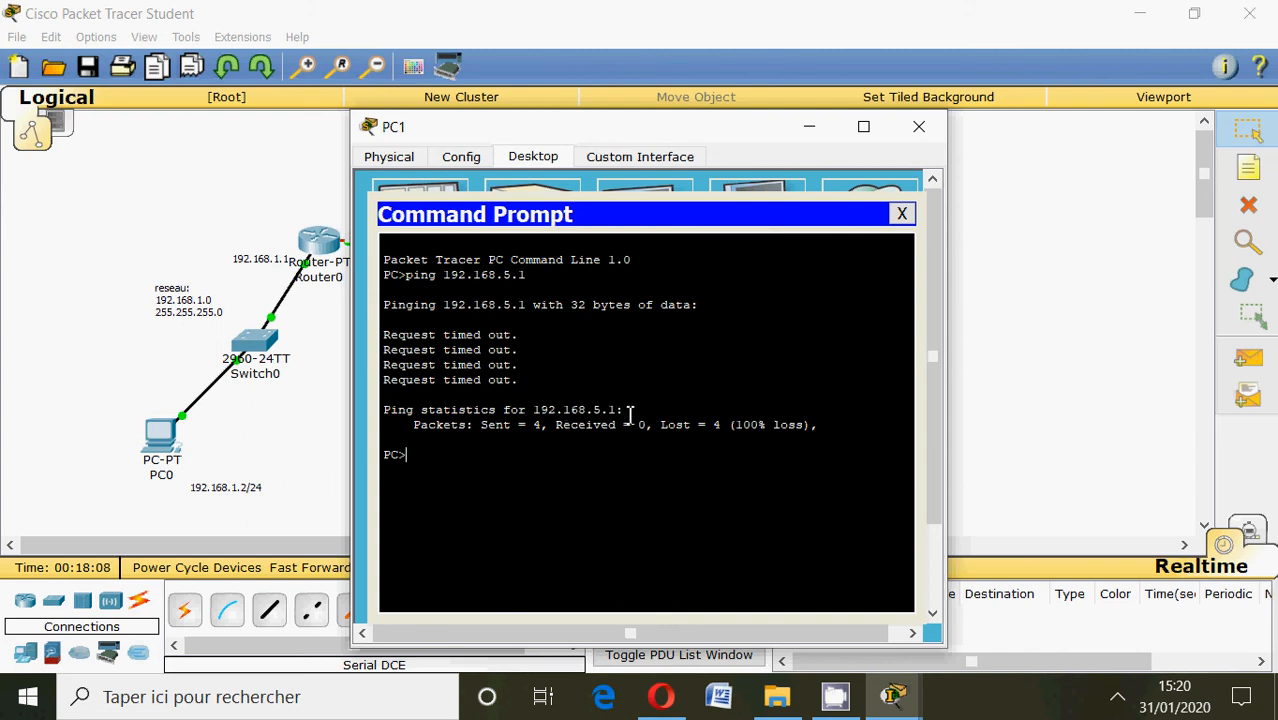
pyautogui.click(809, 127)
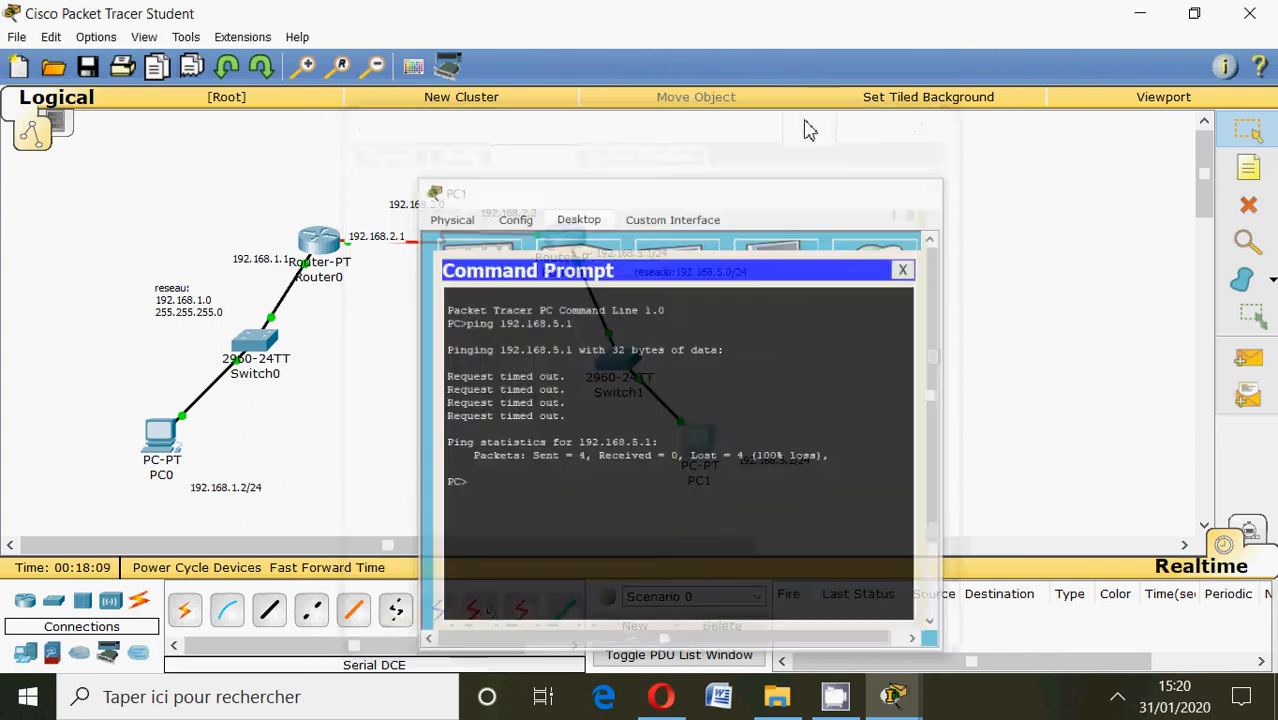
# Restore PC1's command prompt, repeat the ping to 192.168.5.1, and minimize the window again.
pyautogui.moveTo(903, 697)
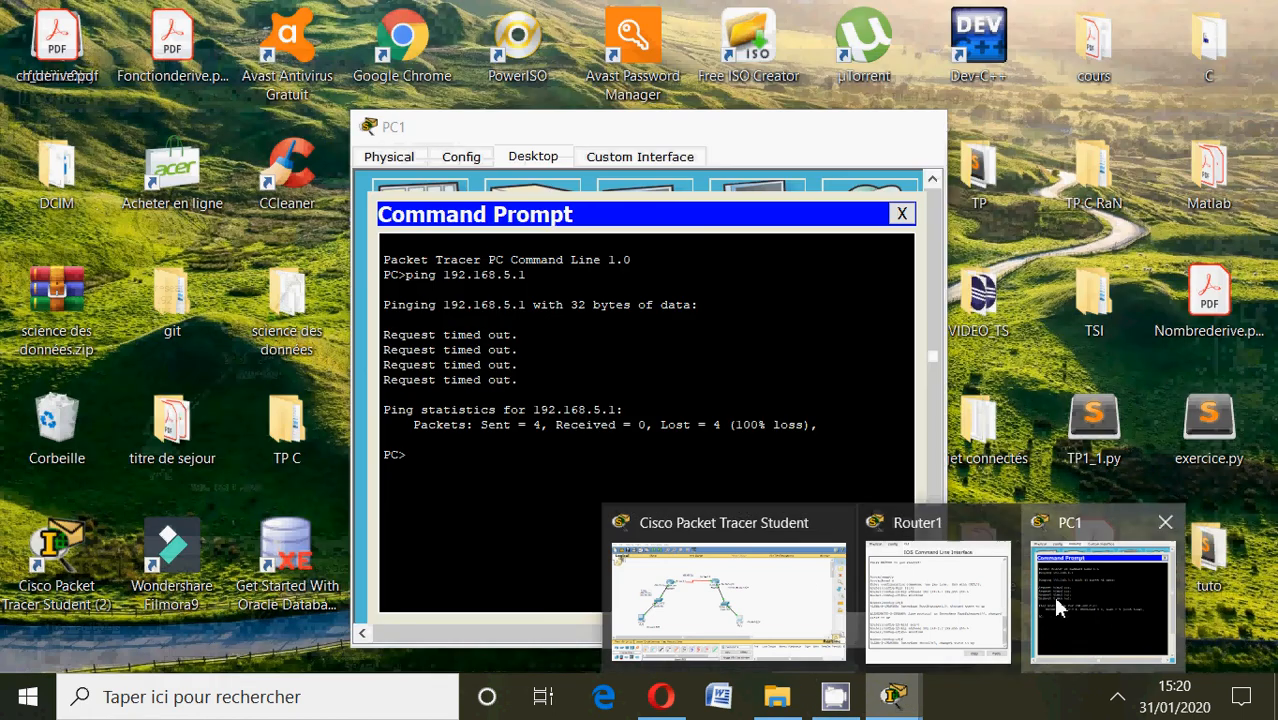
pyautogui.click(1060, 604)
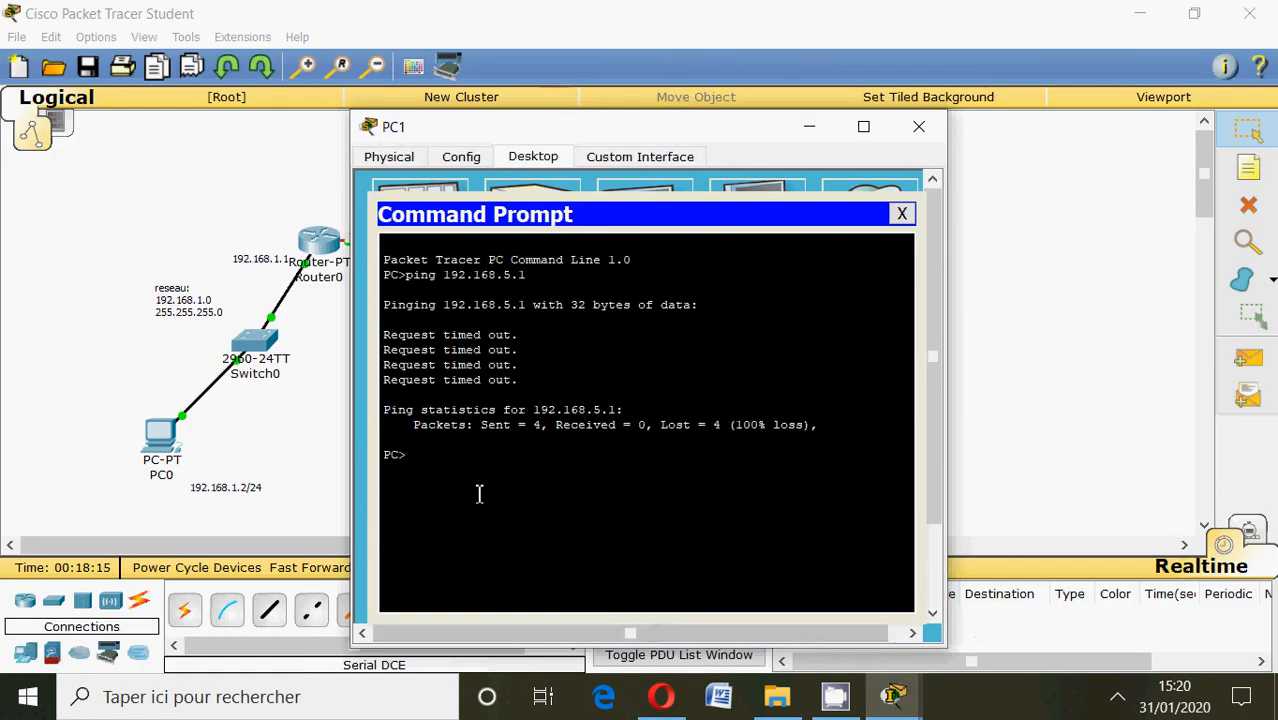
pyautogui.press('Up')
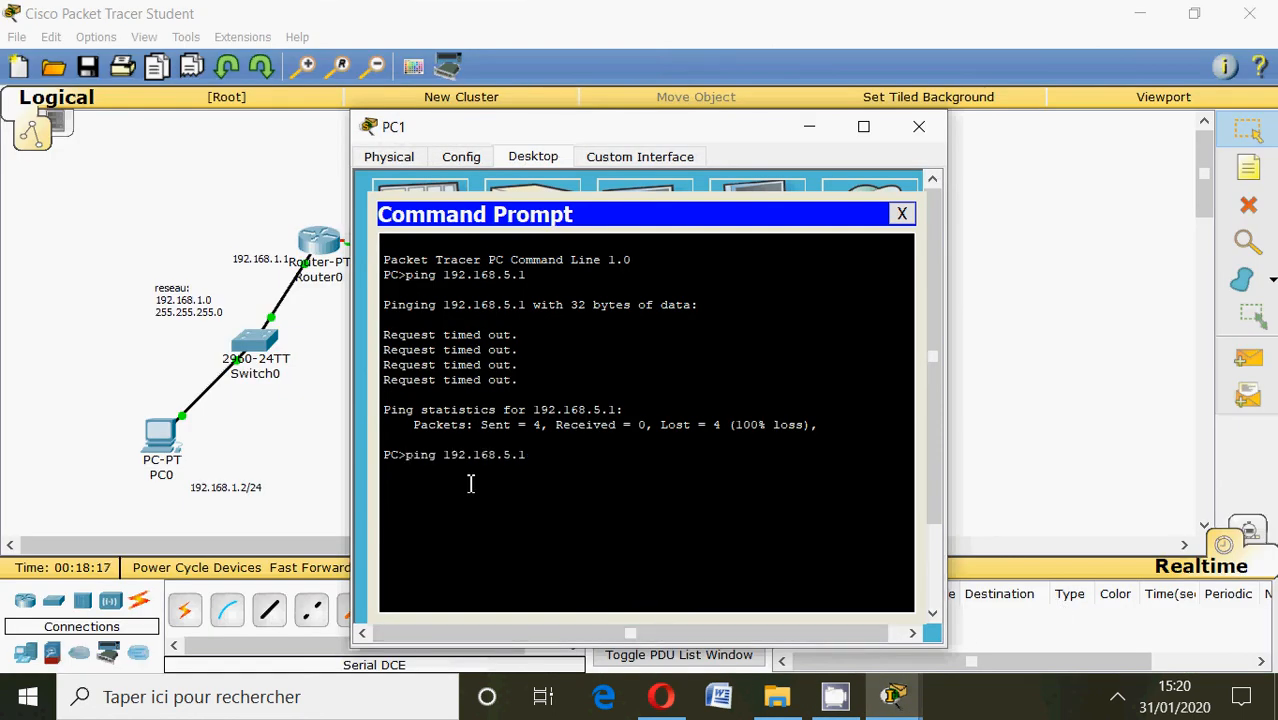
pyautogui.press('Return')
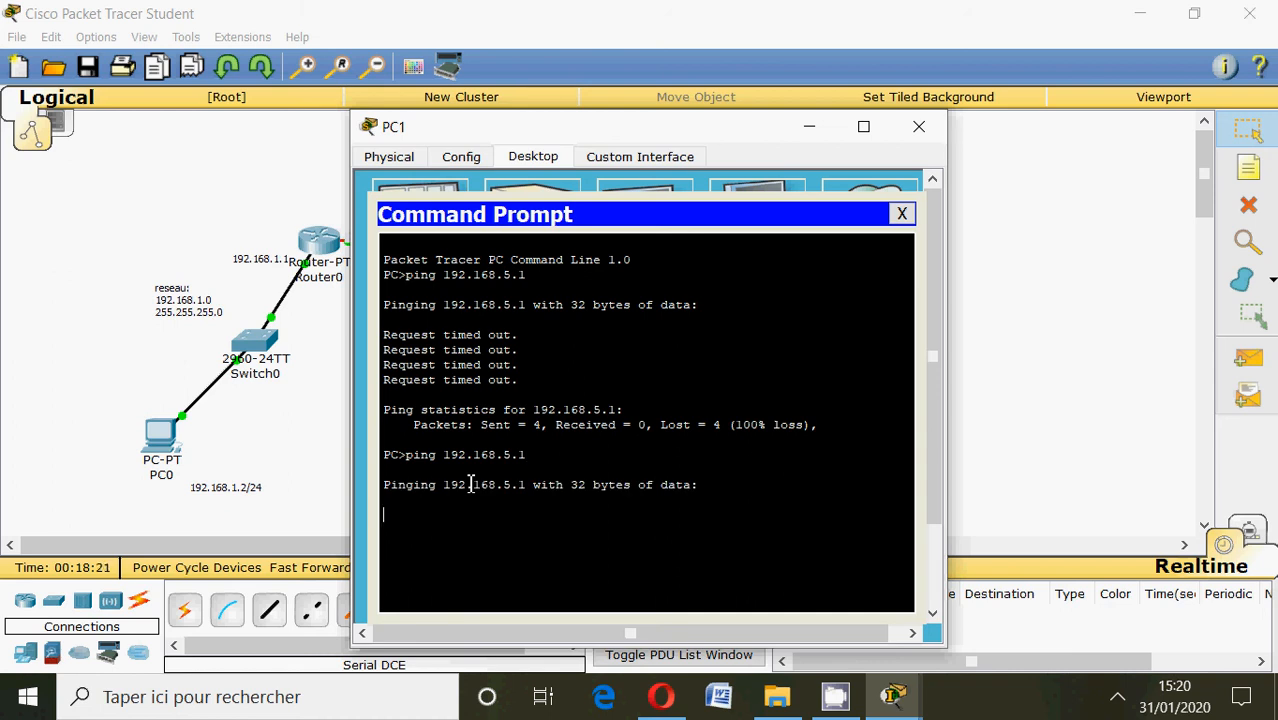
pyautogui.click(806, 130)
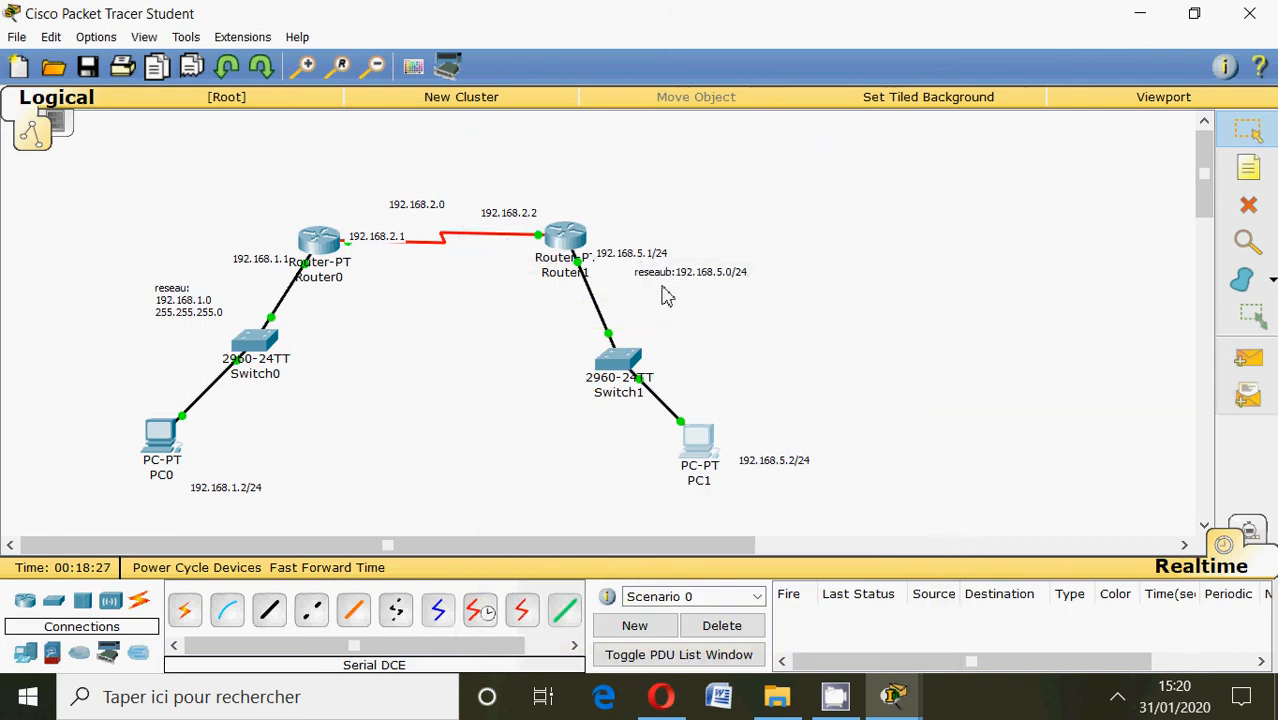
# Close PC1's command prompt, open its IP configuration and set the static IP address to 192.168.5.2.
pyautogui.click(702, 436)
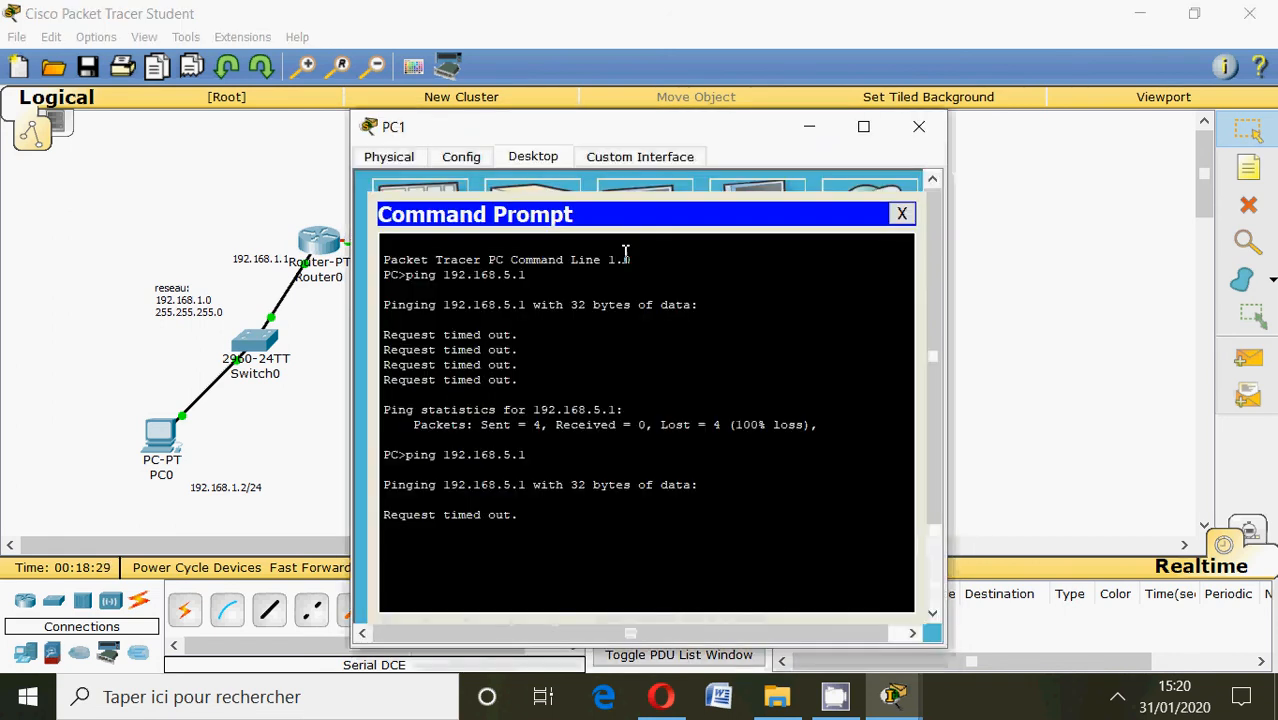
pyautogui.click(906, 216)
pyautogui.click(395, 243)
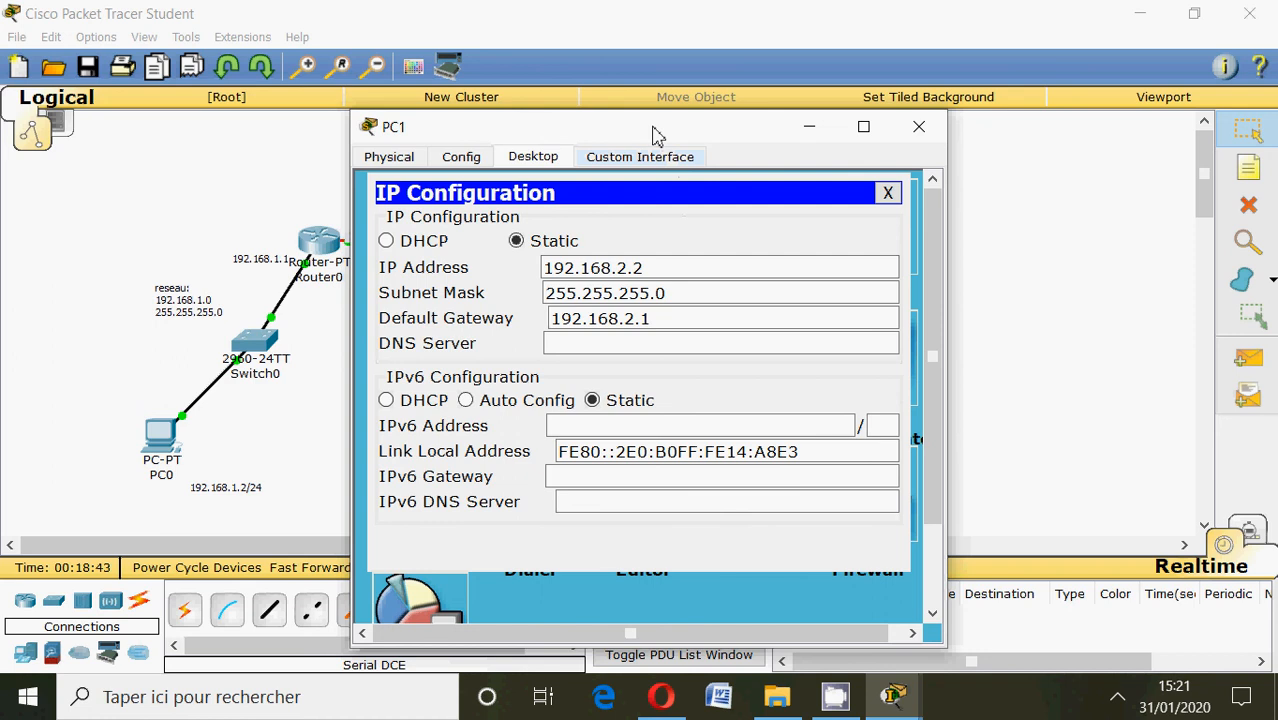
pyautogui.moveTo(653, 134); pyautogui.dragTo(756, 177)
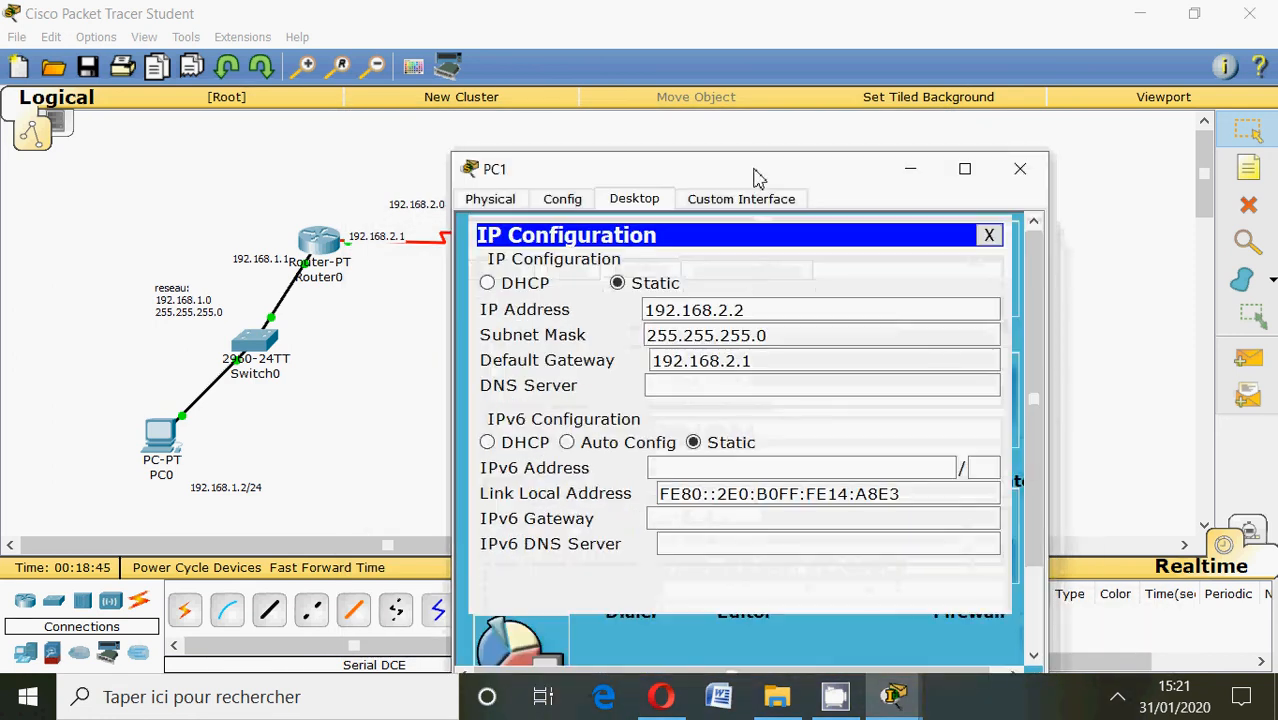
pyautogui.click(728, 310)
pyautogui.press('BackSpace')
pyautogui.write('5')
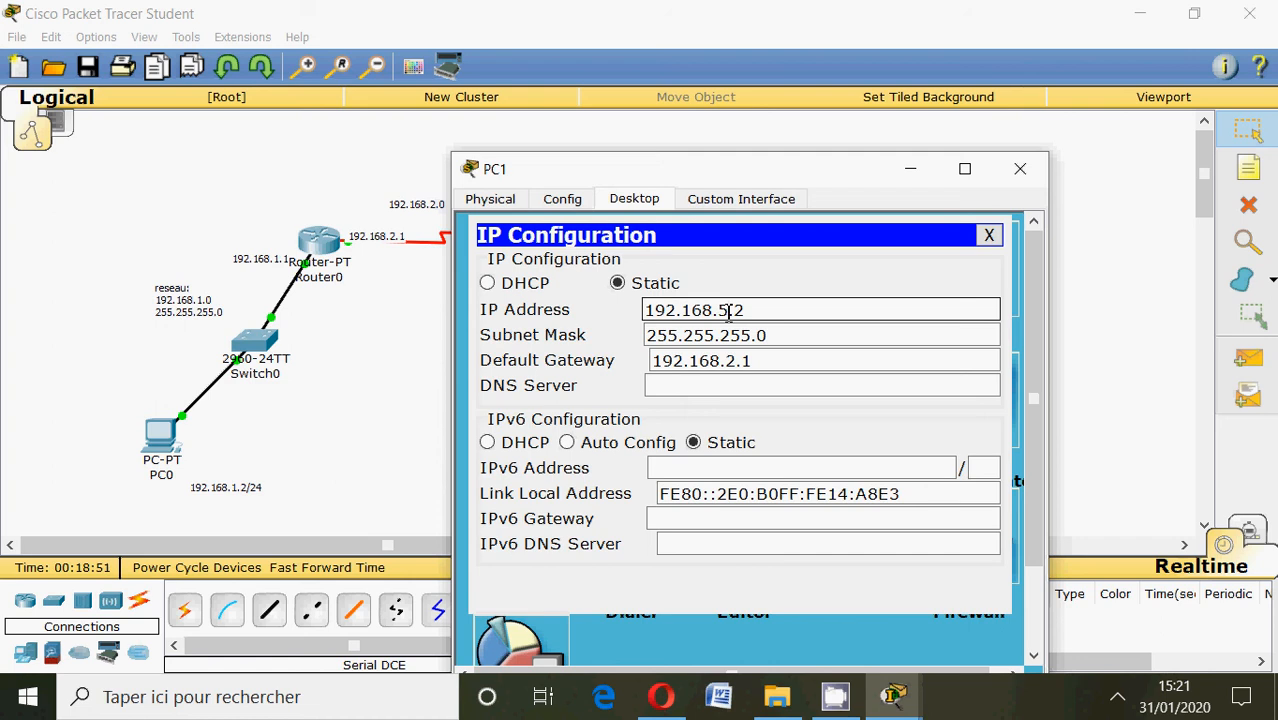
# Set PC1's default gateway to 192.168.5.1 and close the PC window.
pyautogui.moveTo(796, 180); pyautogui.dragTo(842, 419)
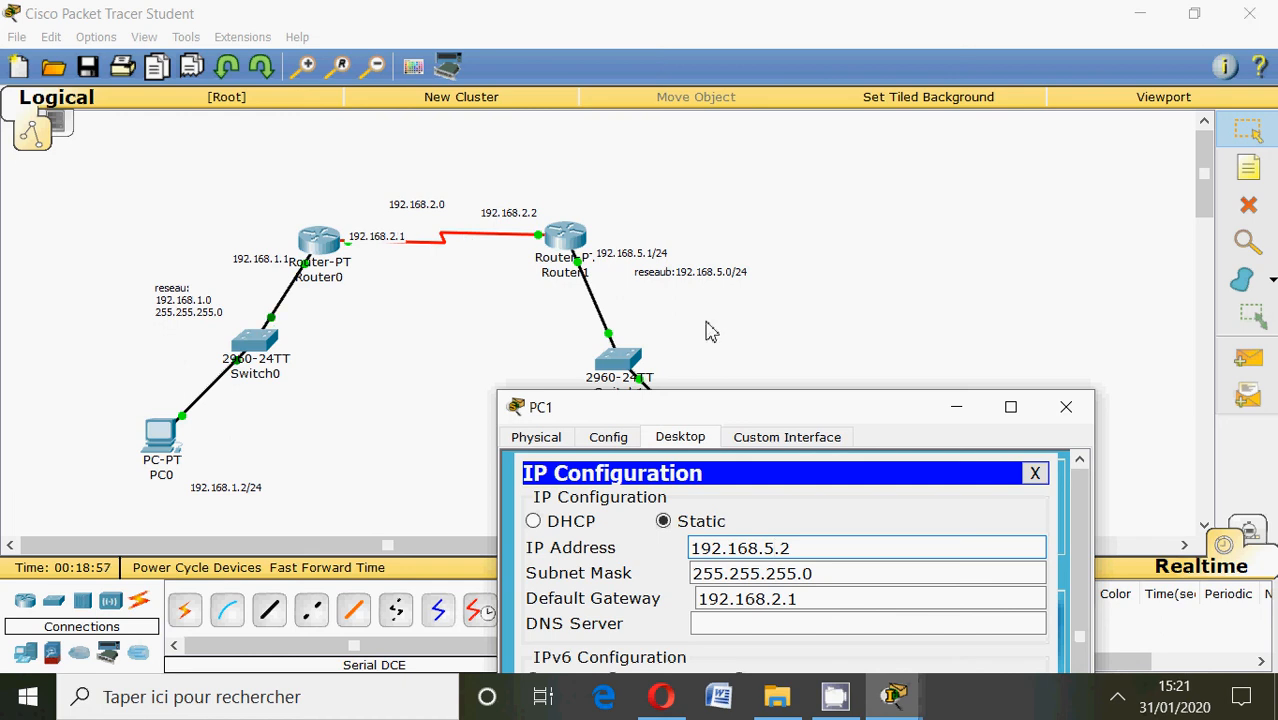
pyautogui.moveTo(688, 405); pyautogui.dragTo(670, 134)
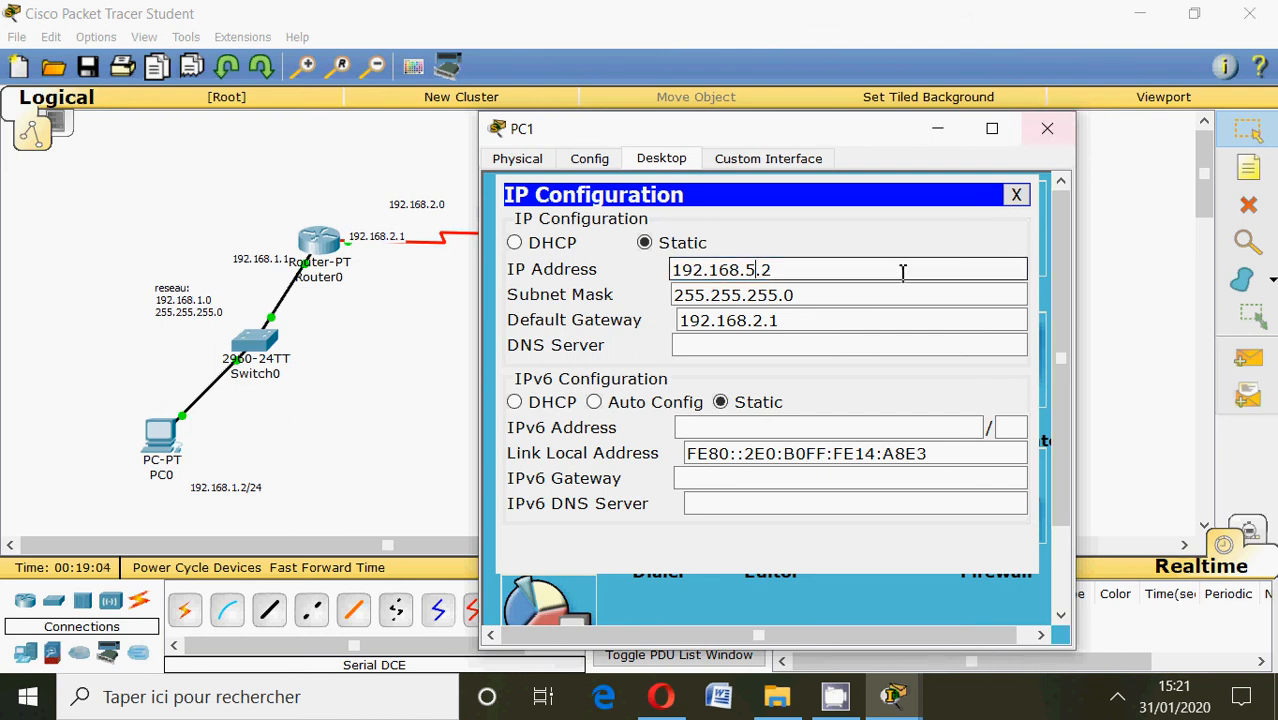
pyautogui.click(768, 322)
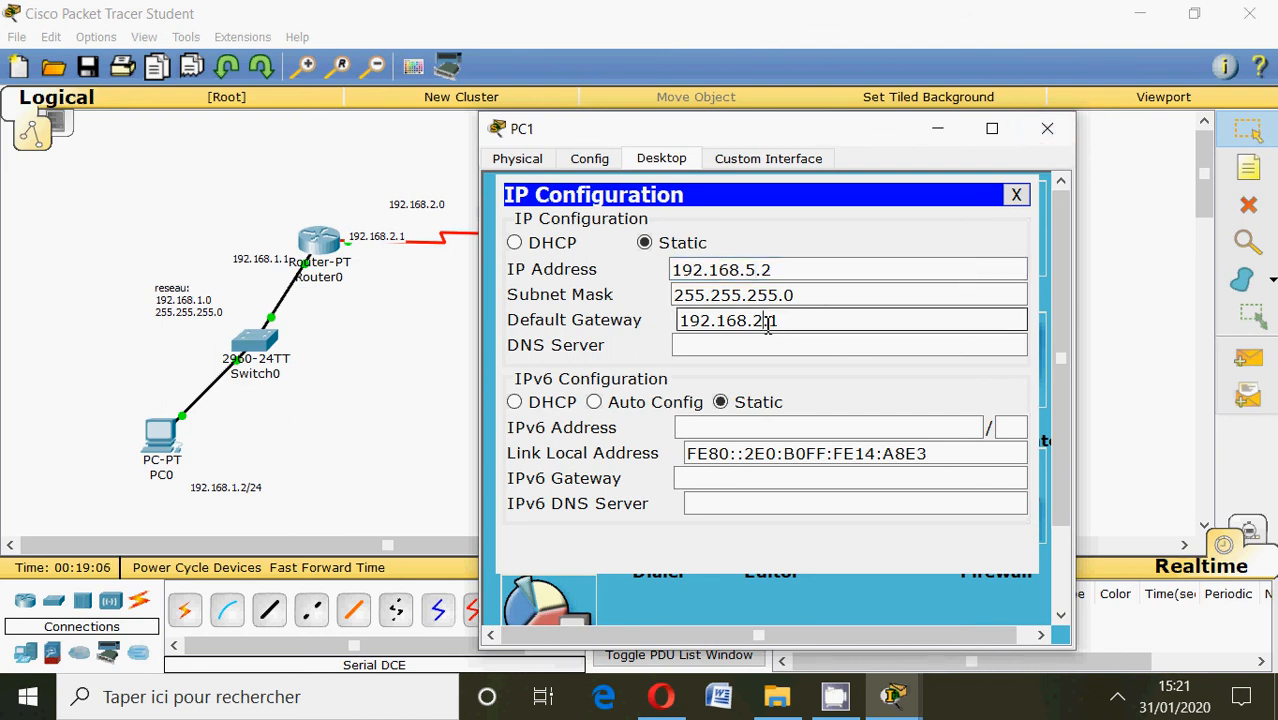
pyautogui.press('BackSpace')
pyautogui.write('5')
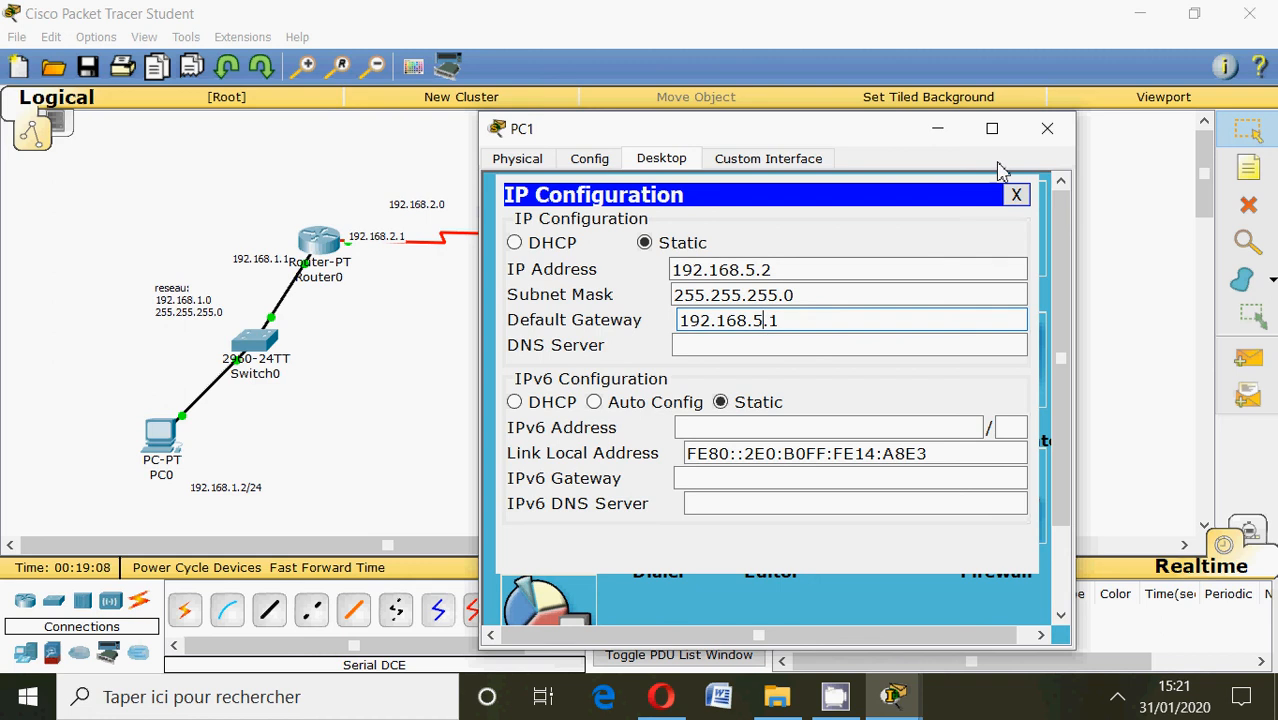
pyautogui.click(1045, 129)
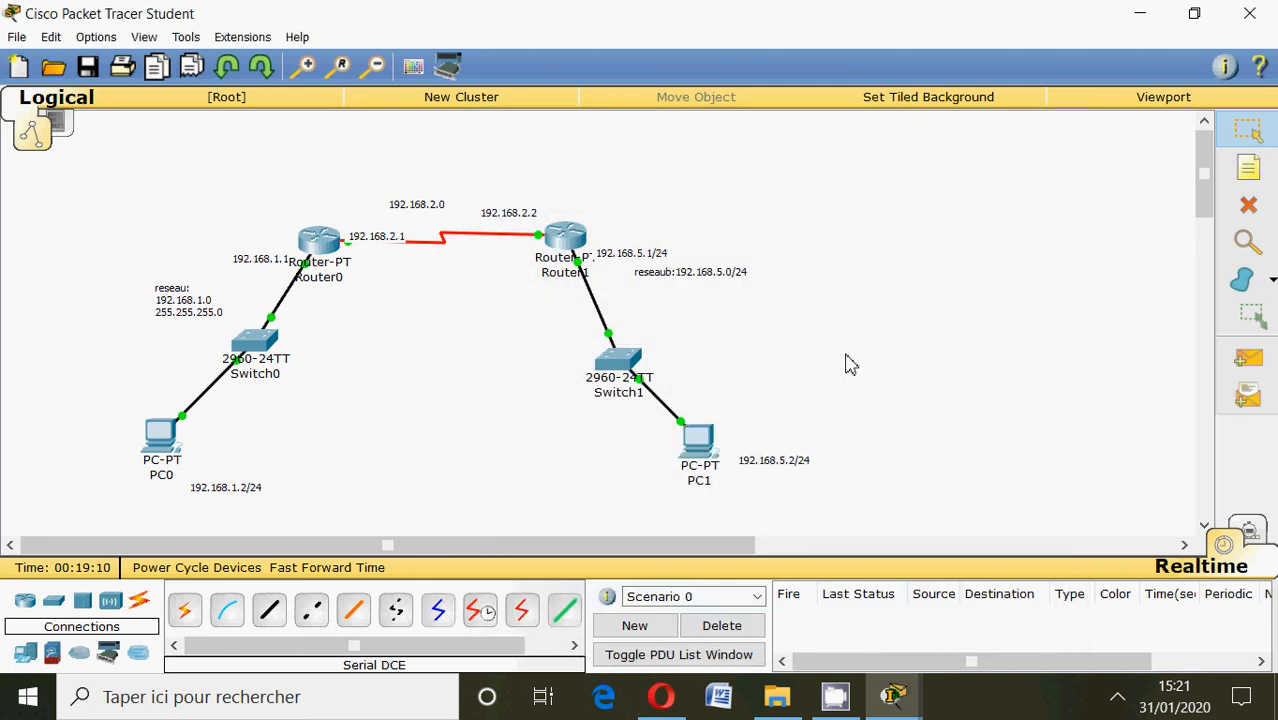
# Review the interface commands entered in Router1's command line and close the router window.
pyautogui.click(570, 252)
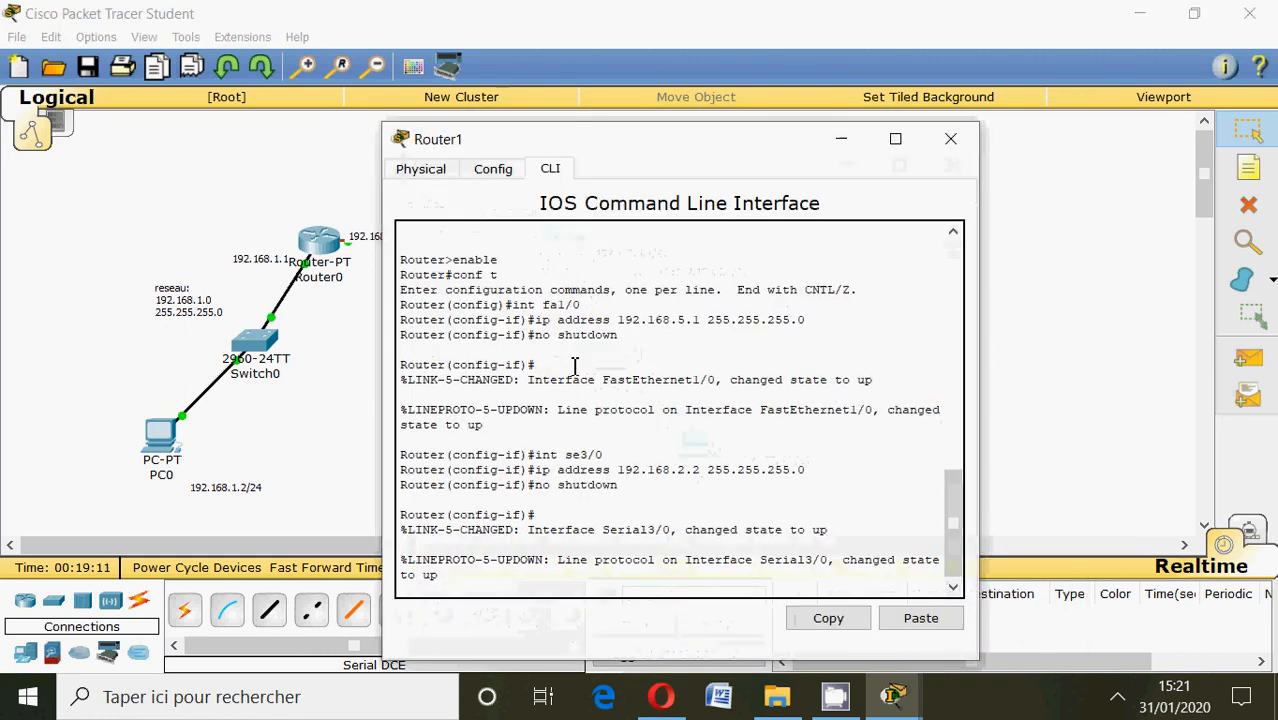
pyautogui.click(499, 587)
pyautogui.click(950, 140)
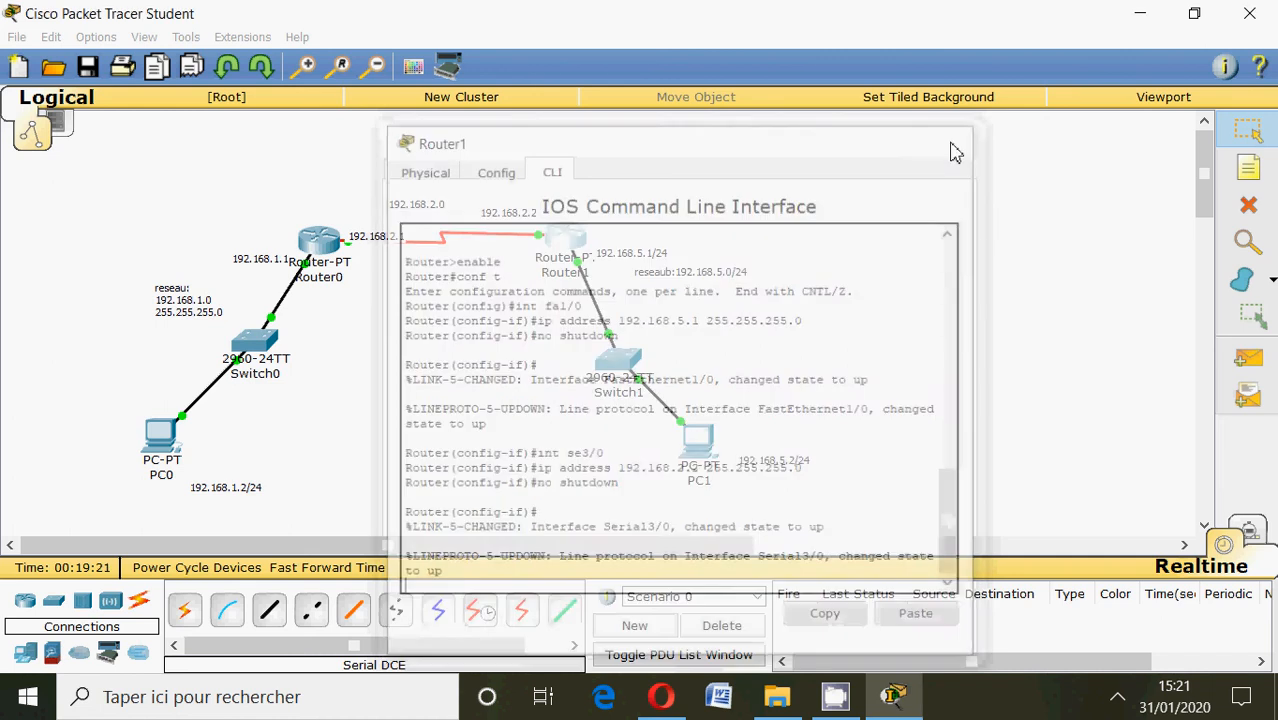
# Repeat the ping to 192.168.5.1 from PC1's command prompt and close the PC window.
pyautogui.click(700, 437)
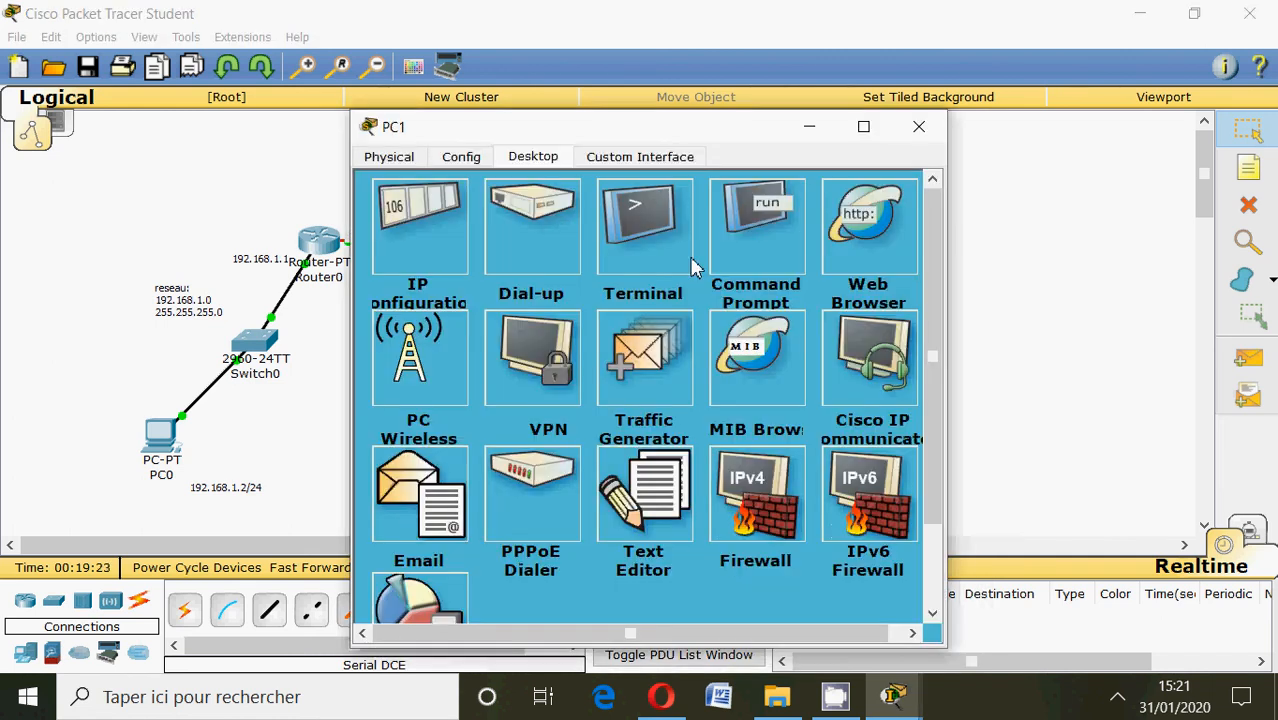
pyautogui.click(722, 232)
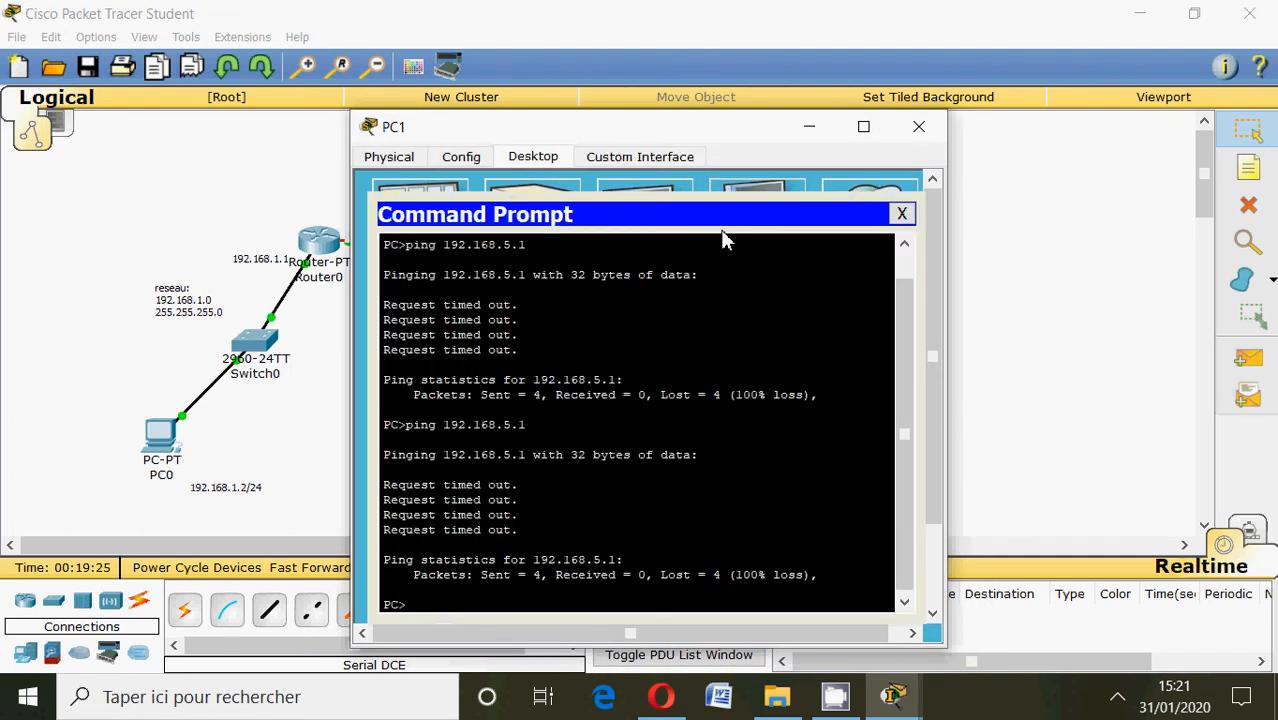
pyautogui.press('Up')
pyautogui.press('Return')
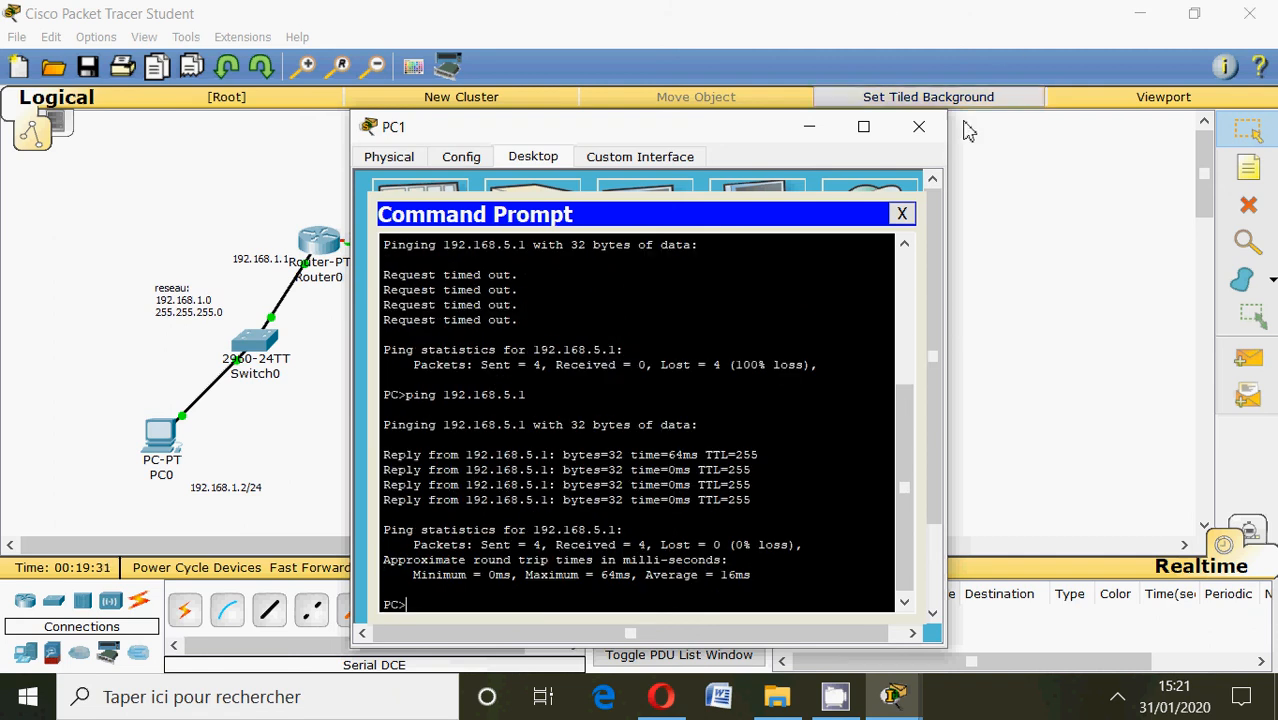
pyautogui.click(919, 126)
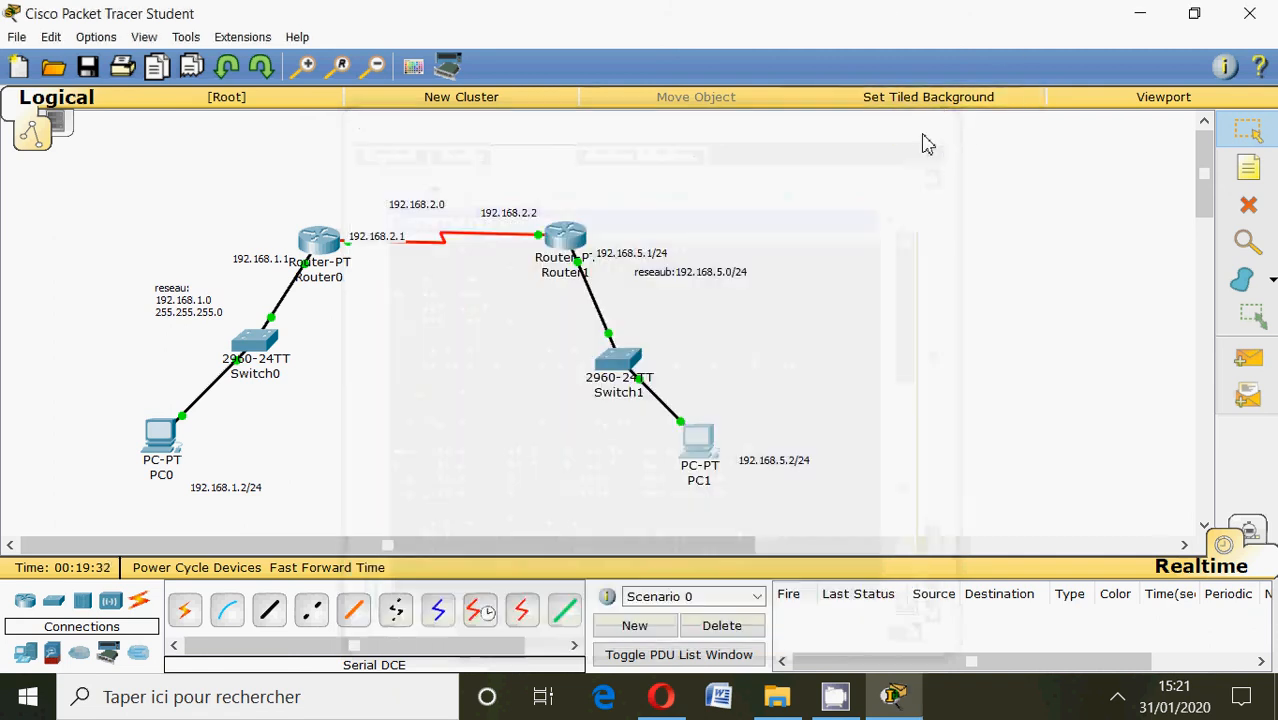
# Ping 192.168.1.1 from PC0's command prompt and minimize the PC window.
pyautogui.click(157, 445)
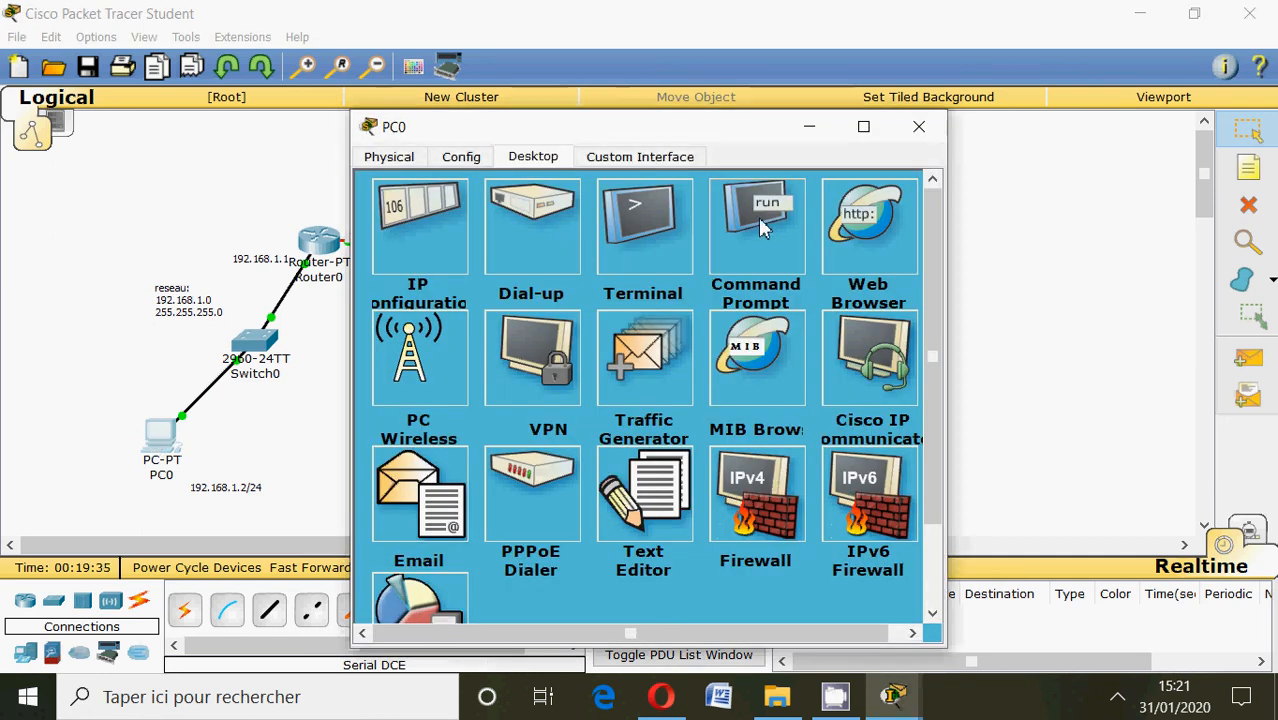
pyautogui.click(760, 226)
pyautogui.write('ping')
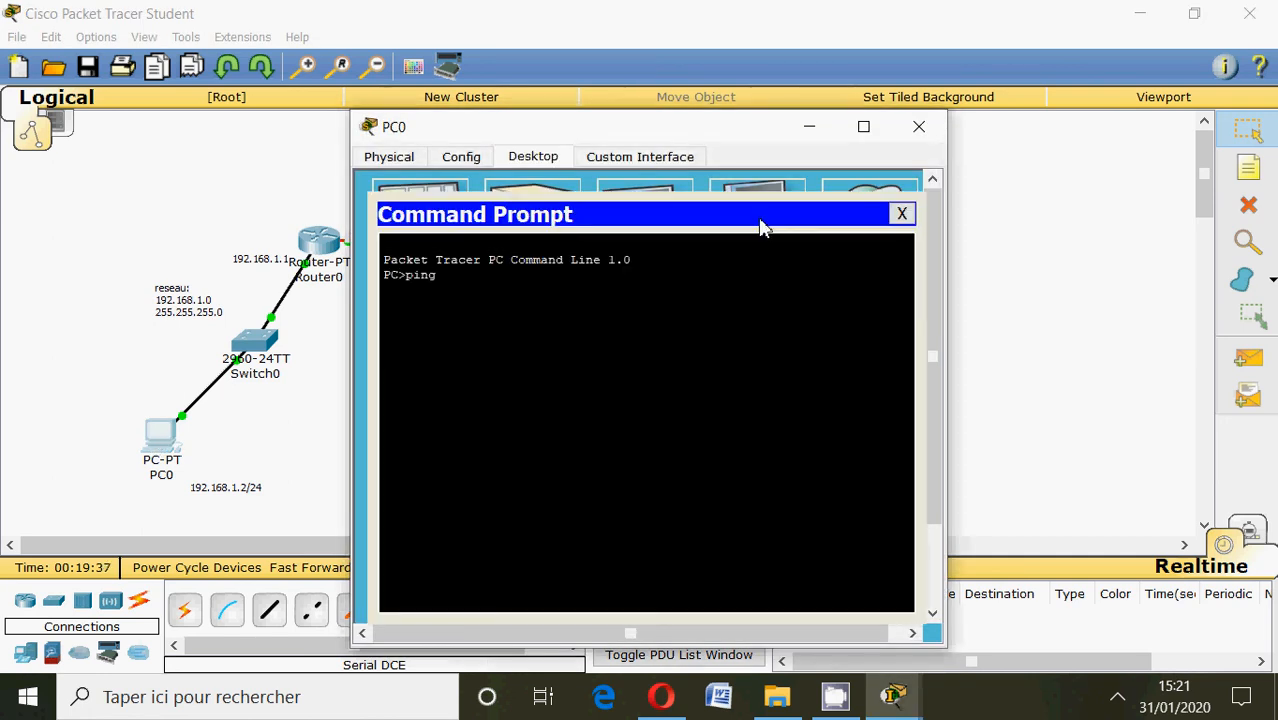
pyautogui.write(' 192.168.1.1')
pyautogui.press('Return')
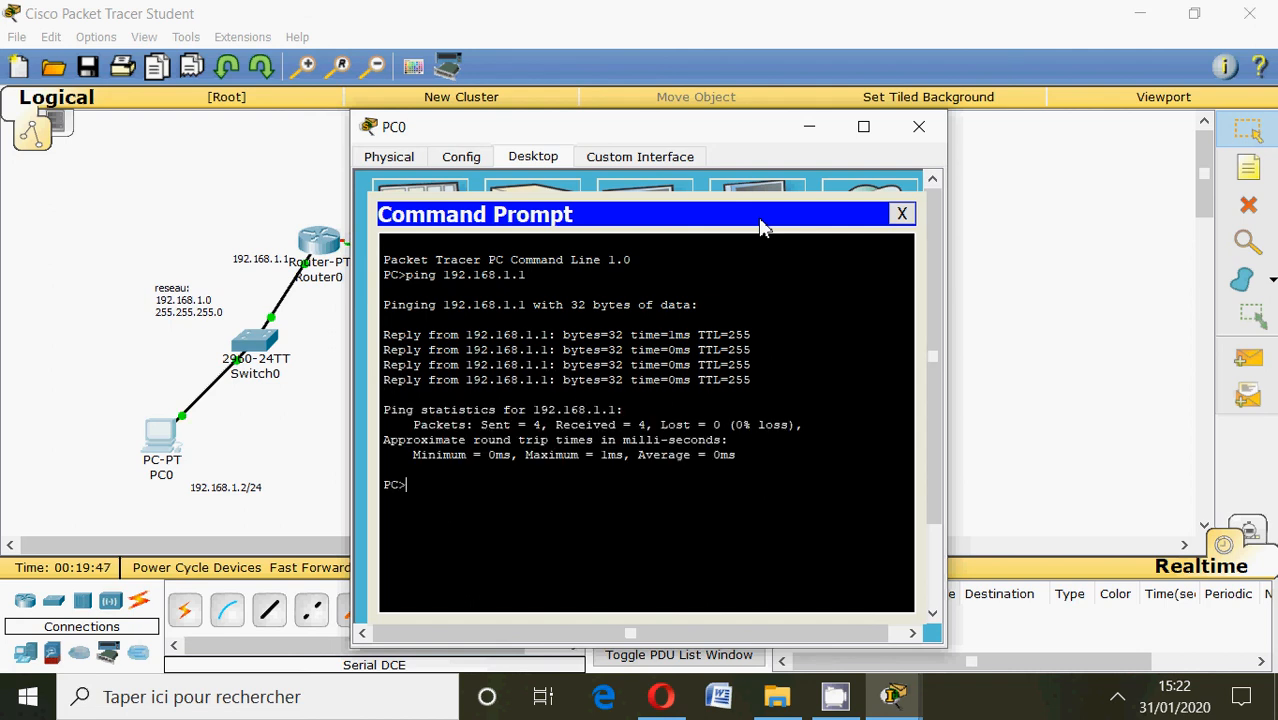
pyautogui.click(809, 127)
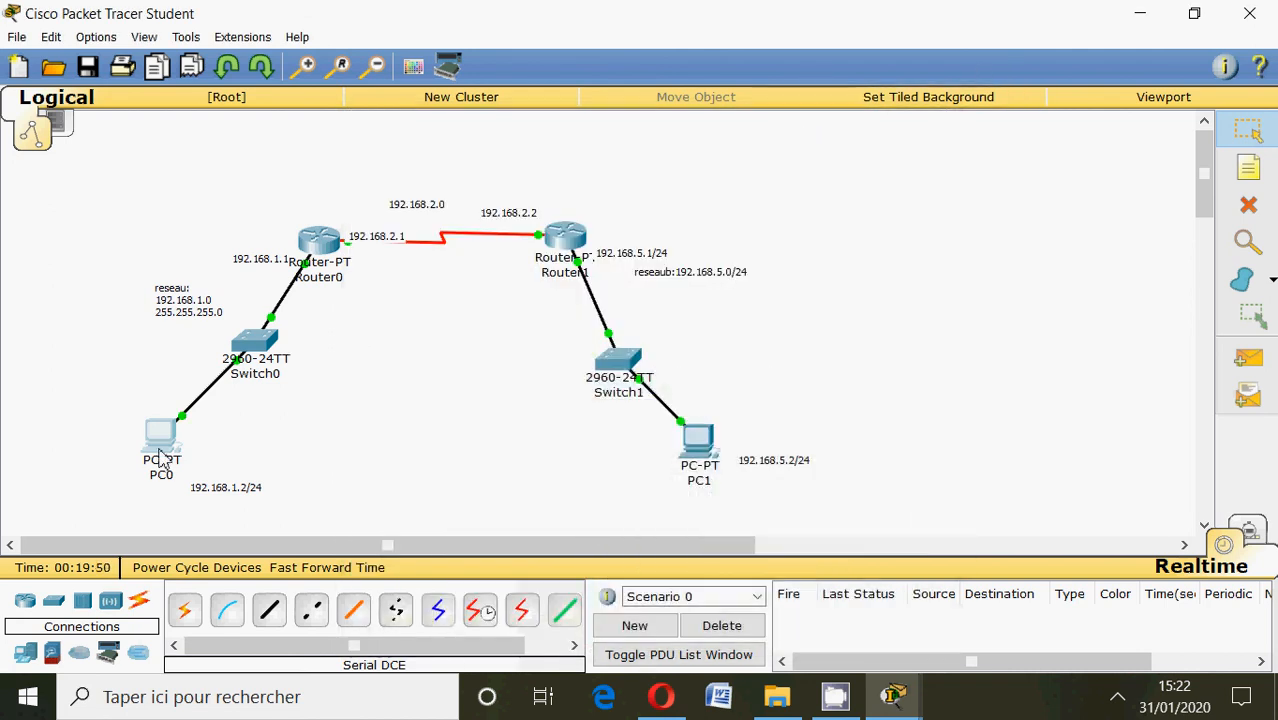
# Check both PCs' addresses in the topology, ping 192.168.5.2 from PC0's command prompt, and close the PC window.
pyautogui.moveTo(160, 458)
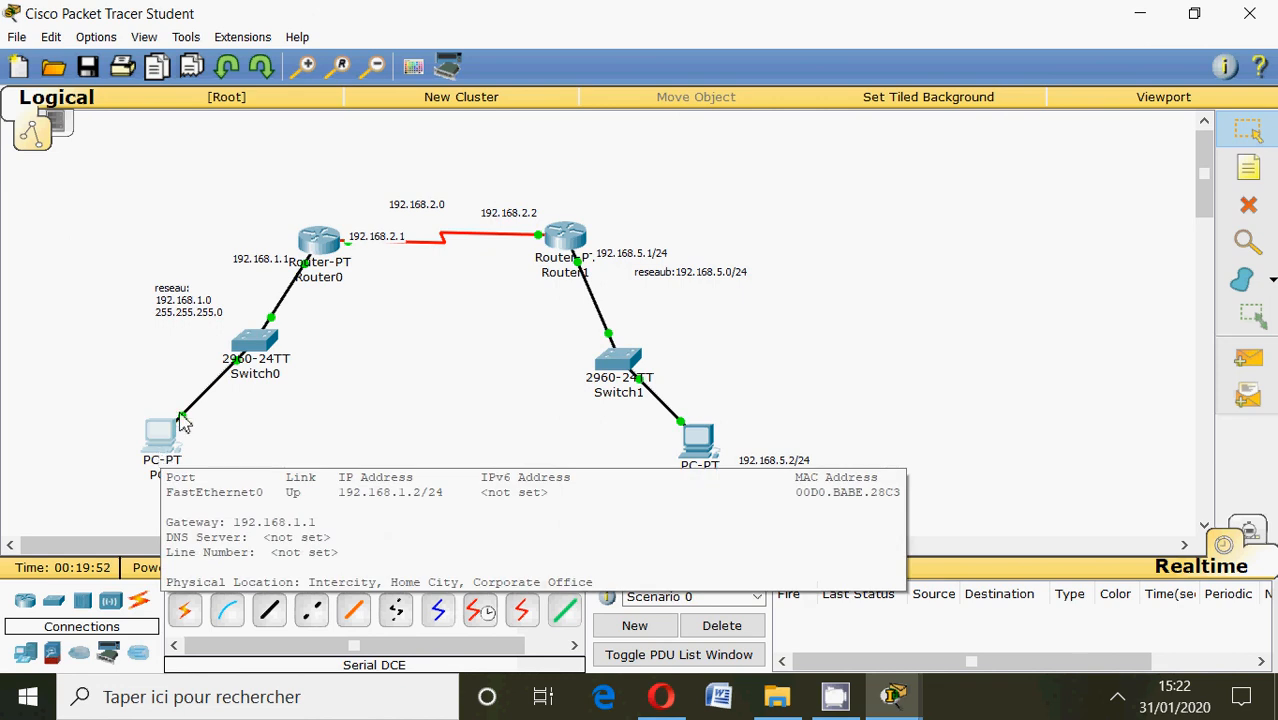
pyautogui.moveTo(699, 453)
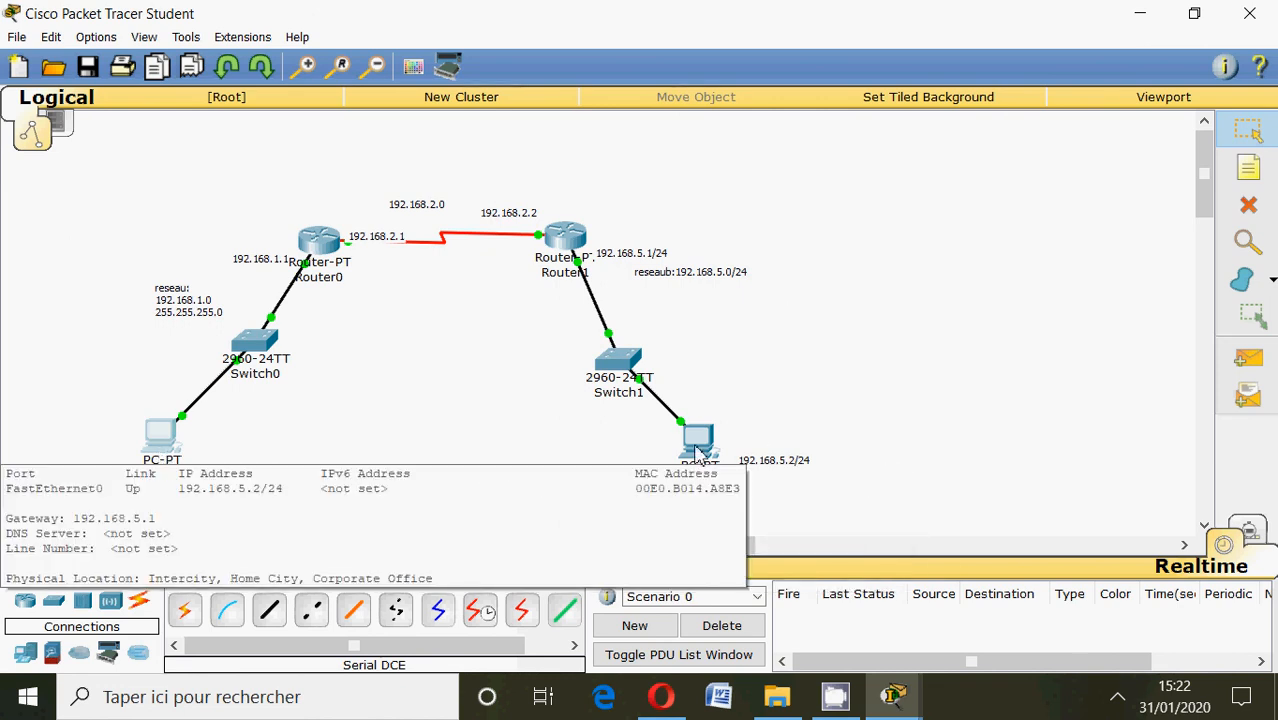
pyautogui.click(166, 444)
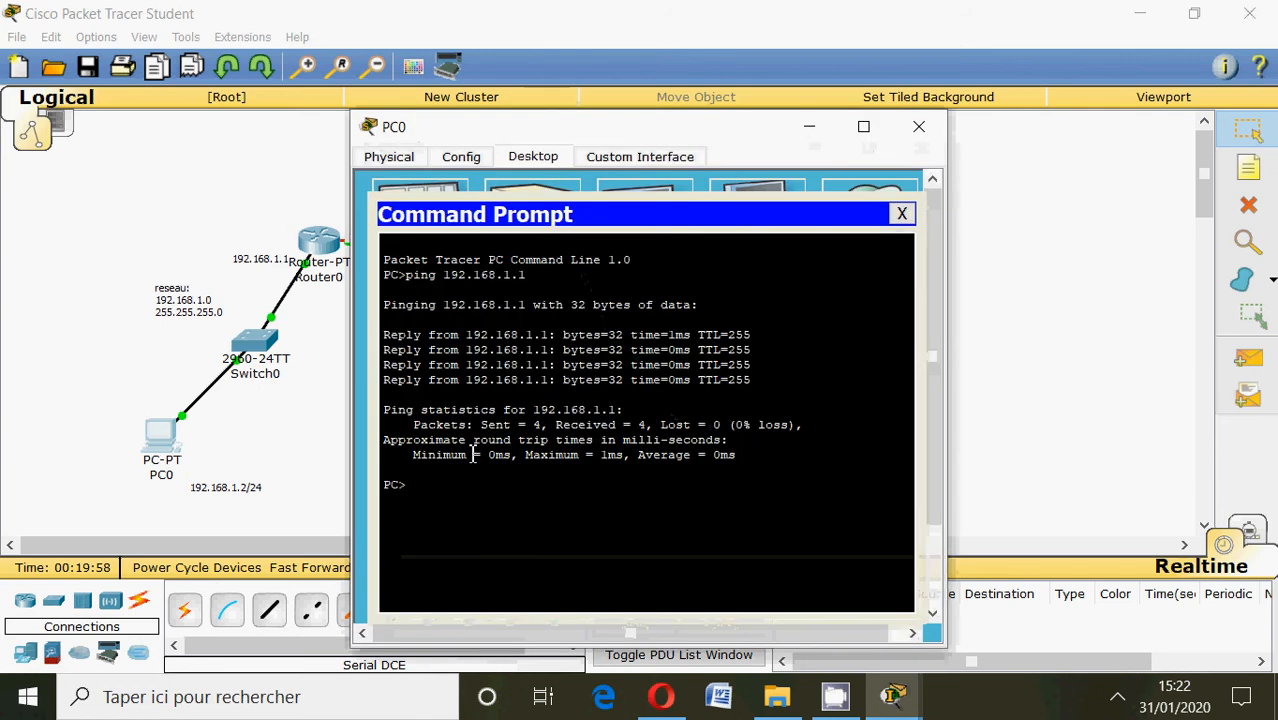
pyautogui.write('ping')
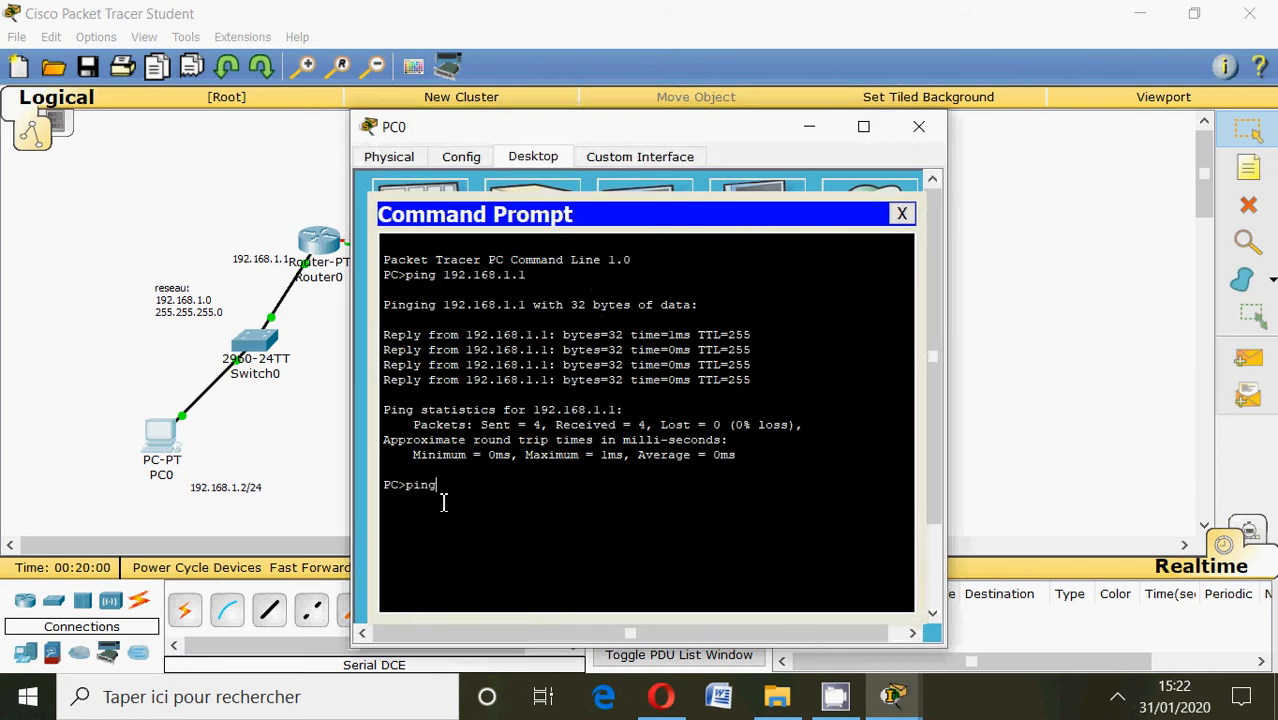
pyautogui.write(' 192.168.5.2')
pyautogui.press('Return')
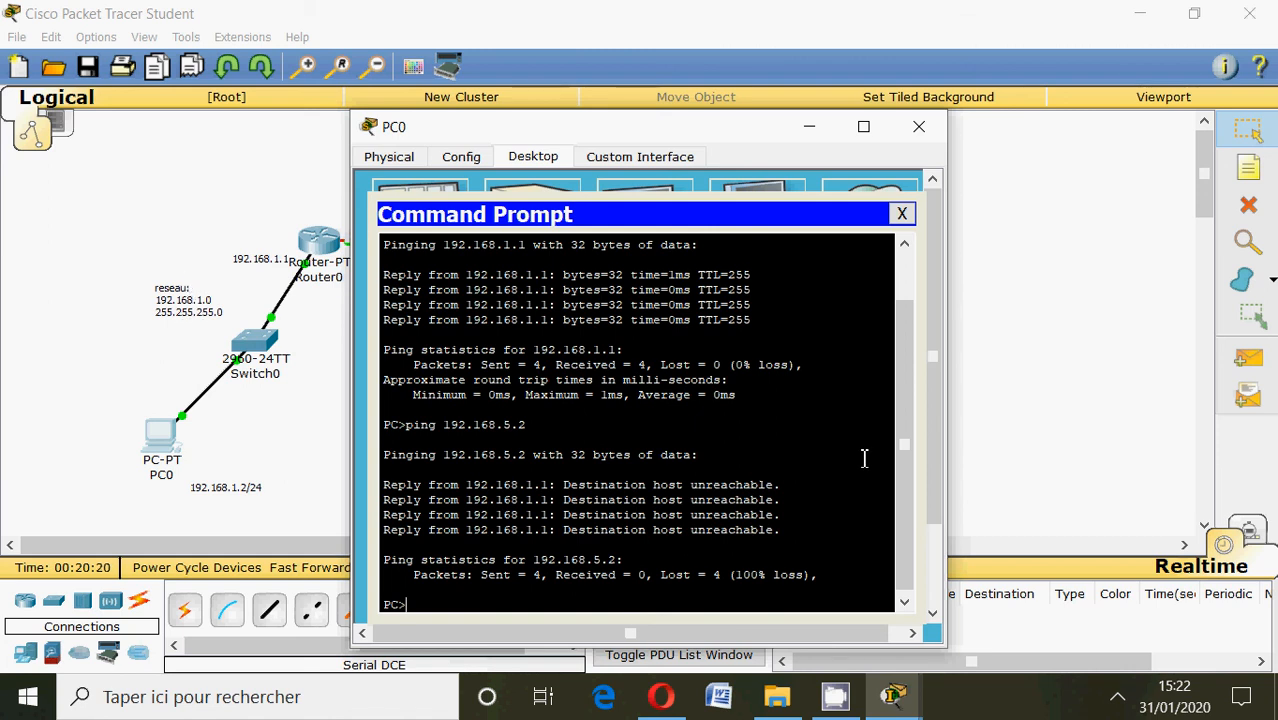
pyautogui.click(919, 126)
# Ping 192.168.1.2 from PC1's command prompt and close the PC window.
pyautogui.click(700, 442)
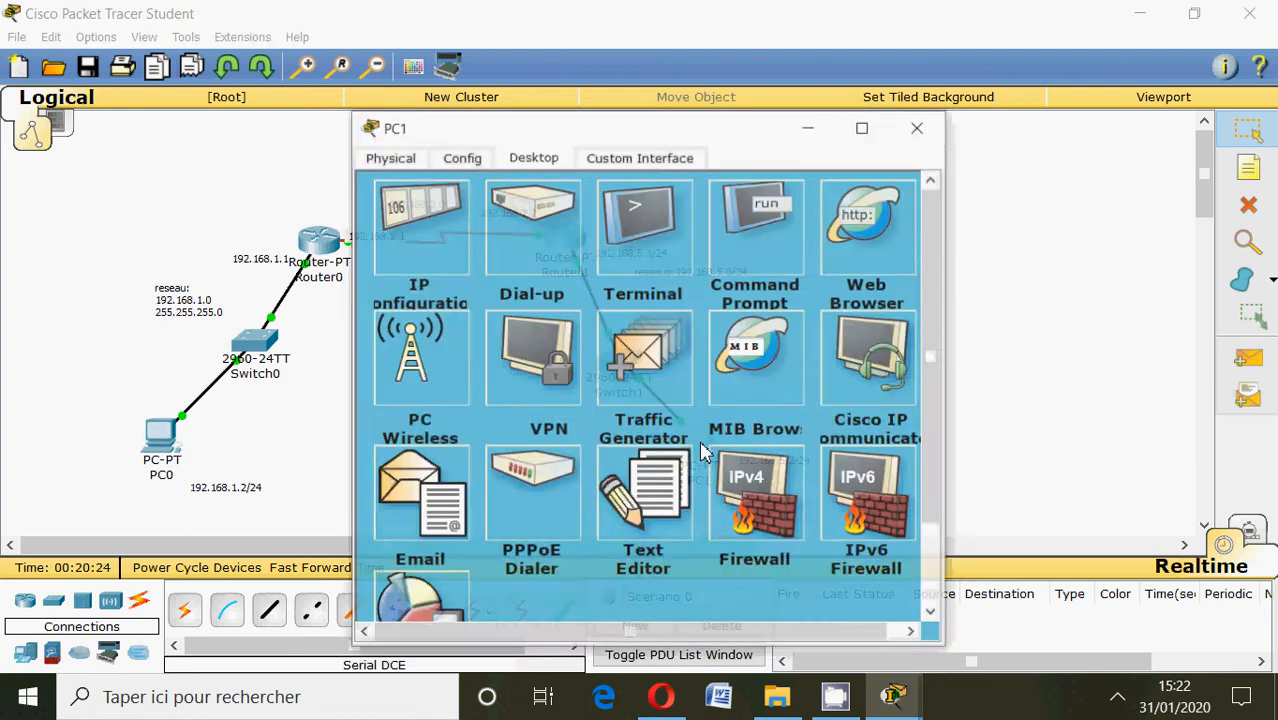
pyautogui.click(742, 215)
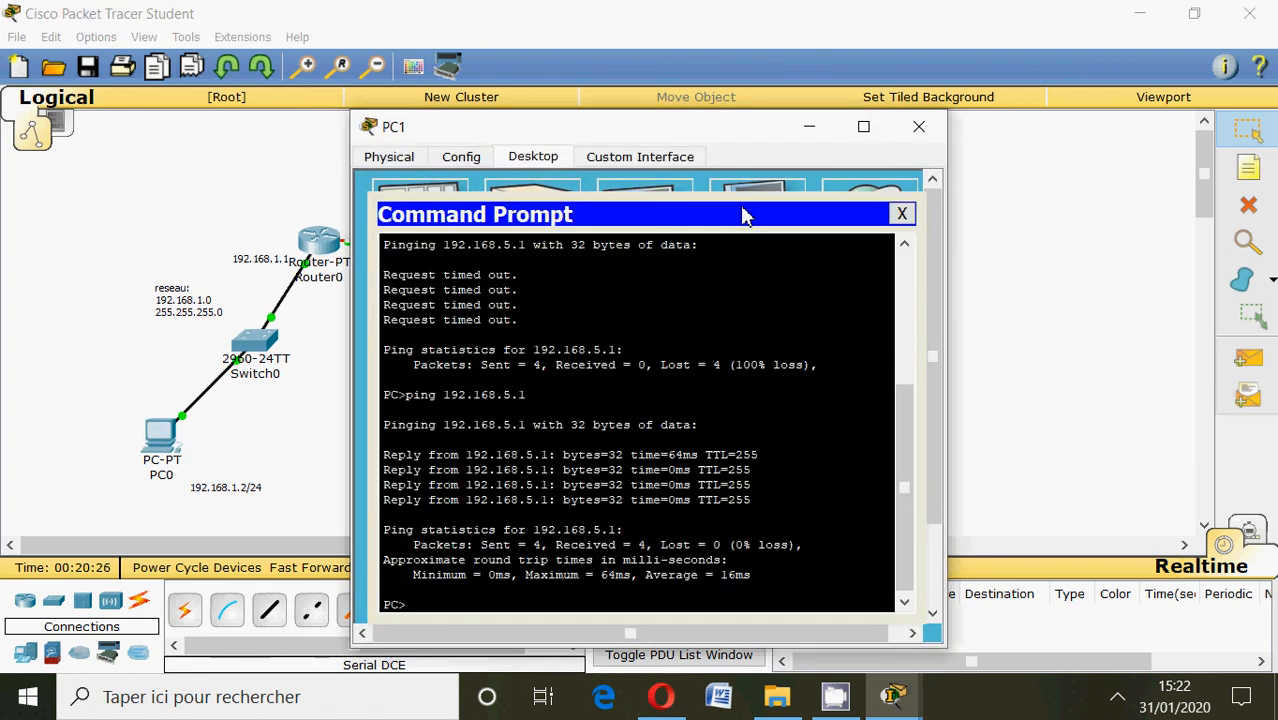
pyautogui.write('ping 192.168')
pyautogui.write('.1.2')
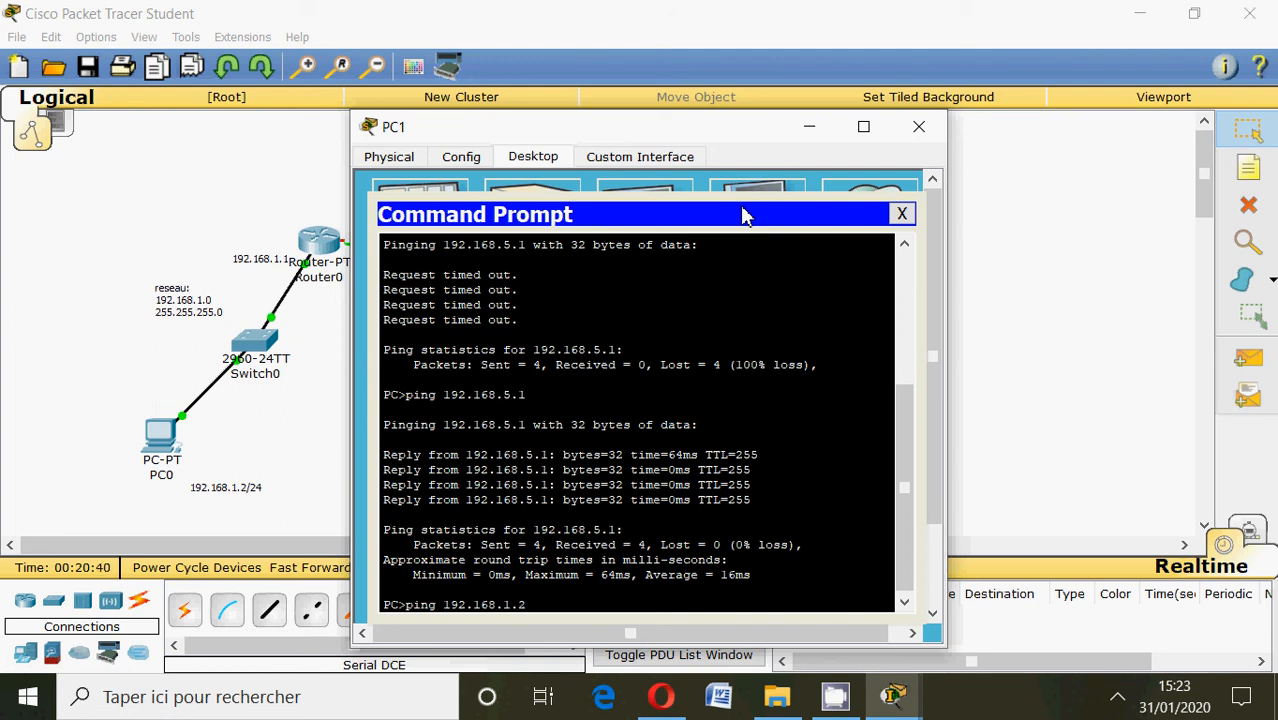
pyautogui.press('Return')
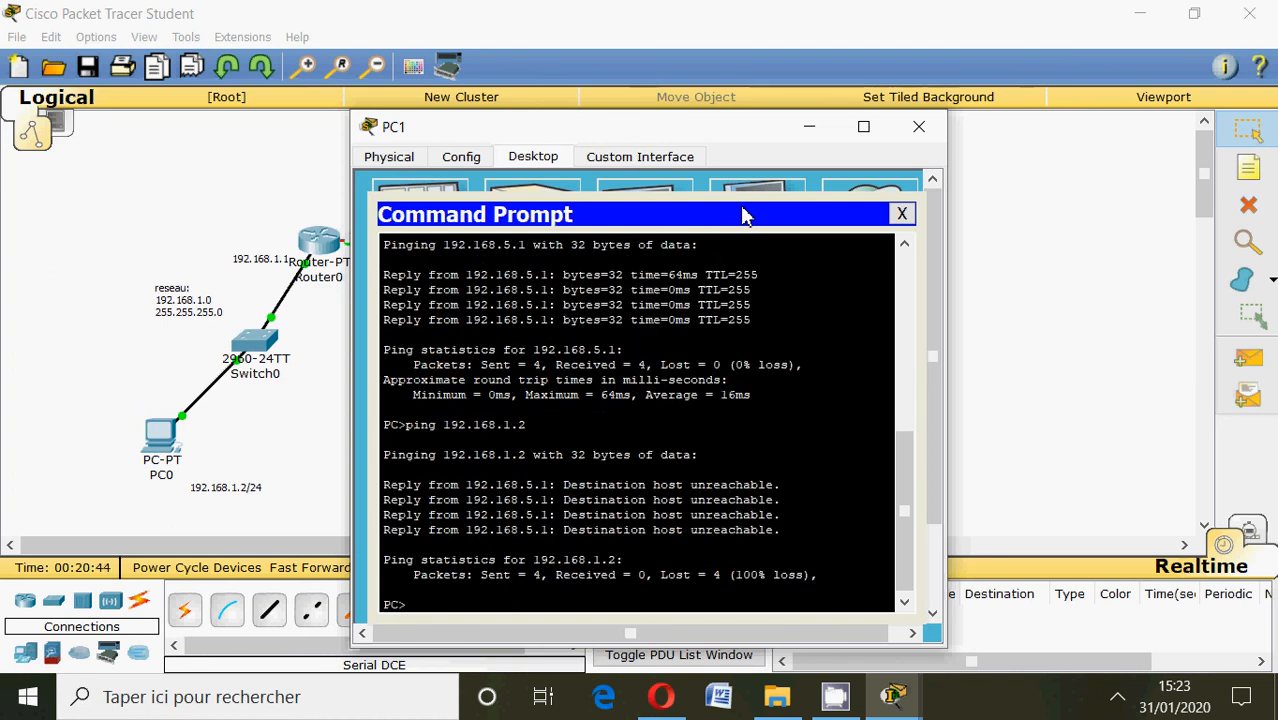
pyautogui.click(918, 126)
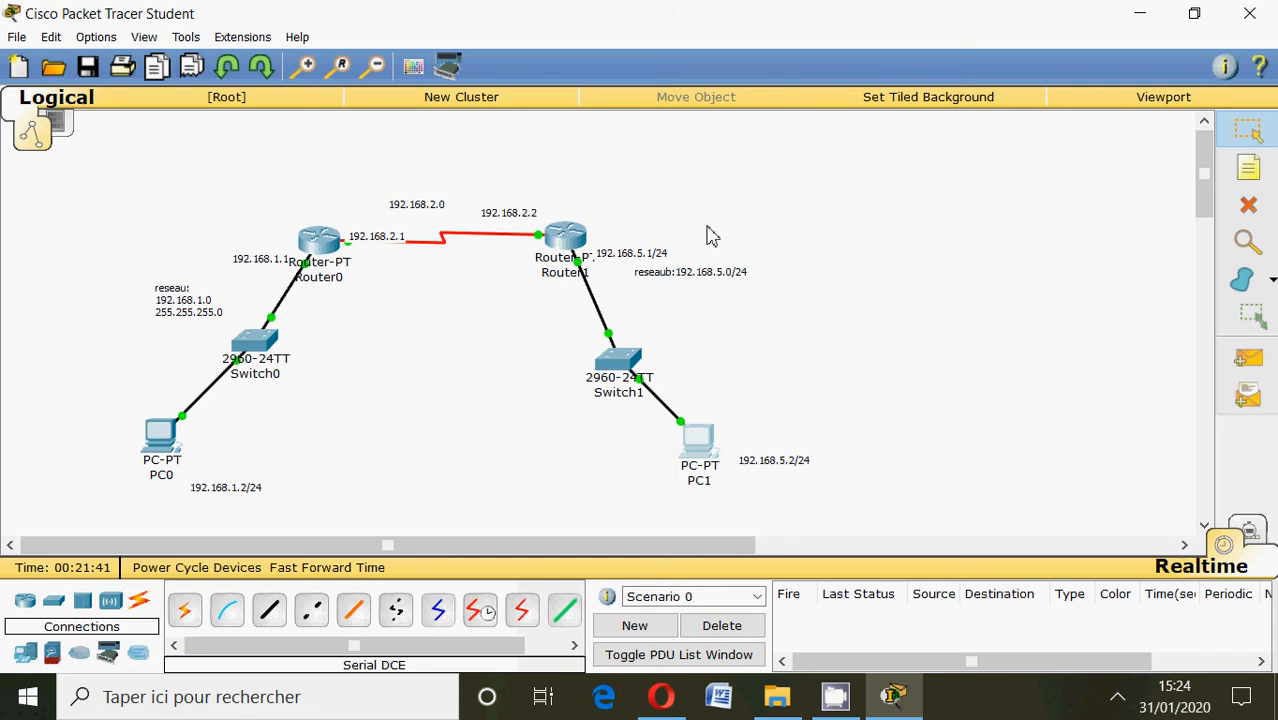
# Start an ip route command in Router0's CLI and check the topology for the remote network's address.
pyautogui.moveTo(711, 476)
pyautogui.moveTo(318, 250)
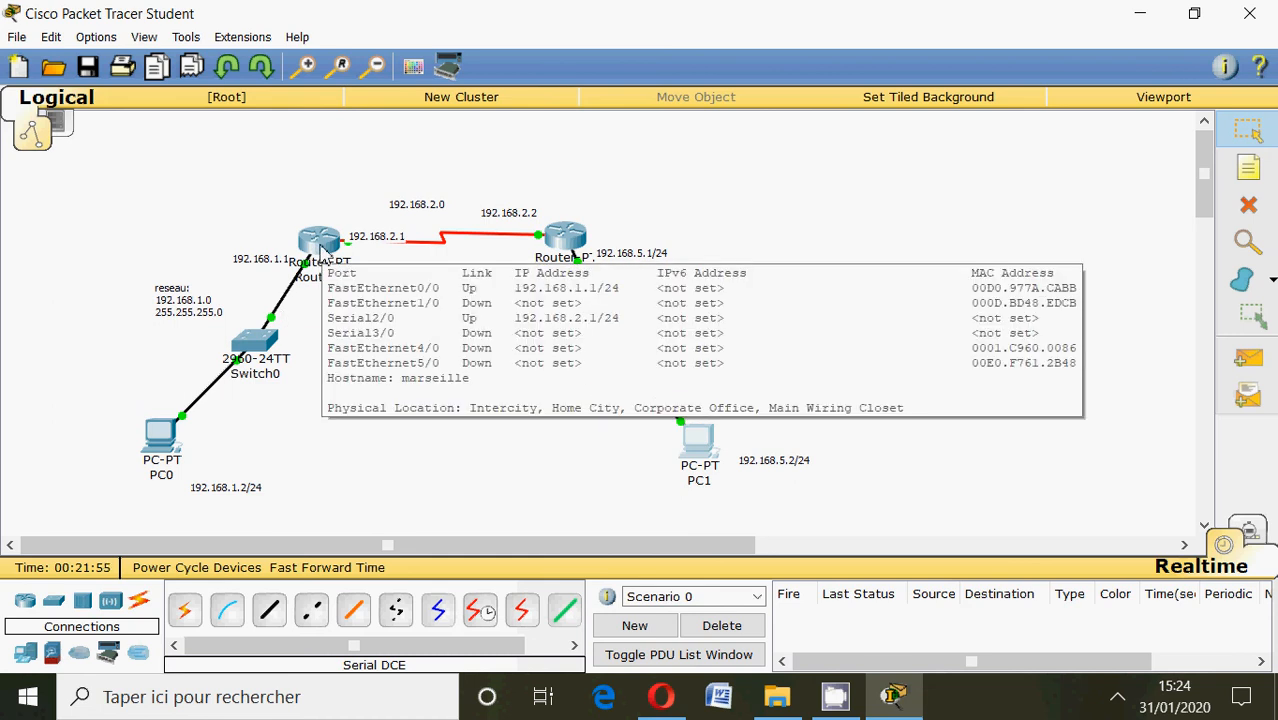
pyautogui.click(321, 252)
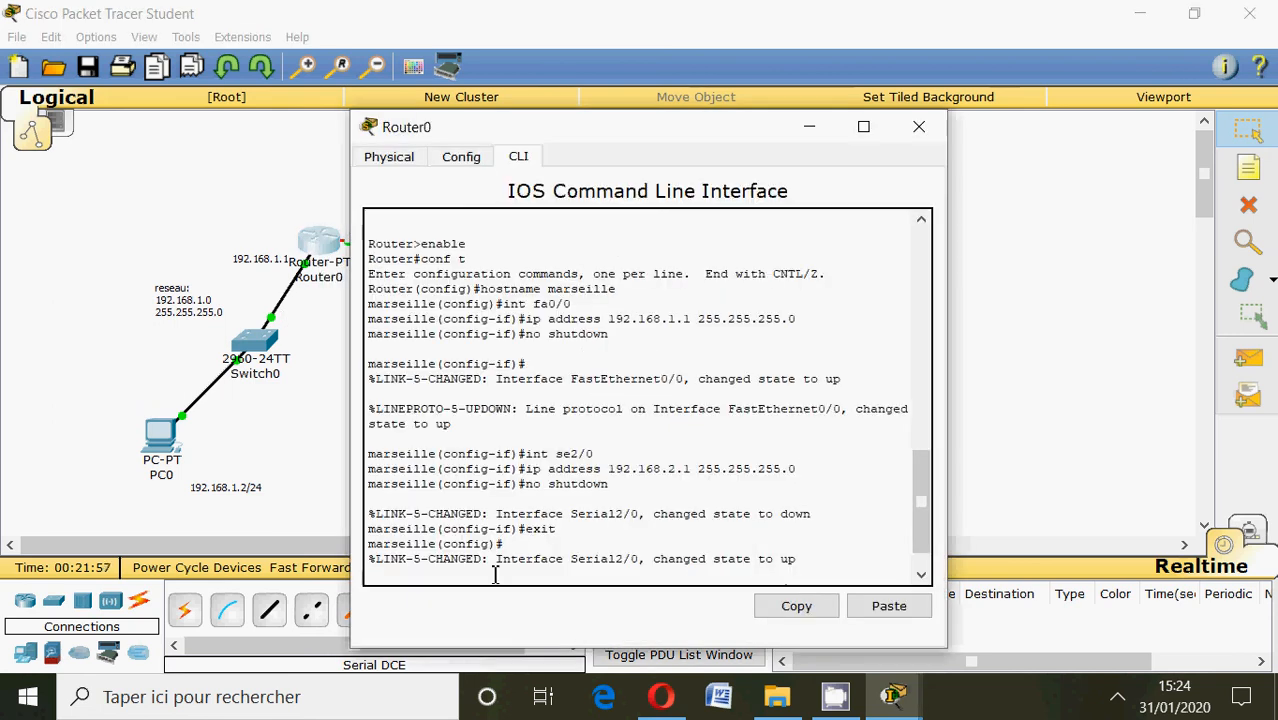
pyautogui.press('Return')
pyautogui.press('Return')
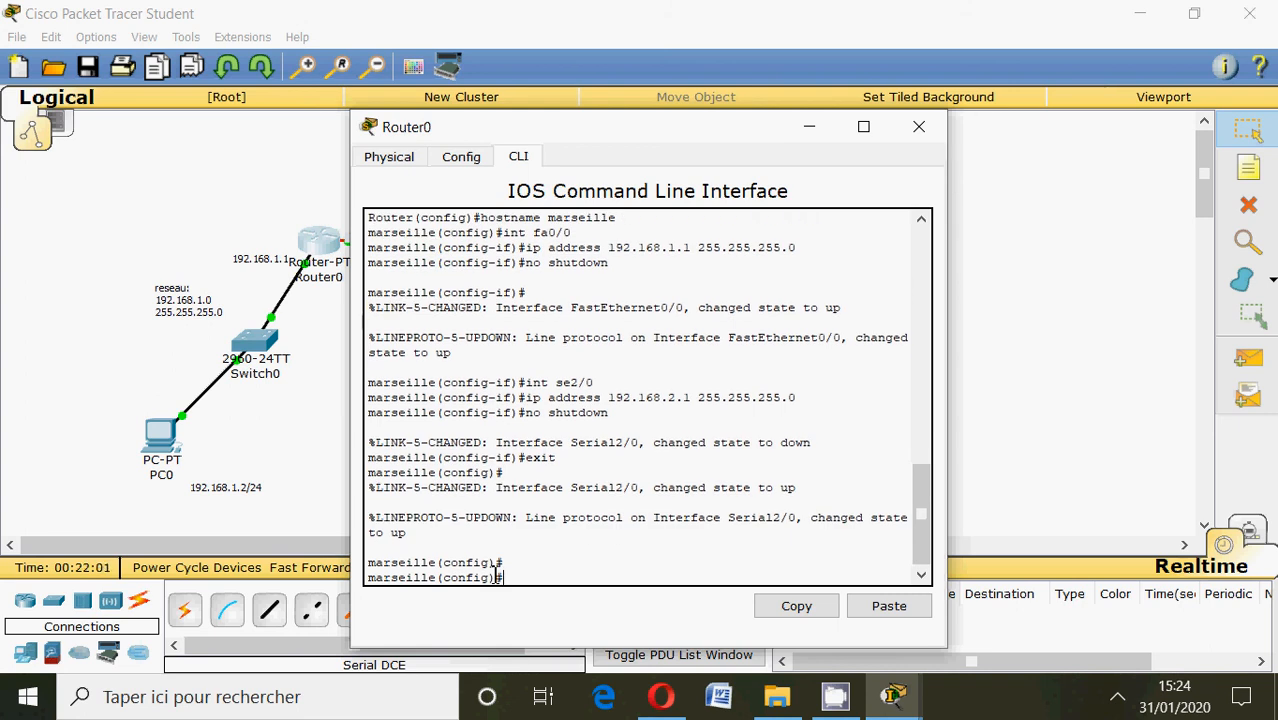
pyautogui.write('ip route')
pyautogui.click(809, 128)
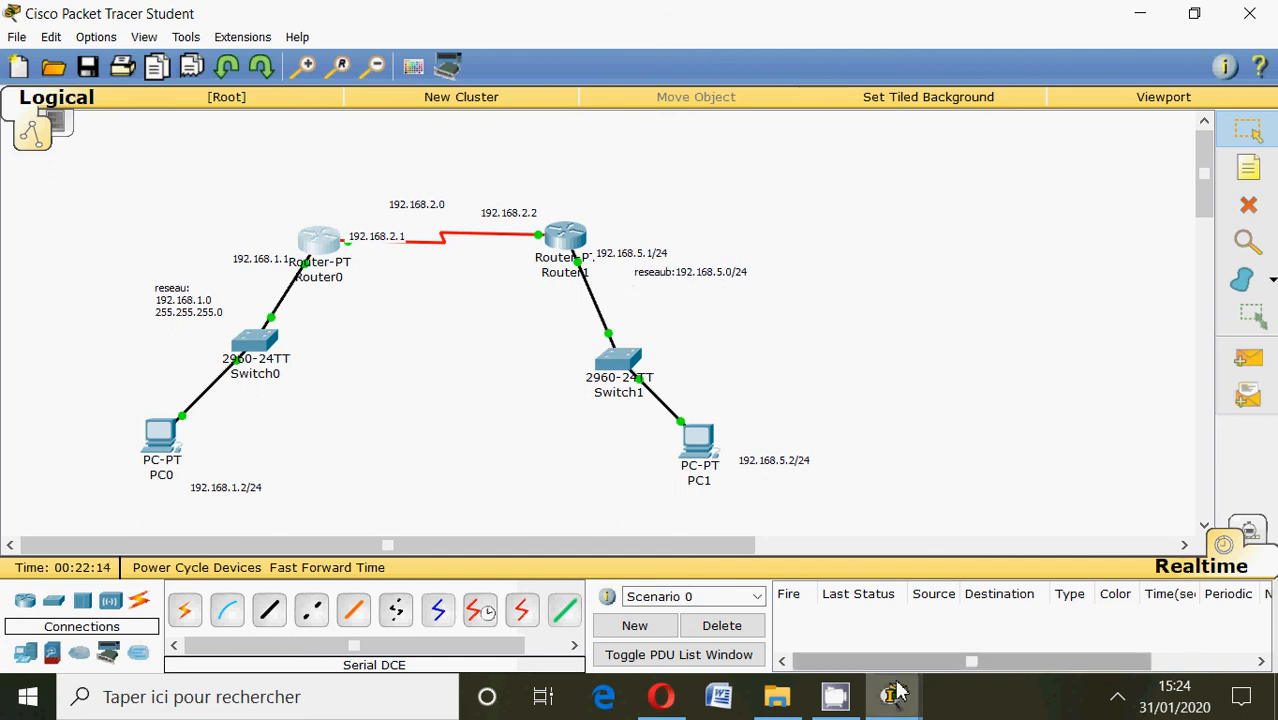
pyautogui.moveTo(895, 692)
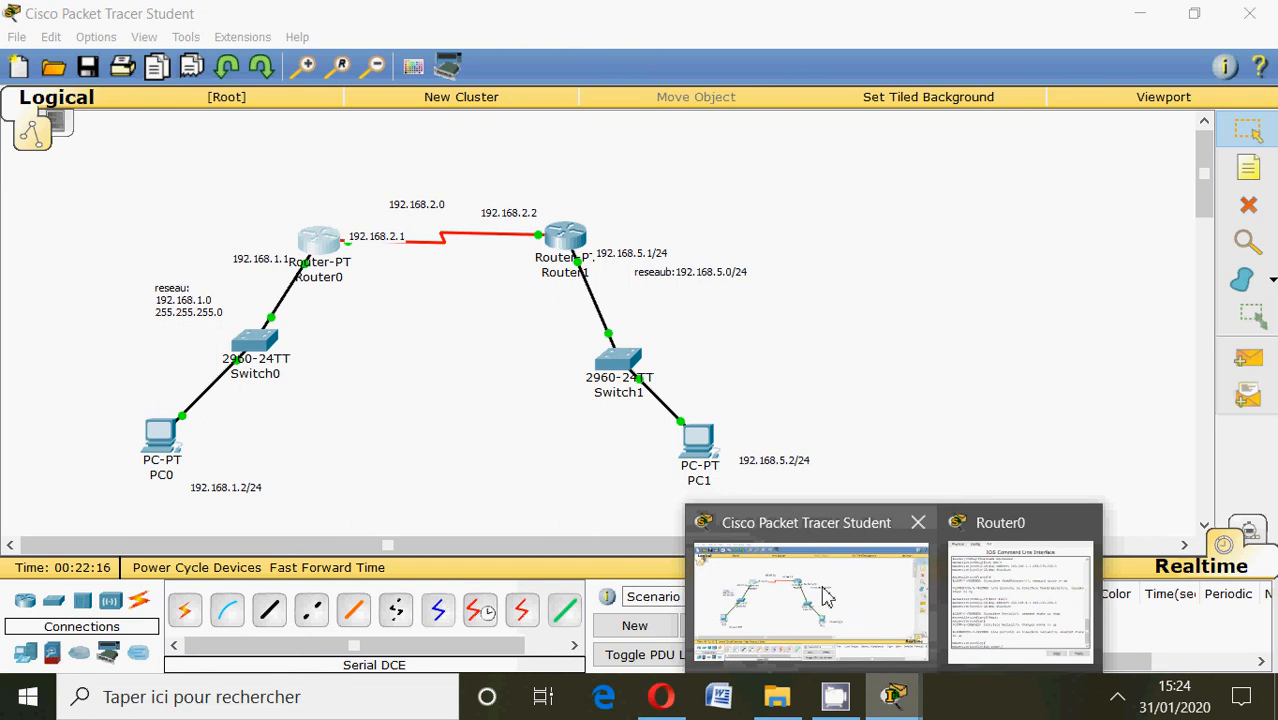
pyautogui.click(1005, 600)
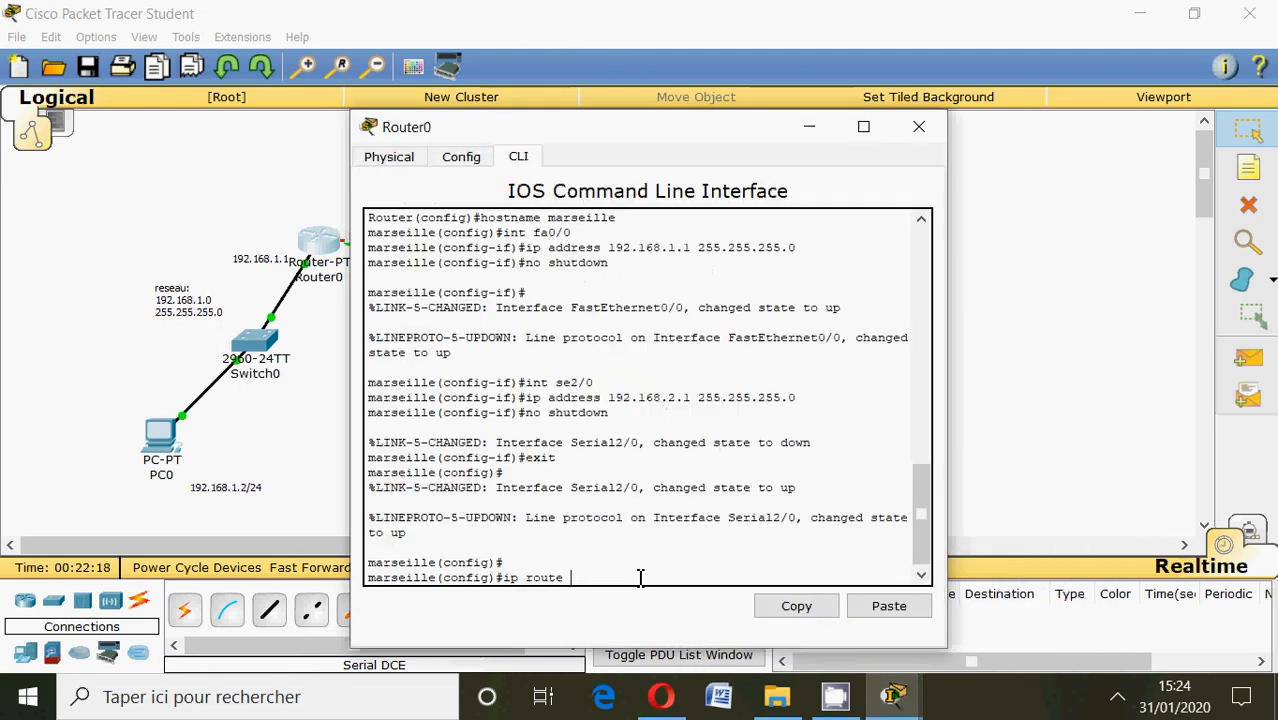
# Enter destination network 192.168.5.0 with mask 255.255.255.0 in Router0's ip route command.
pyautogui.write('192.168.5.0 255.')
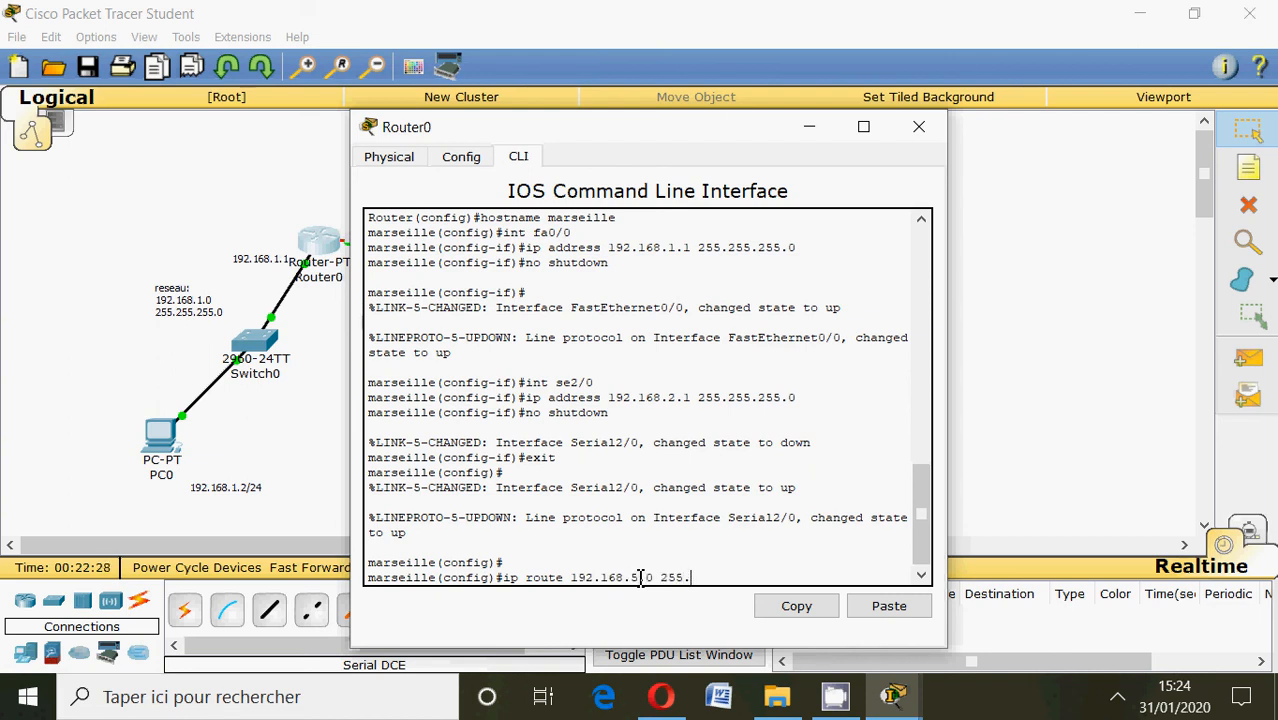
pyautogui.write('255.255.0')
# Check the serial link addresses in the topology, then complete Router0's static route with next hop 192.168.2.2 and close its window.
pyautogui.click(810, 127)
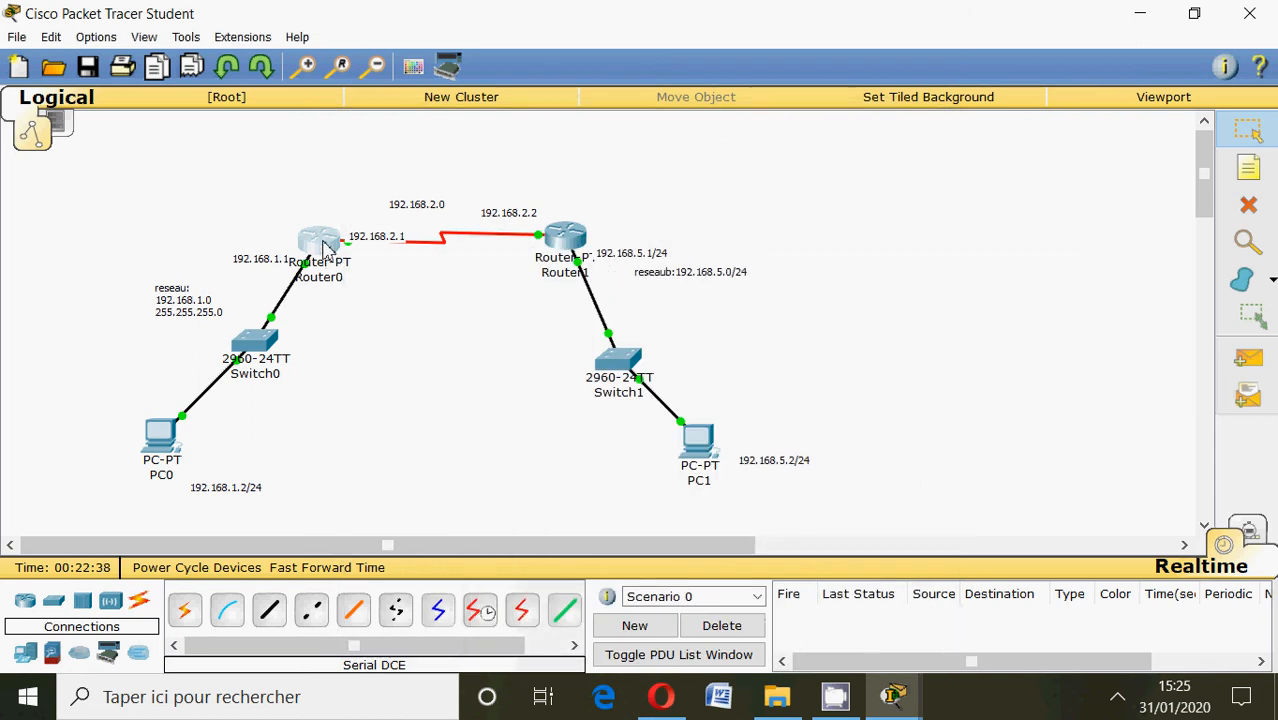
pyautogui.moveTo(324, 246)
pyautogui.moveTo(541, 248)
pyautogui.moveTo(910, 700)
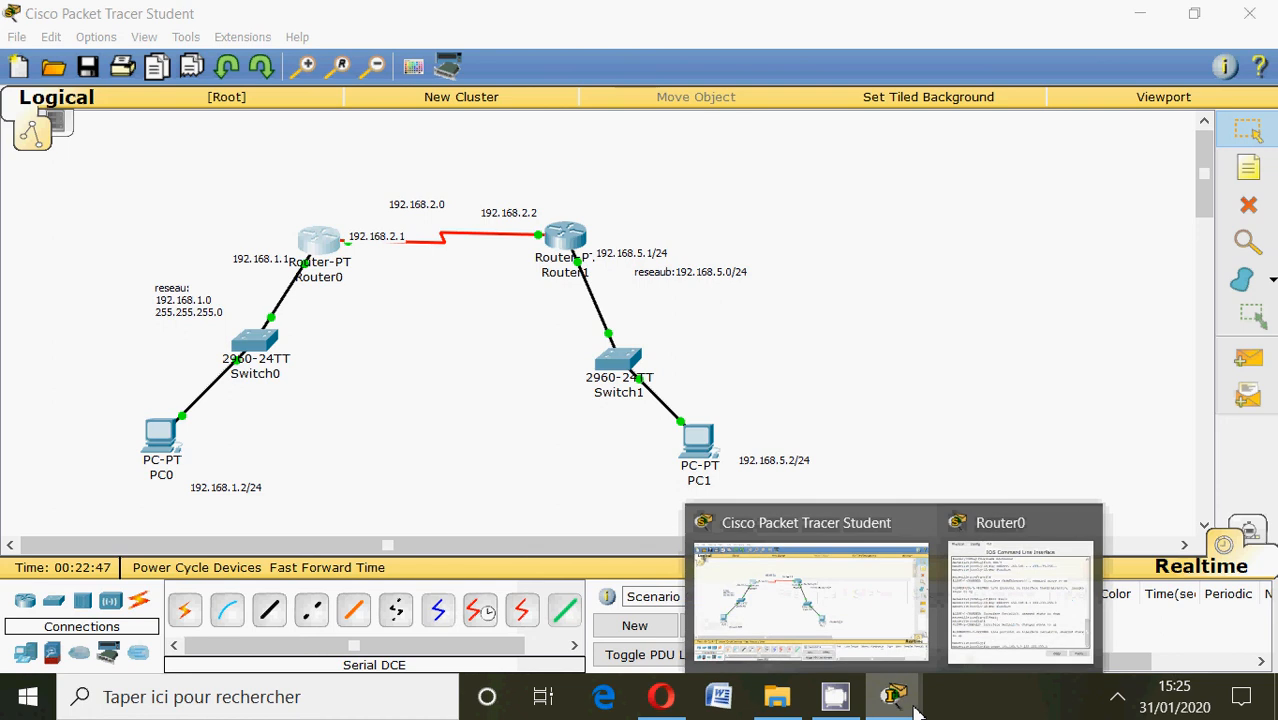
pyautogui.click(998, 614)
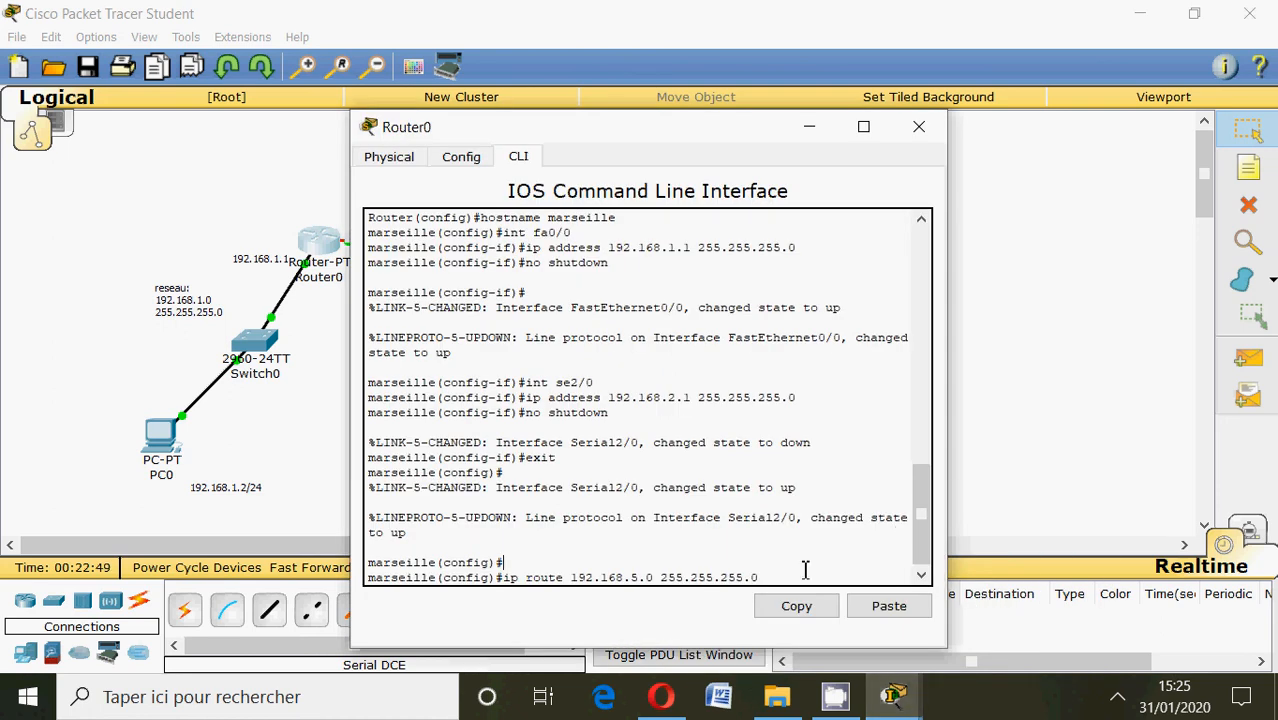
pyautogui.write('192.168.2.2')
pyautogui.press('Return')
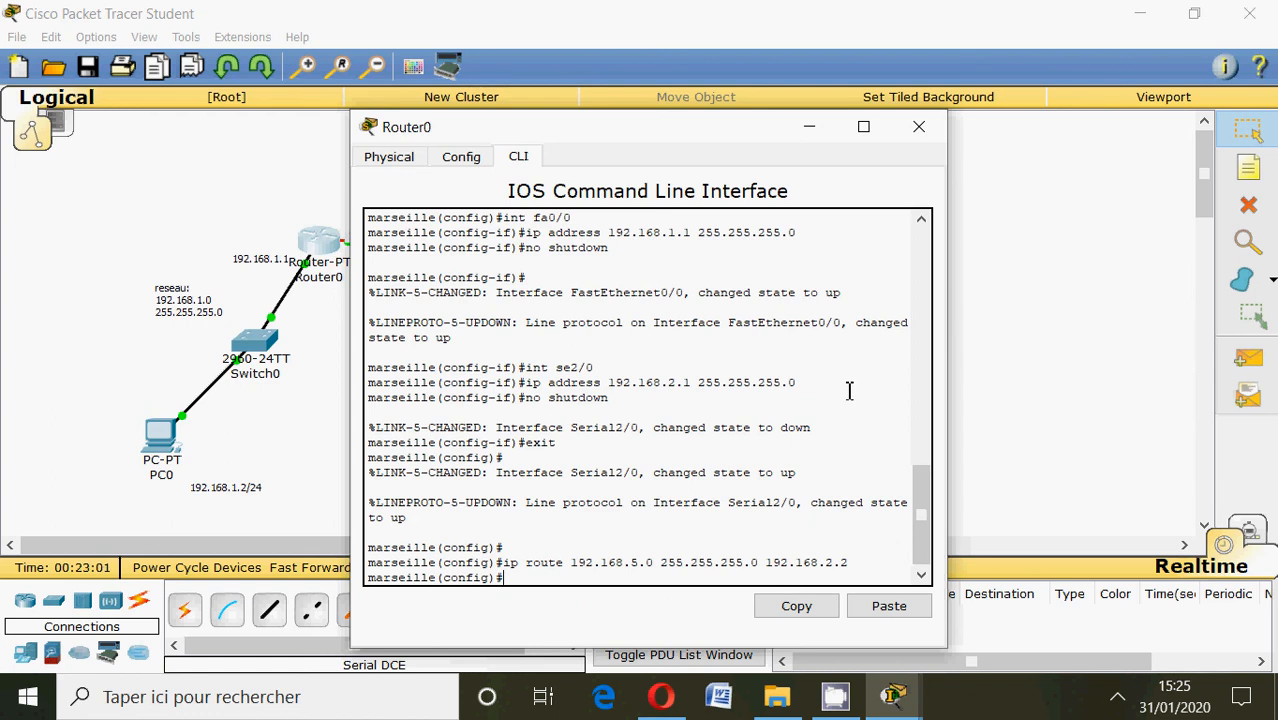
pyautogui.click(918, 126)
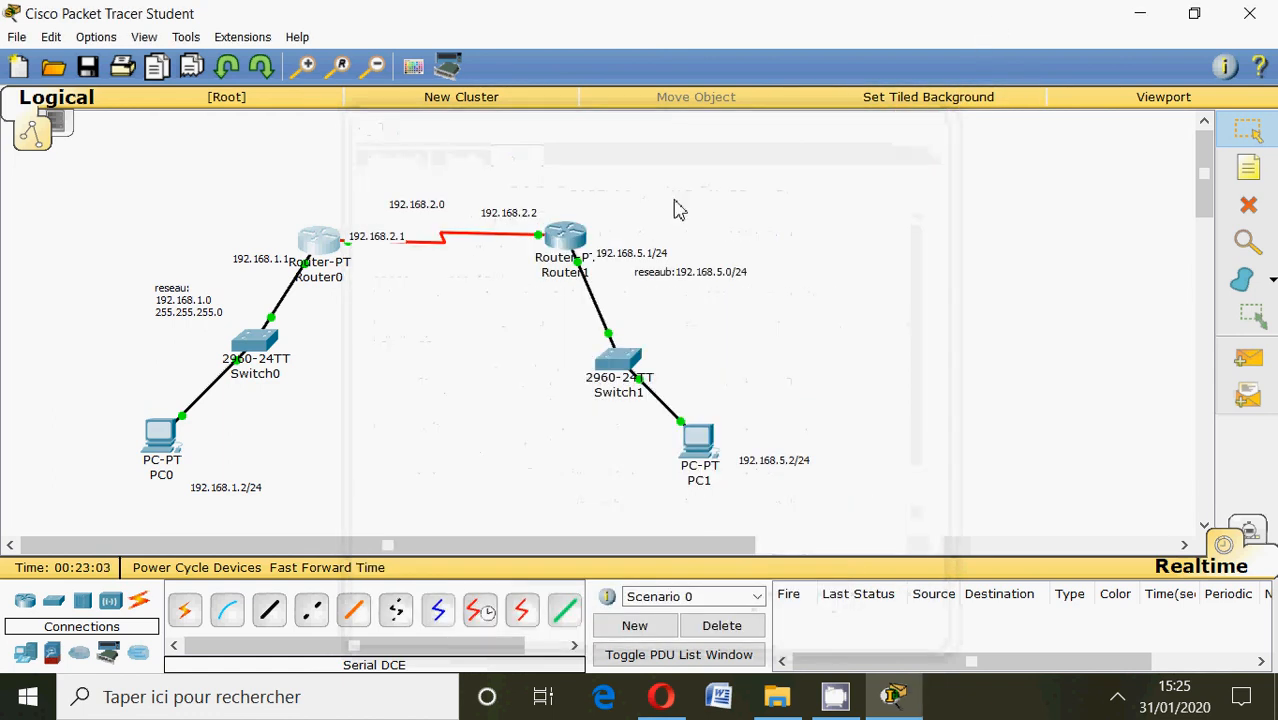
# Start a static route in Router1's CLI with ip route to network 192.168.1.0, mask 255.255.255.0.
pyautogui.click(565, 237)
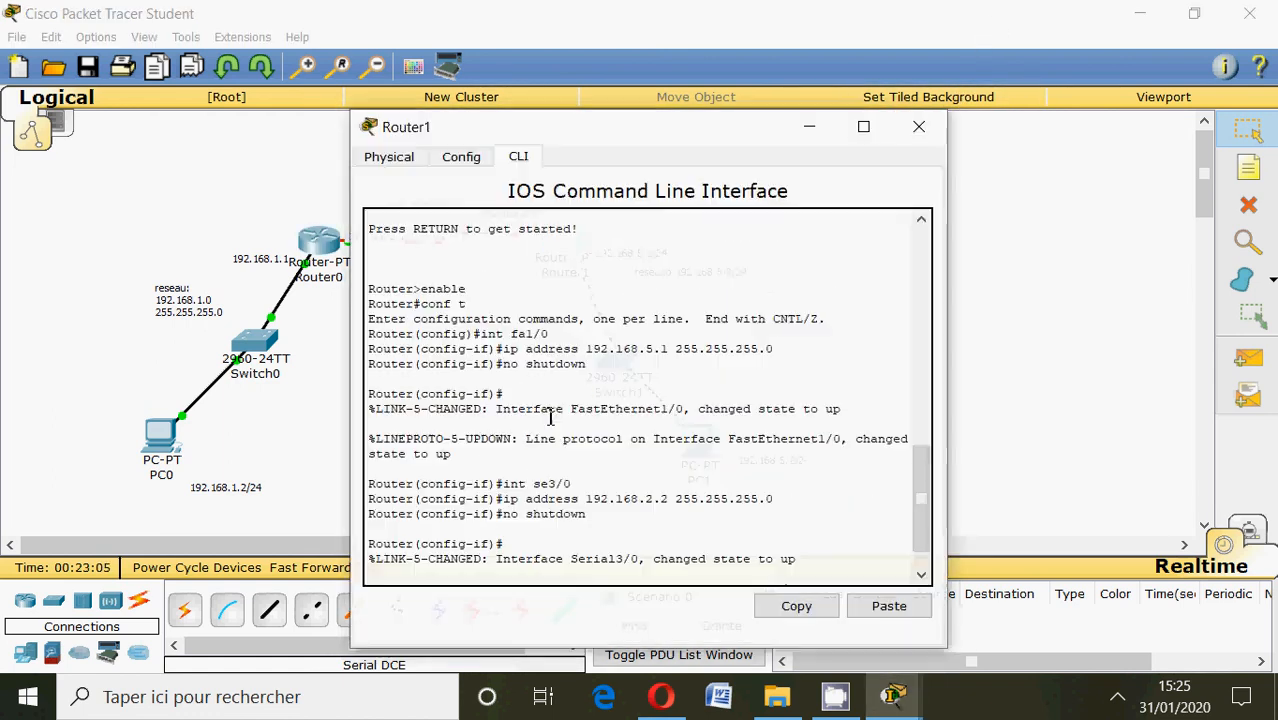
pyautogui.click(495, 572)
pyautogui.press('Return')
pyautogui.press('Return')
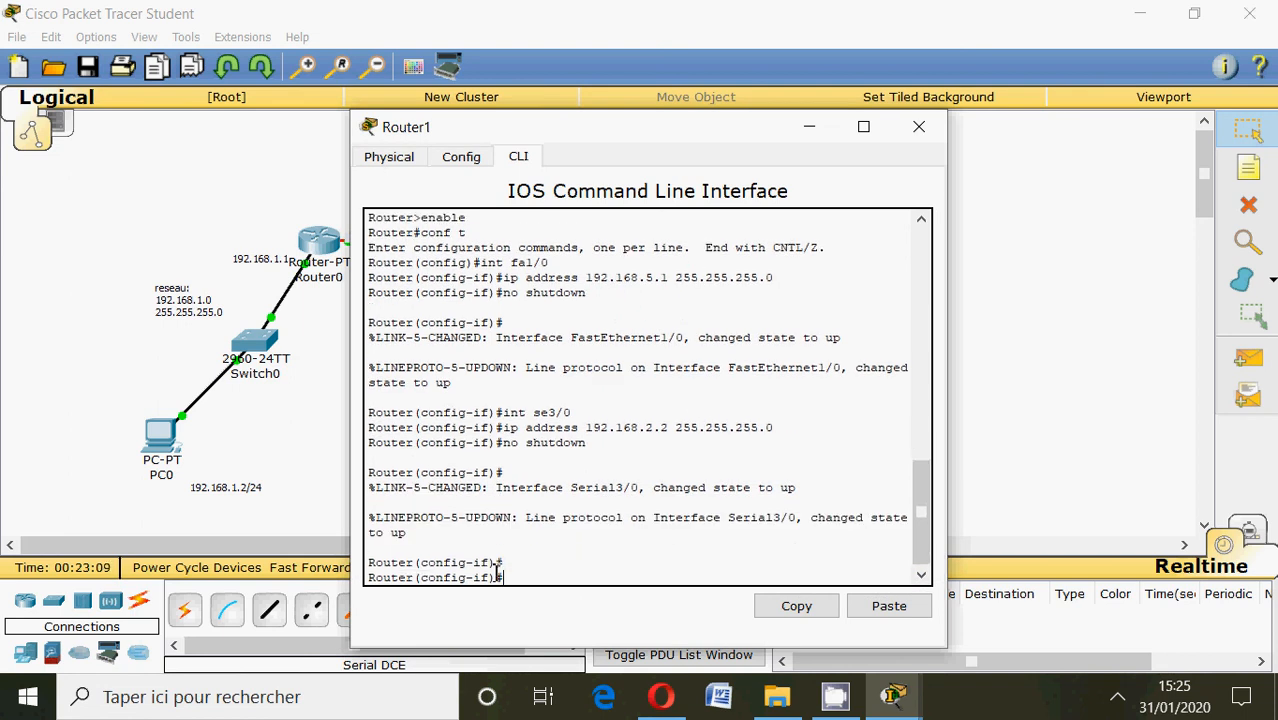
pyautogui.write('ip route 192.')
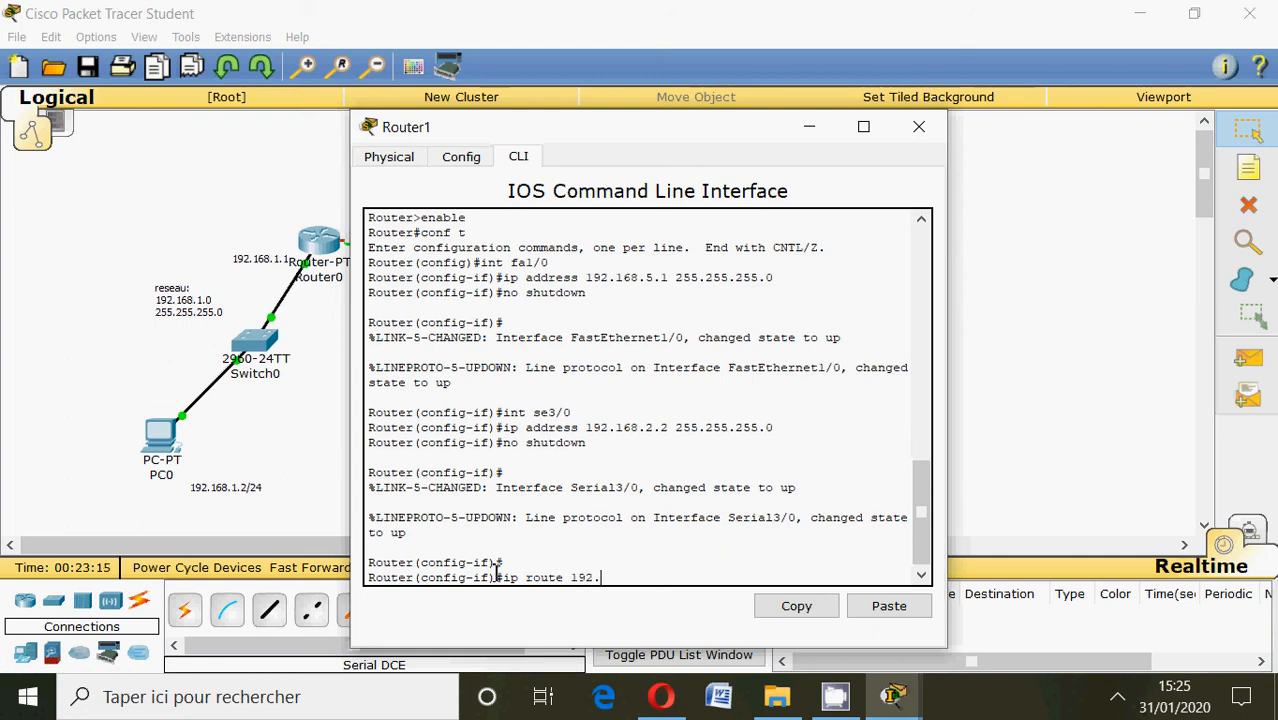
pyautogui.write('168.1.0 255.')
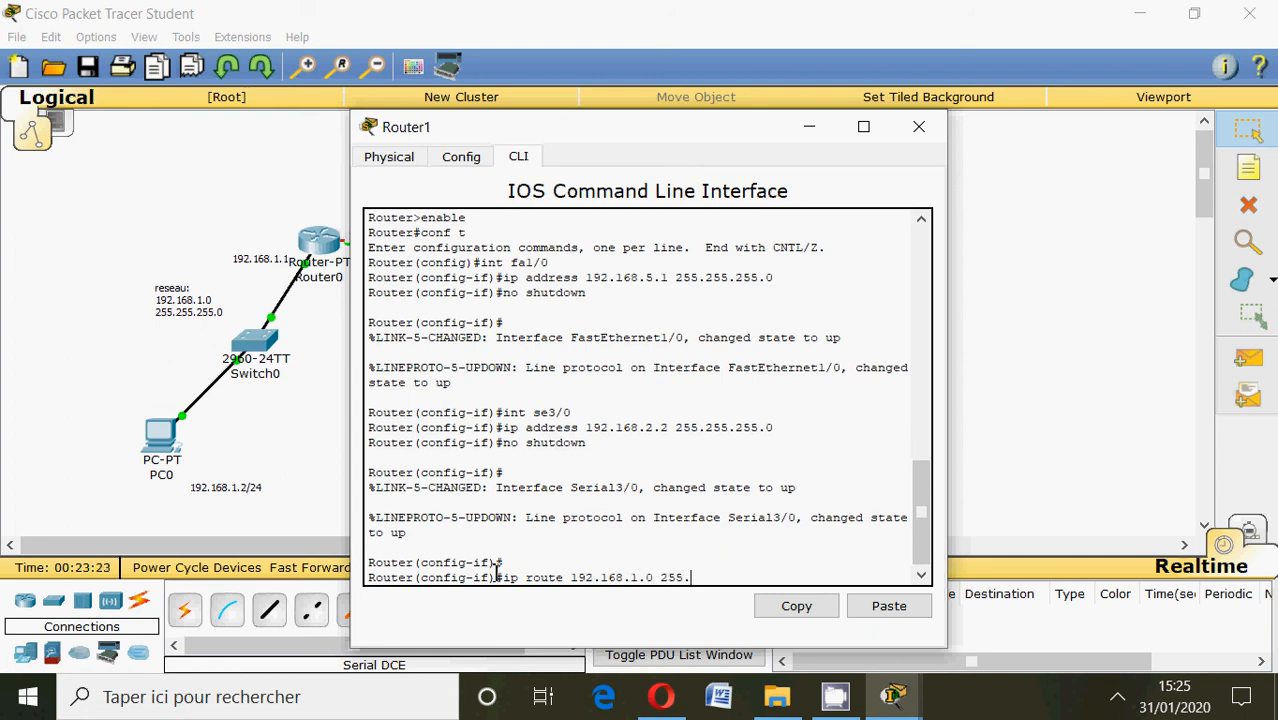
pyautogui.write('255.255.0')
# Check the serial link addresses in the topology and complete Router1's static route with next hop 192.168.2.1.
pyautogui.click(810, 127)
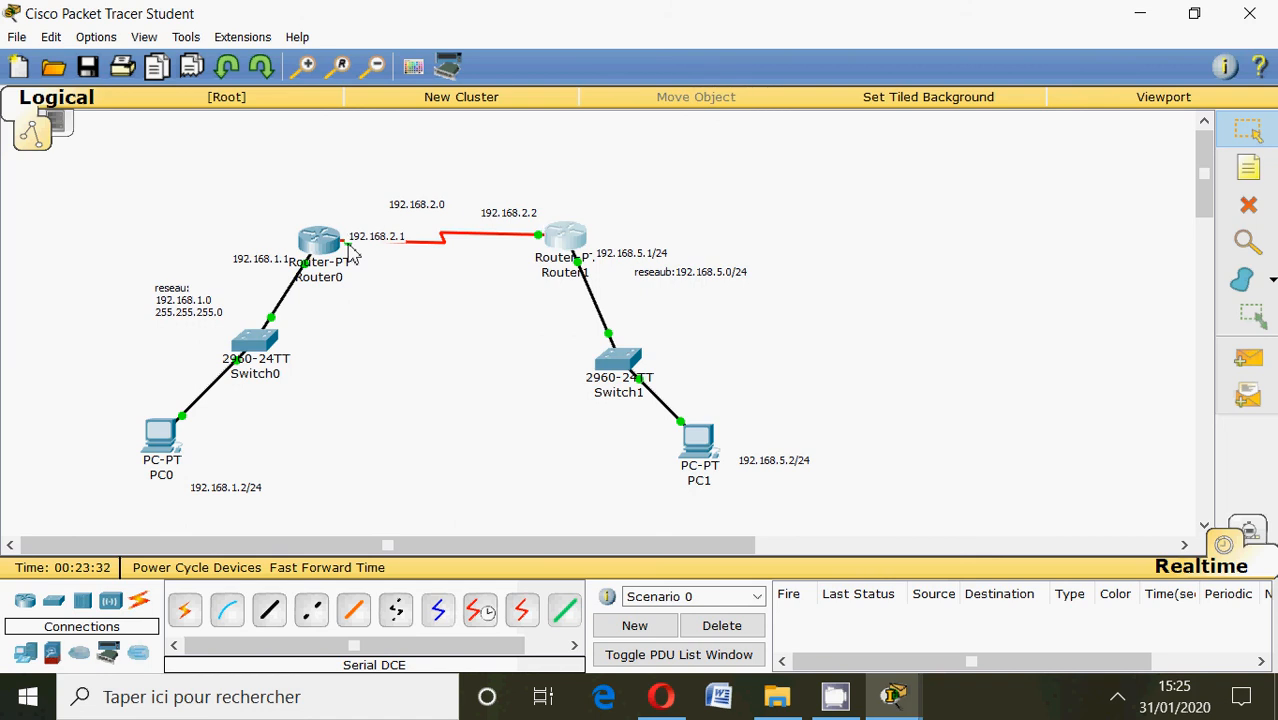
pyautogui.click(900, 700)
pyautogui.click(1010, 625)
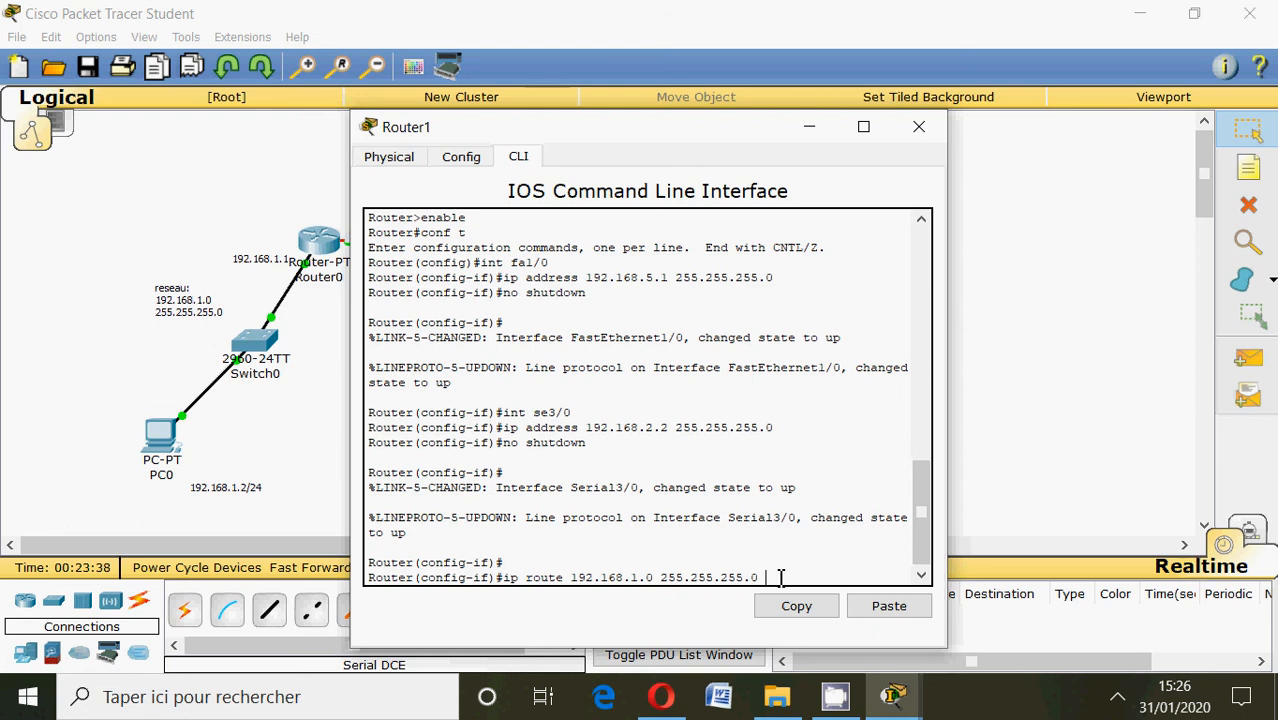
pyautogui.write('192.168.2.1')
pyautogui.press('Return')
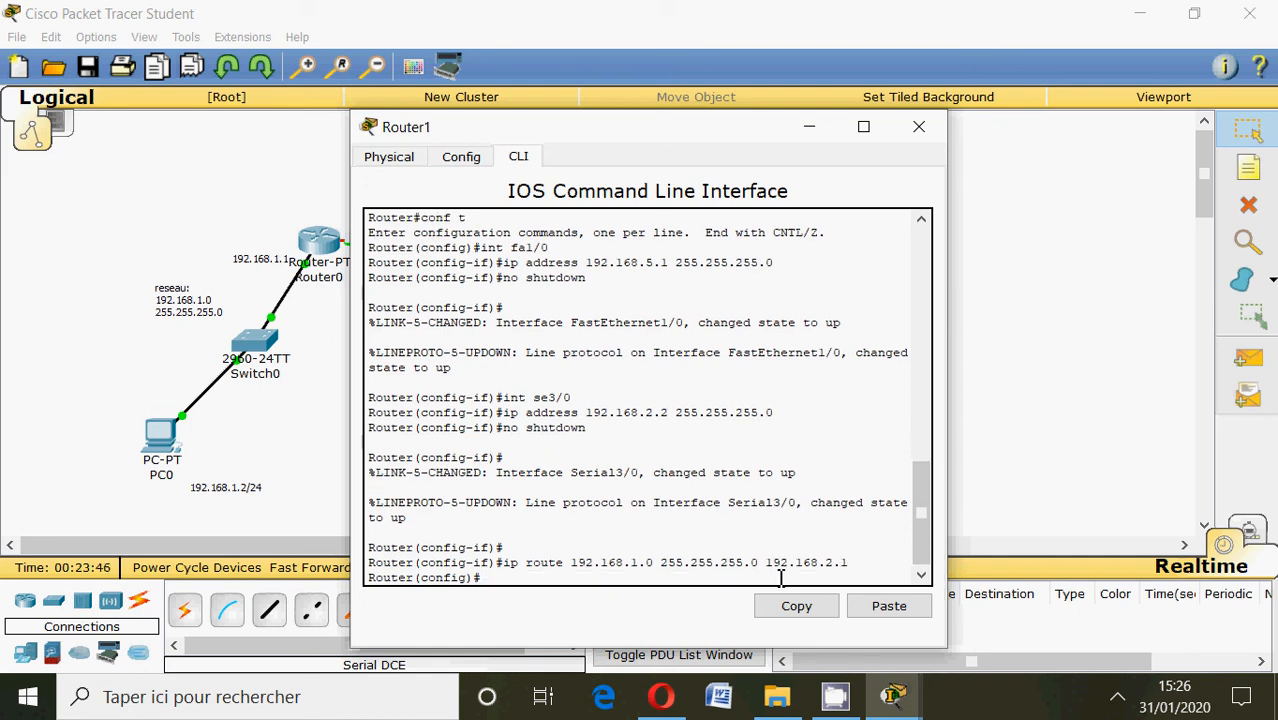
# Exit configuration mode on Router1, display its routing table with show ip route, and close the router window.
pyautogui.write('exit')
pyautogui.press('Return')
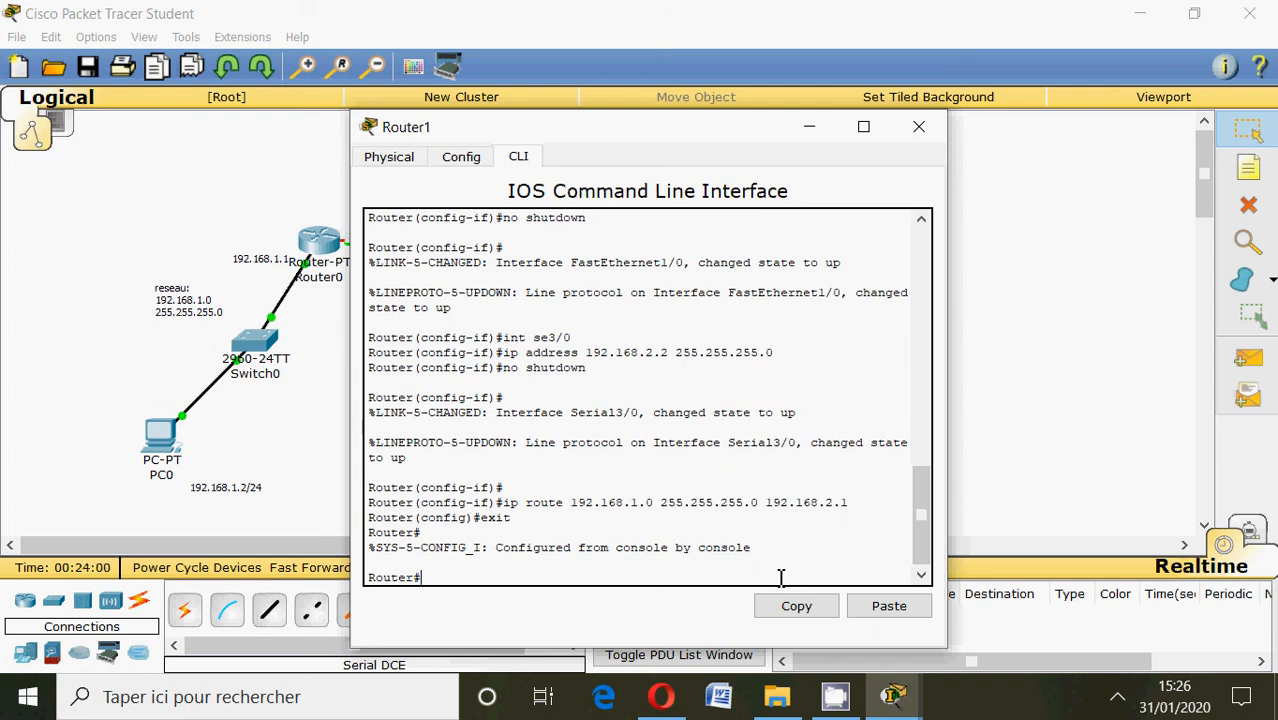
pyautogui.write('show ip route')
pyautogui.press('Return')
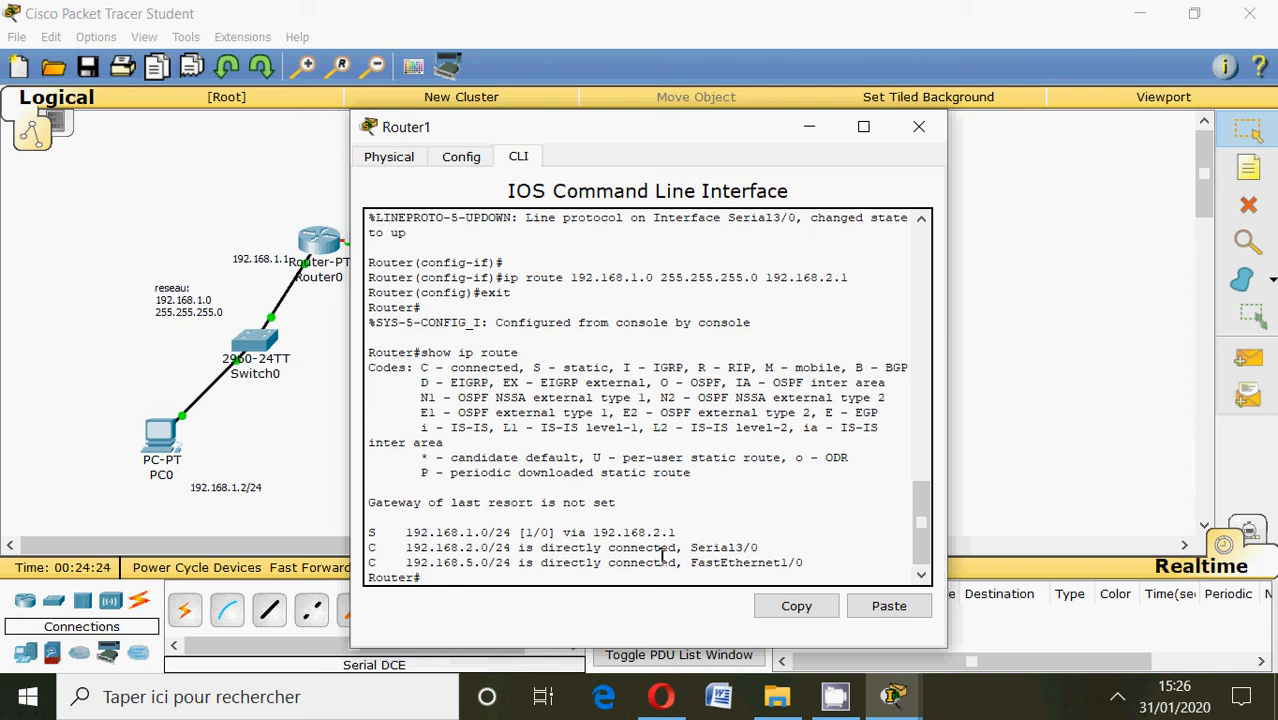
pyautogui.click(922, 124)
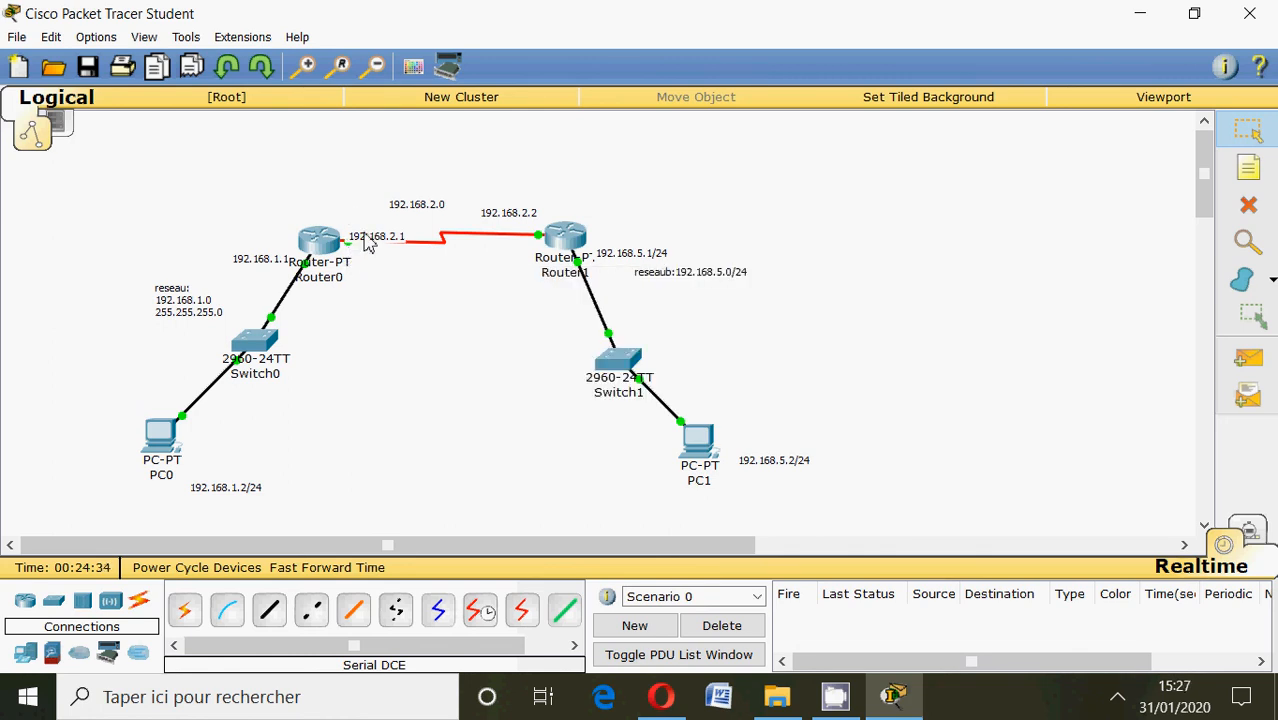
# Move the 192.168.2.1 label above the serial link and review the static route in Router0's CLI.
pyautogui.moveTo(364, 237); pyautogui.dragTo(358, 176)
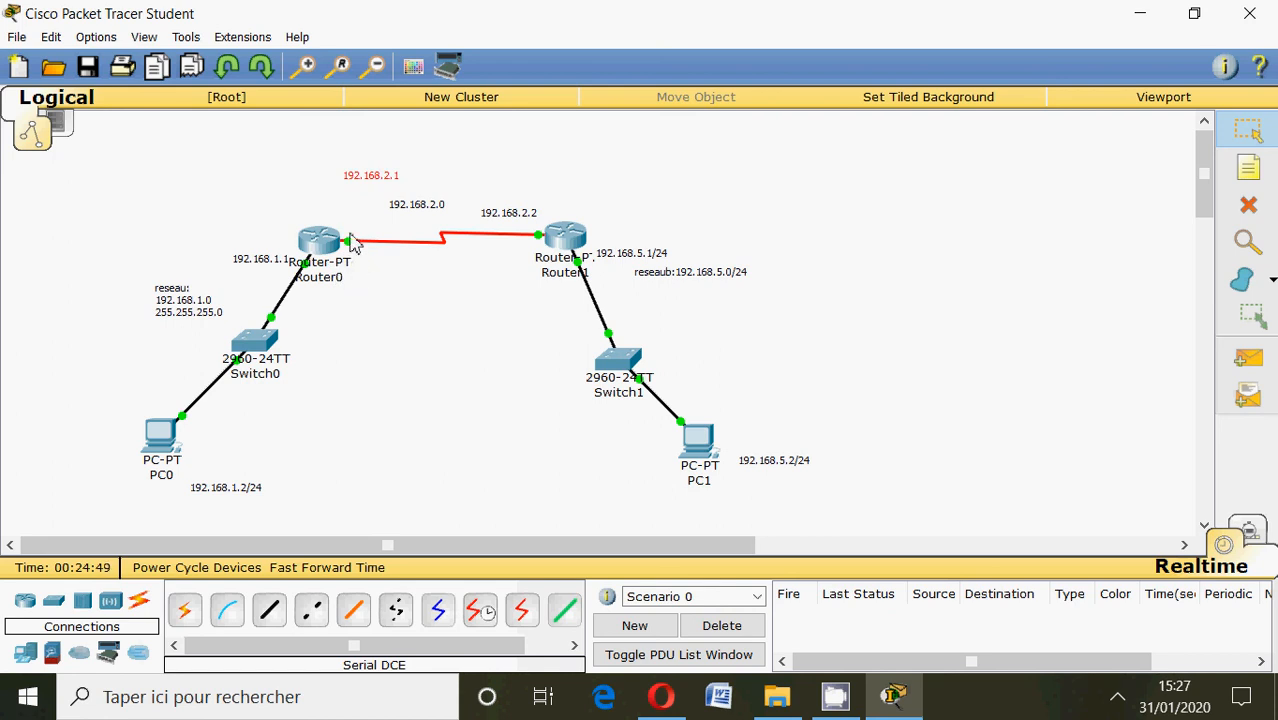
pyautogui.moveTo(335, 247)
pyautogui.click(330, 248)
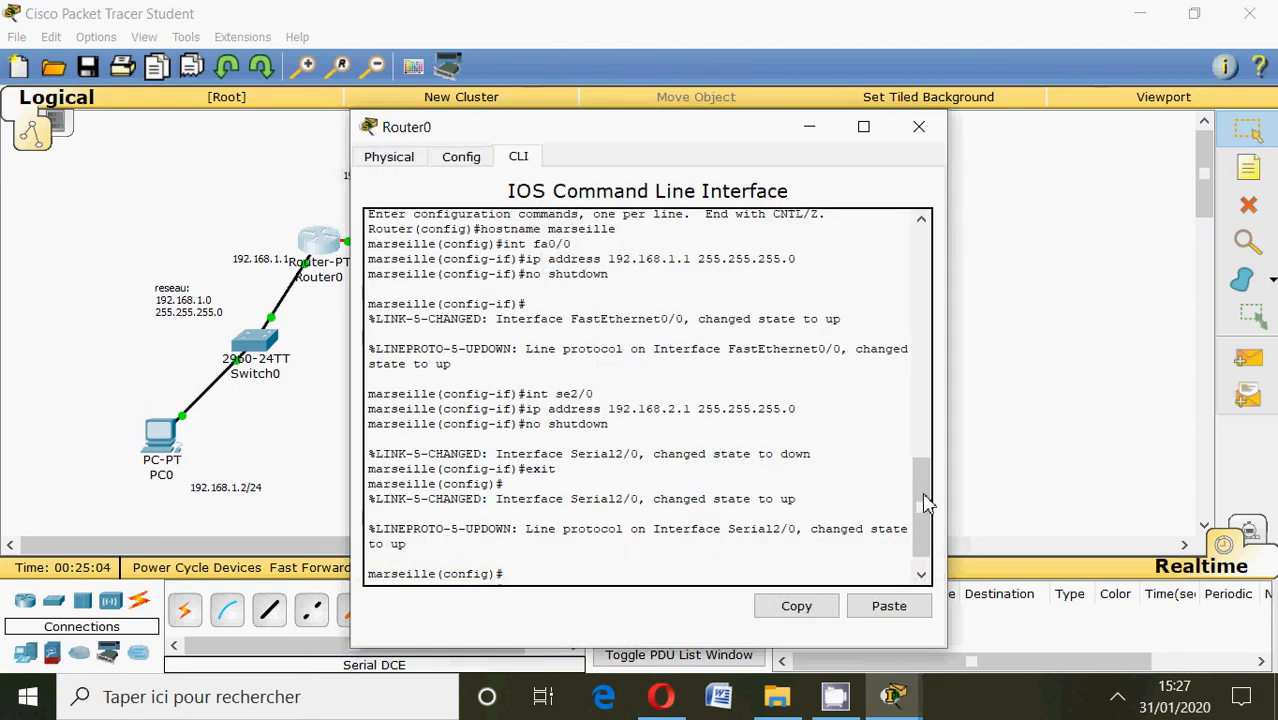
pyautogui.moveTo(926, 499); pyautogui.dragTo(922, 532)
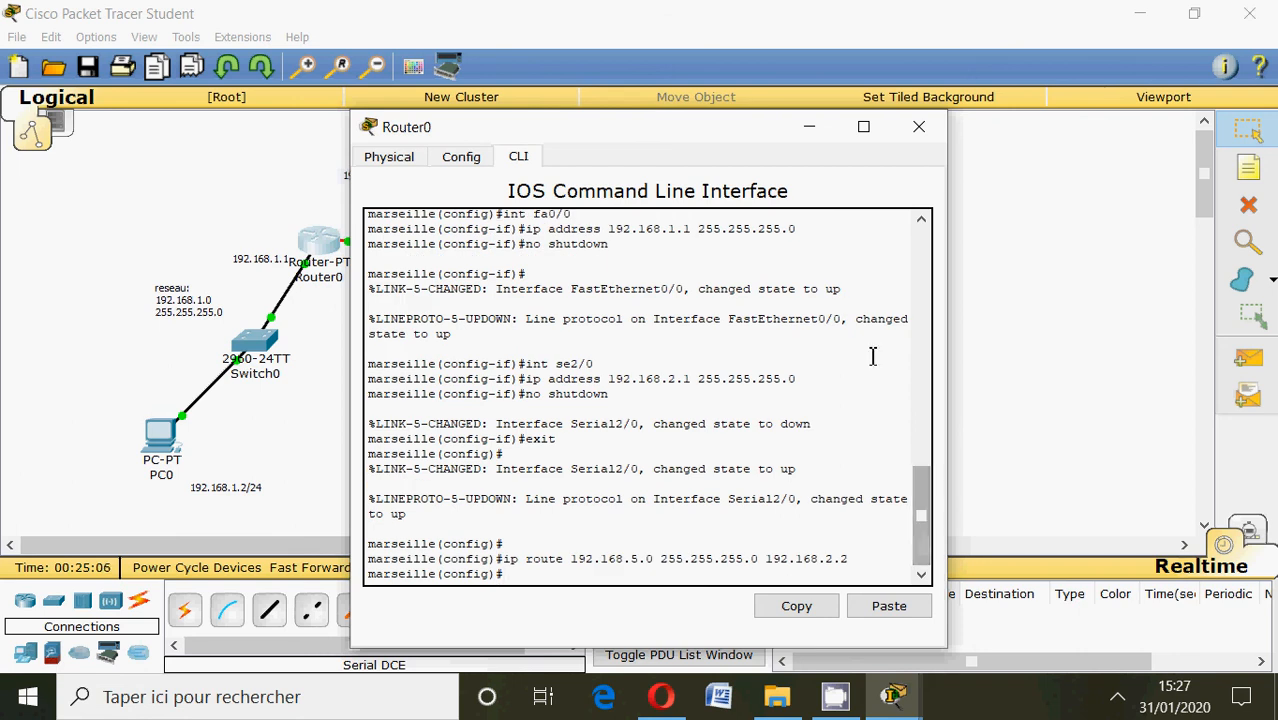
pyautogui.click(805, 134)
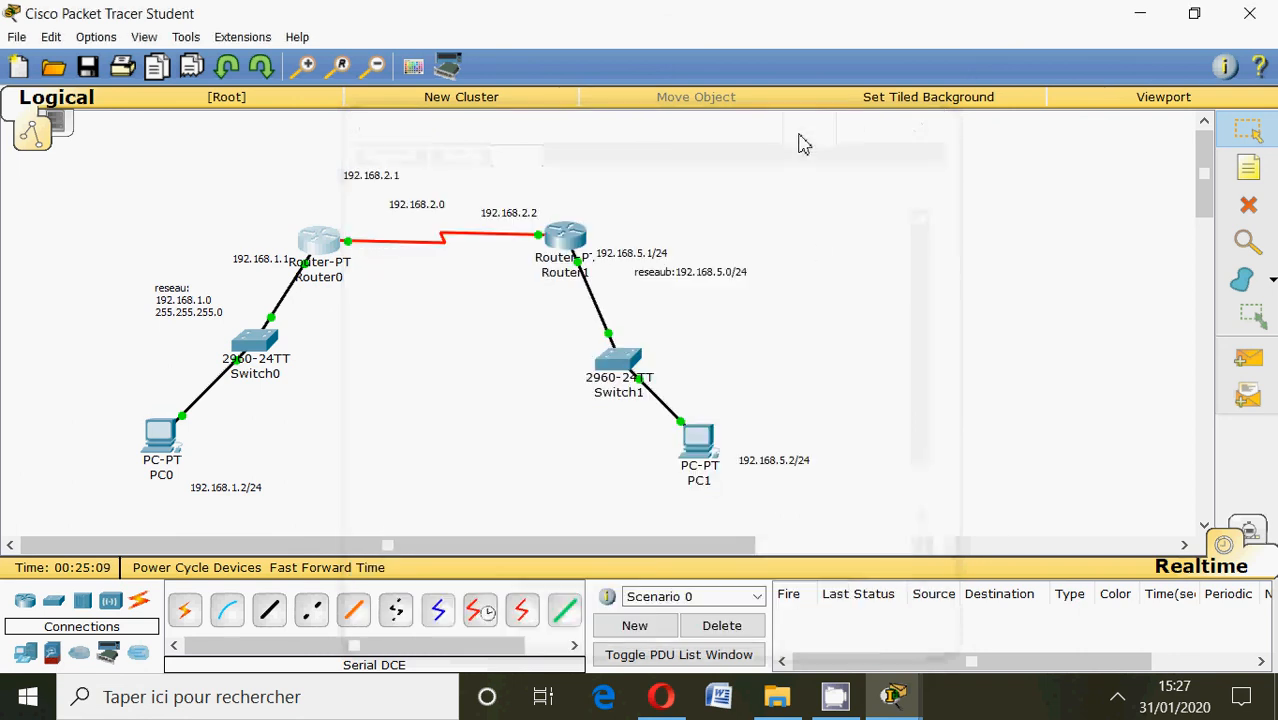
pyautogui.click(328, 245)
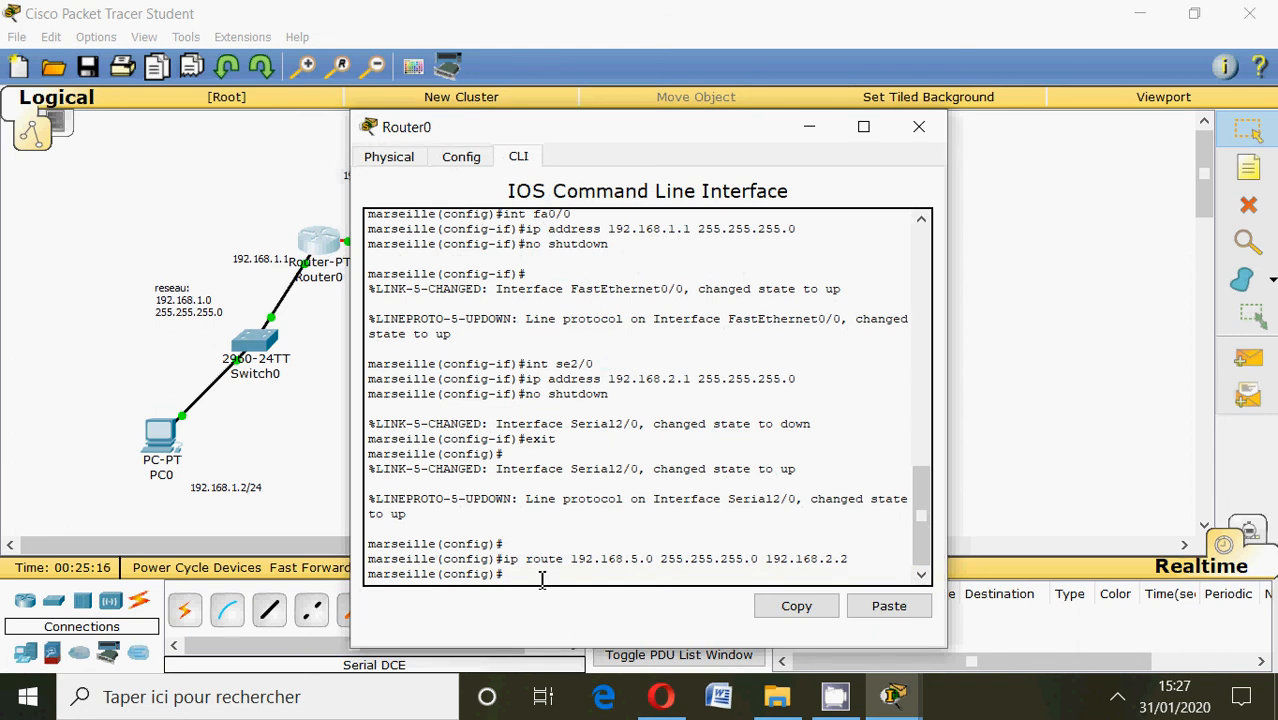
pyautogui.click(810, 128)
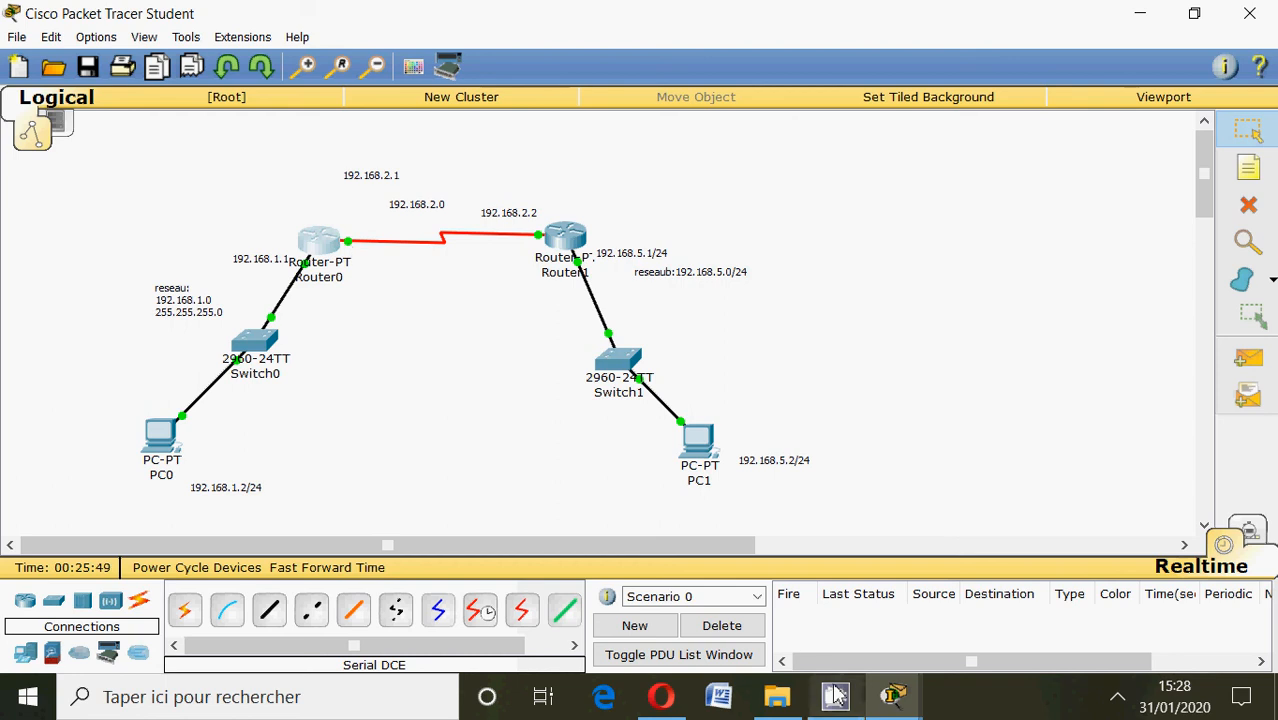
# Set the clock rate of Router0's serial interface se2/0 to 128000 and close the router window.
pyautogui.click(890, 705)
pyautogui.click(1022, 590)
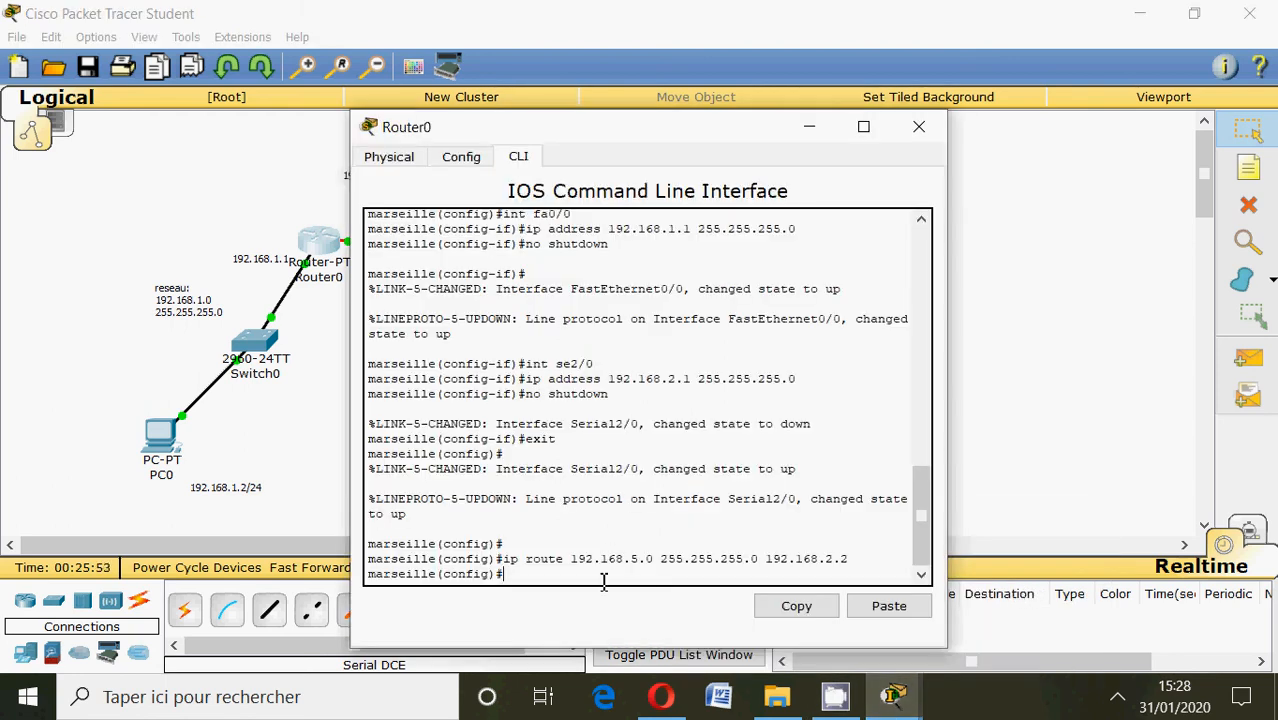
pyautogui.write('int se2/0')
pyautogui.press('Return')
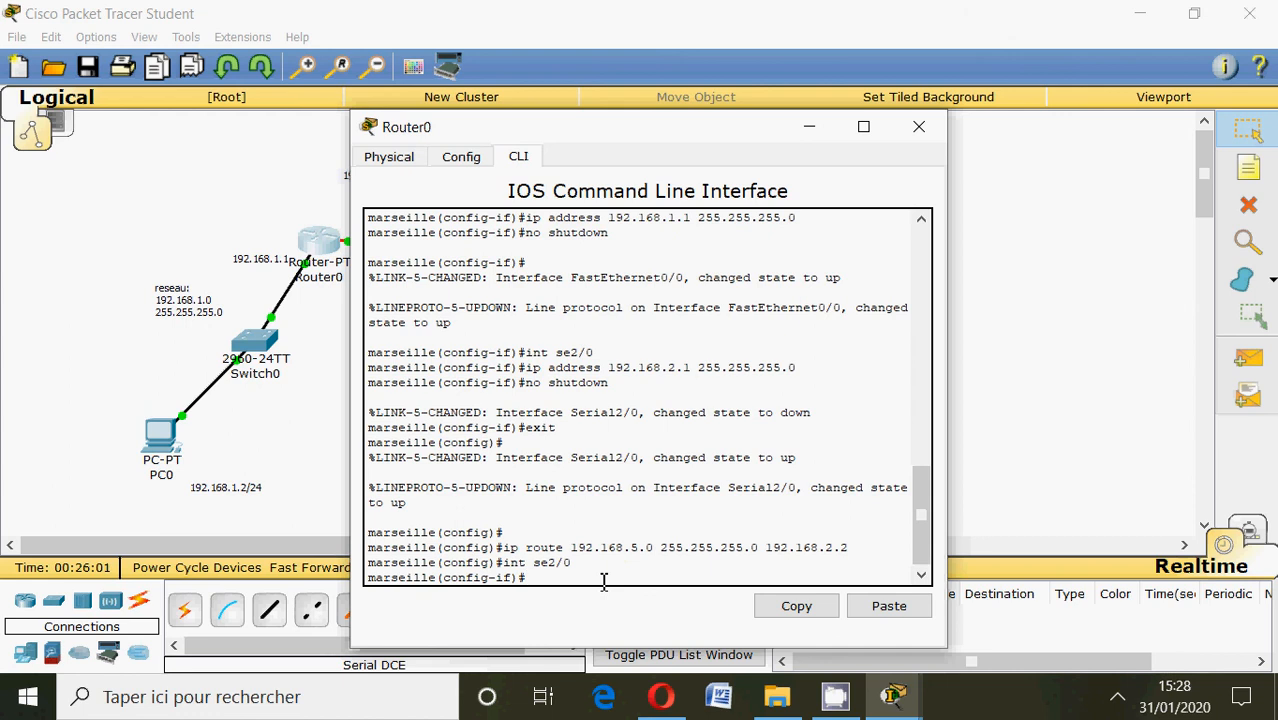
pyautogui.write('clock rate 128000')
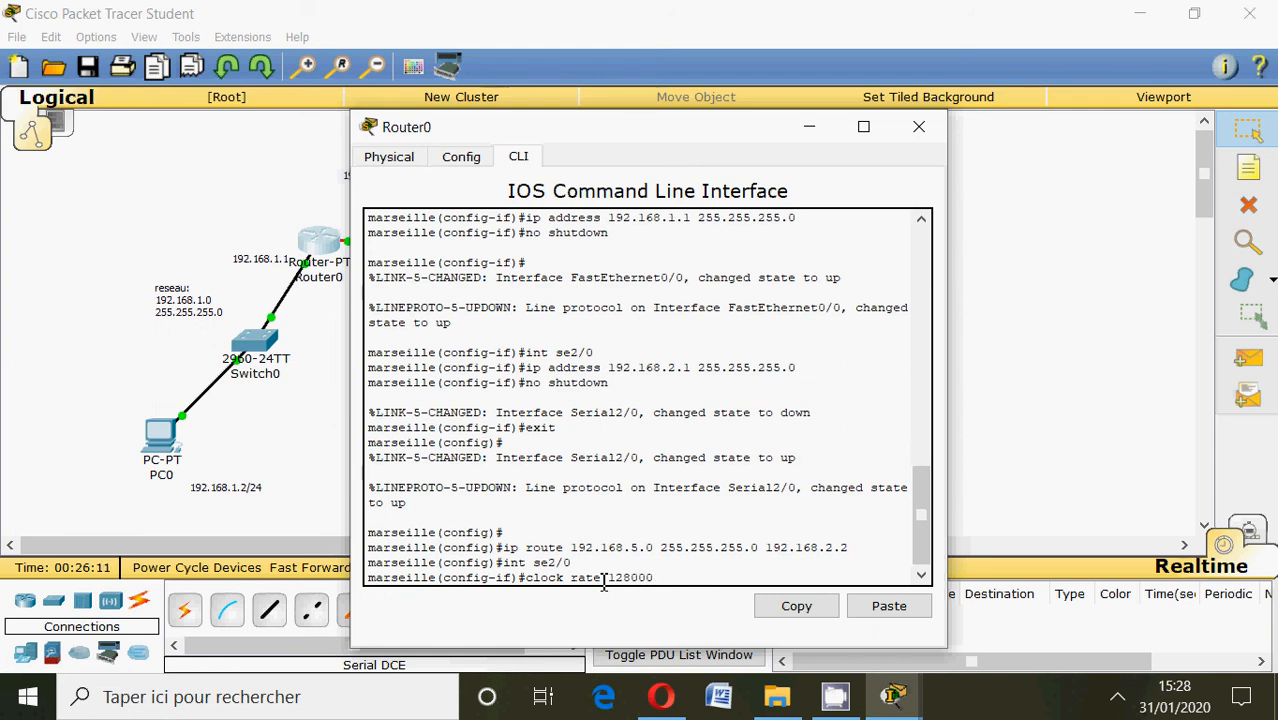
pyautogui.press('Return')
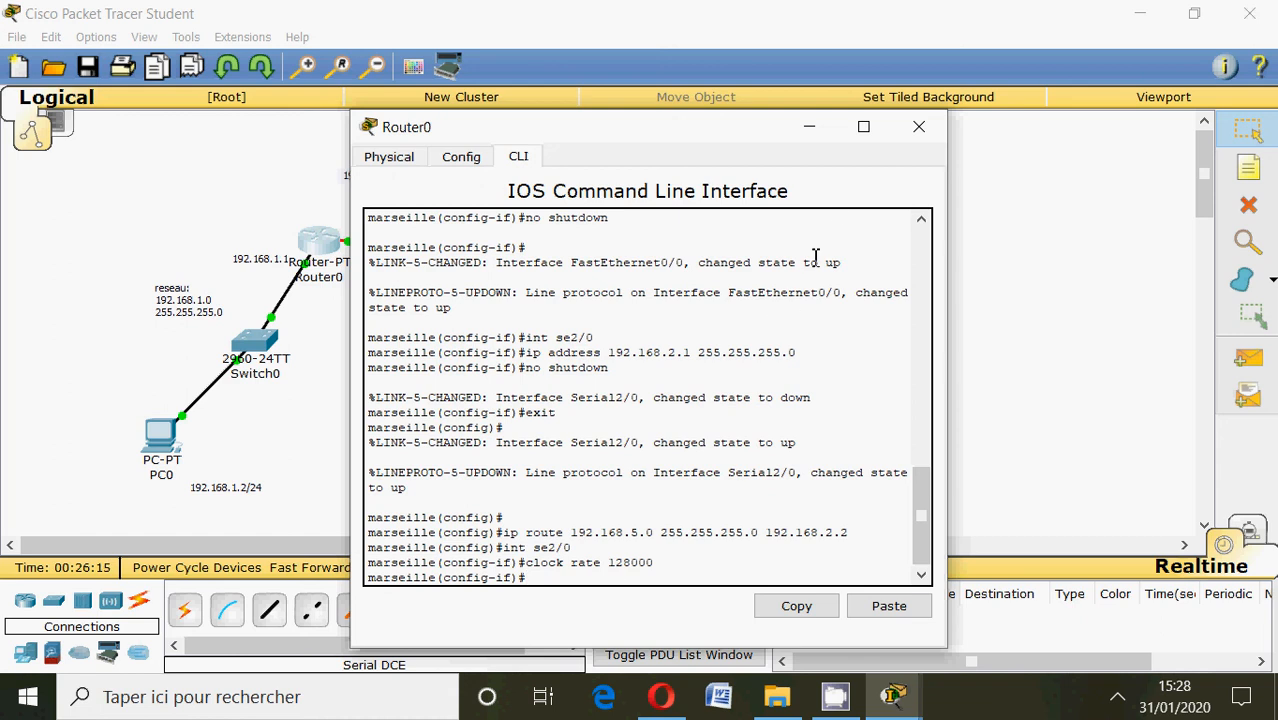
pyautogui.click(917, 128)
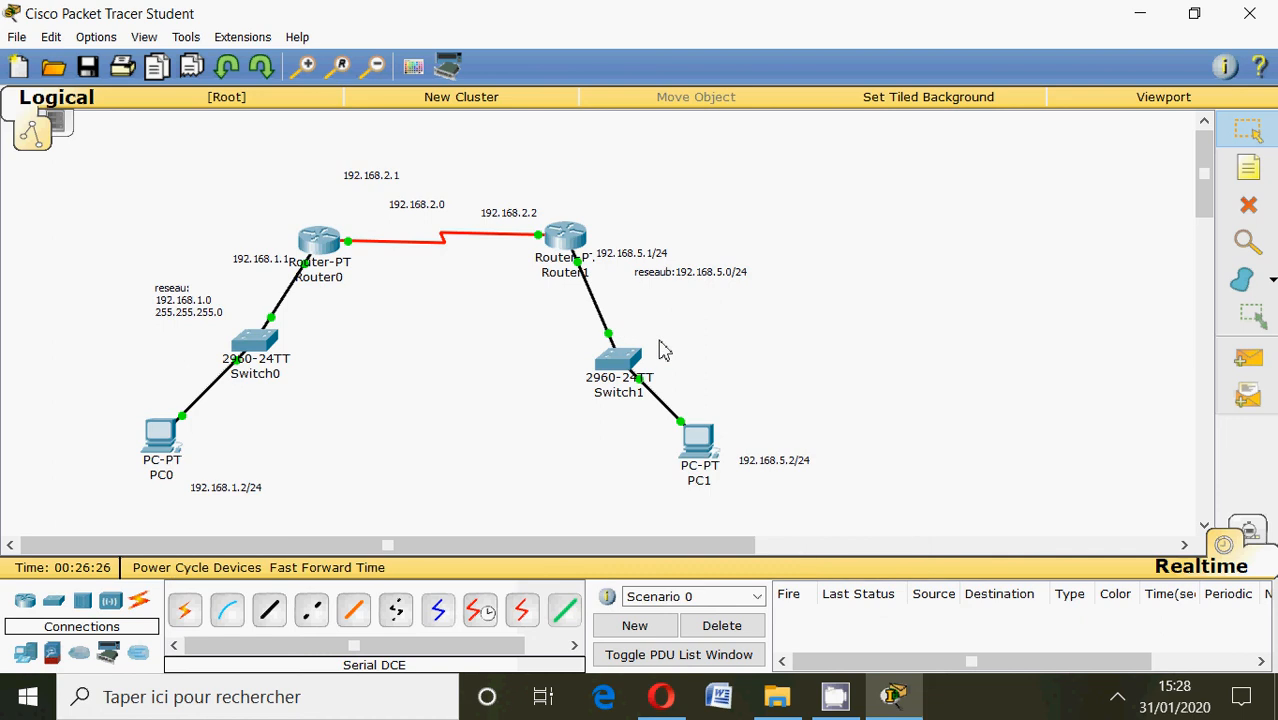
# Ping PC0 at 192.168.1.2 from PC1's command prompt and close the PC1 window.
pyautogui.click(697, 442)
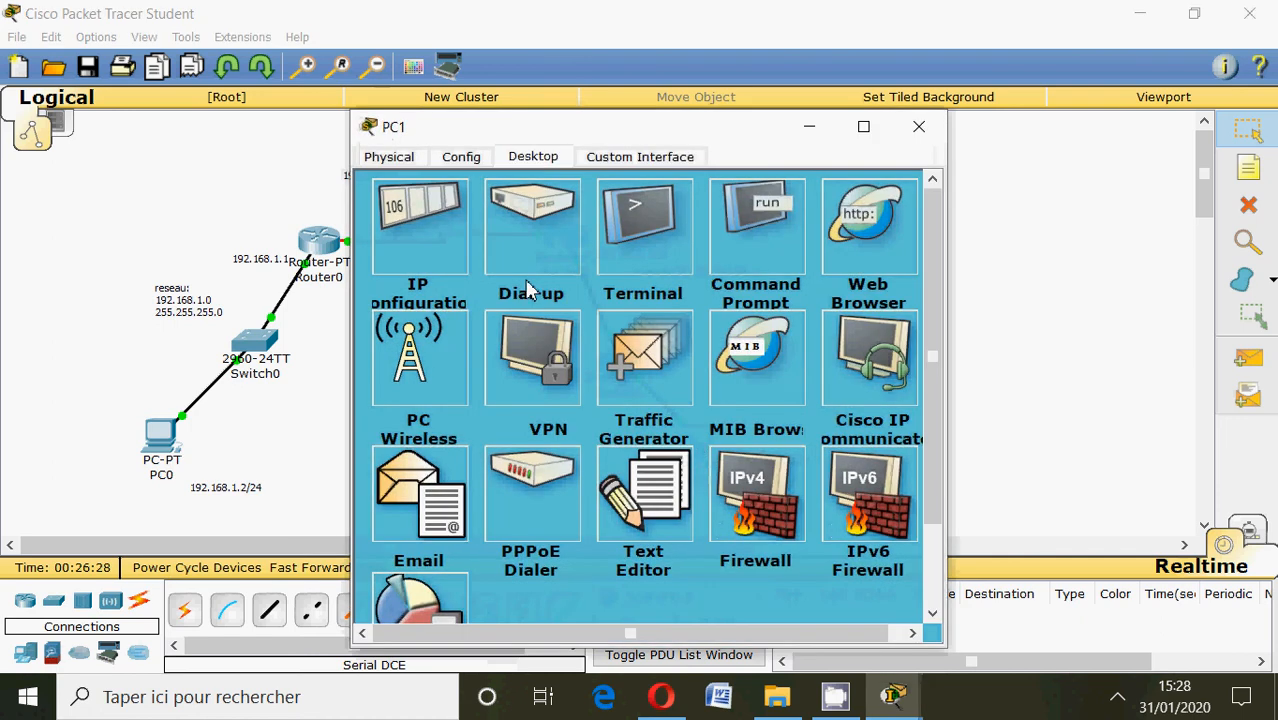
pyautogui.click(773, 243)
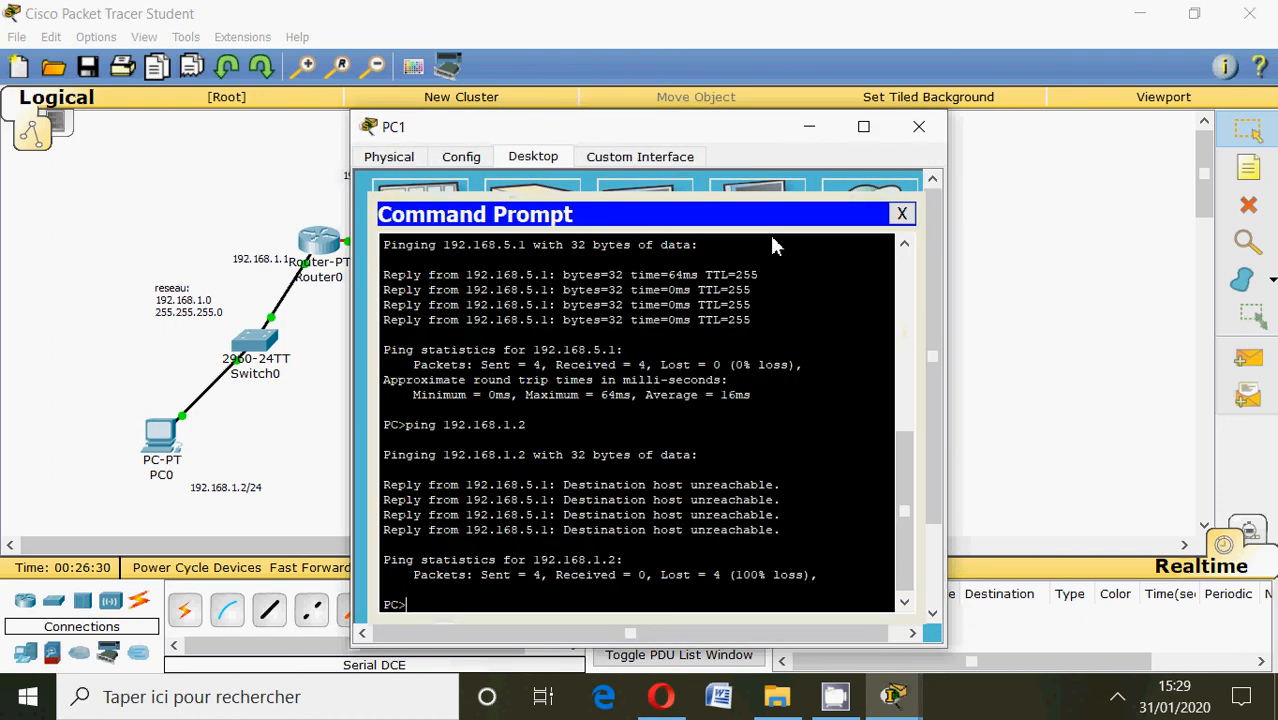
pyautogui.write('ping')
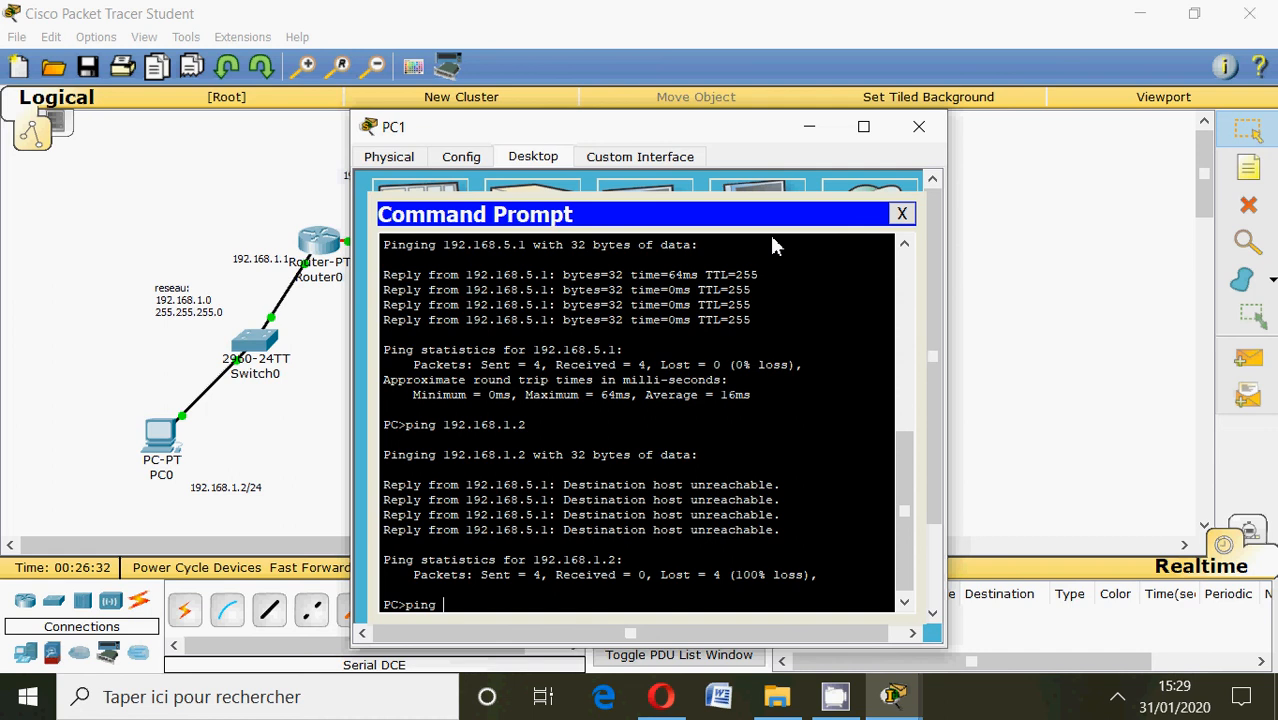
pyautogui.write(' 192.168.1.2')
pyautogui.press('Return')
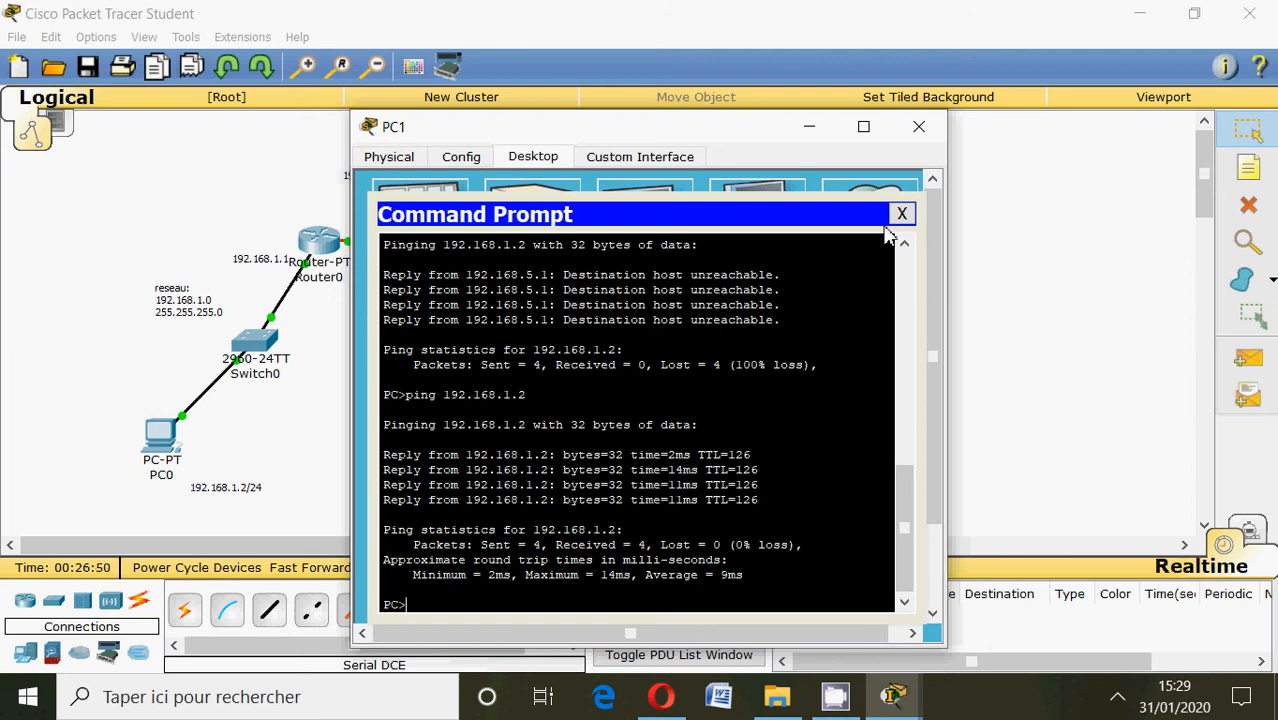
pyautogui.click(919, 130)
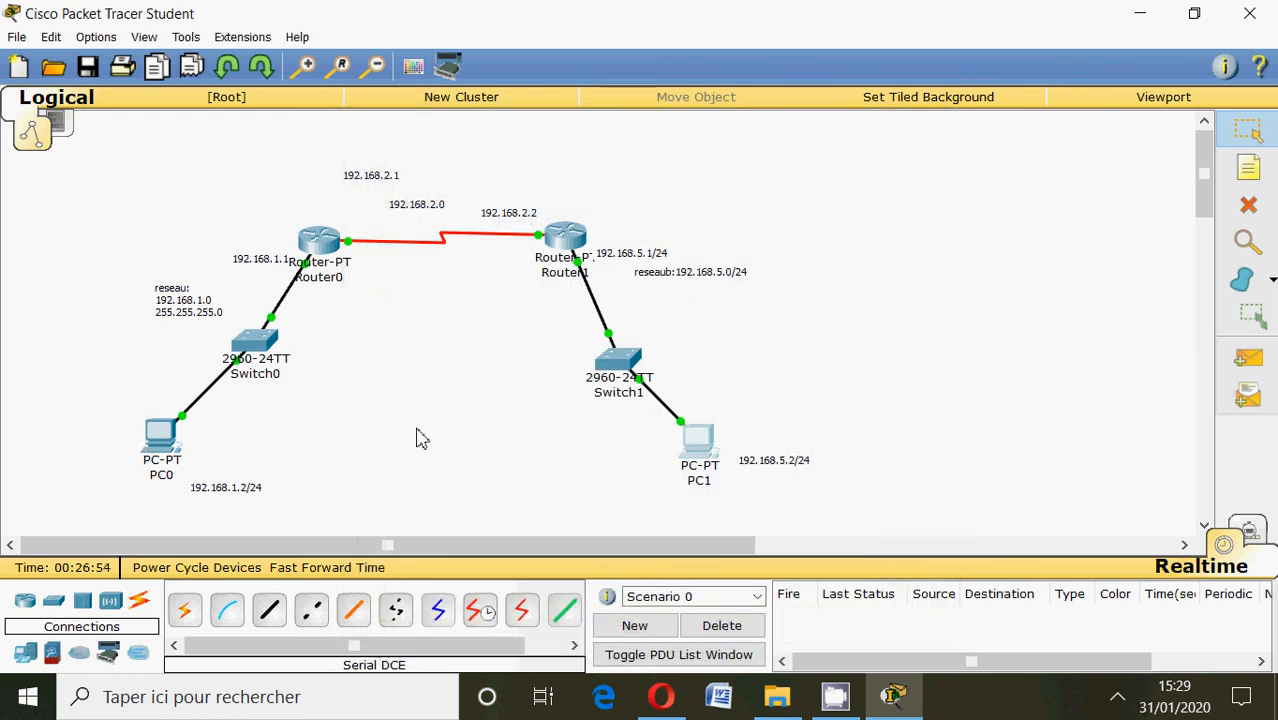
# Ping Router1's serial address 192.168.2.2 from PC0's command prompt and close the PC0 window.
pyautogui.moveTo(700, 440)
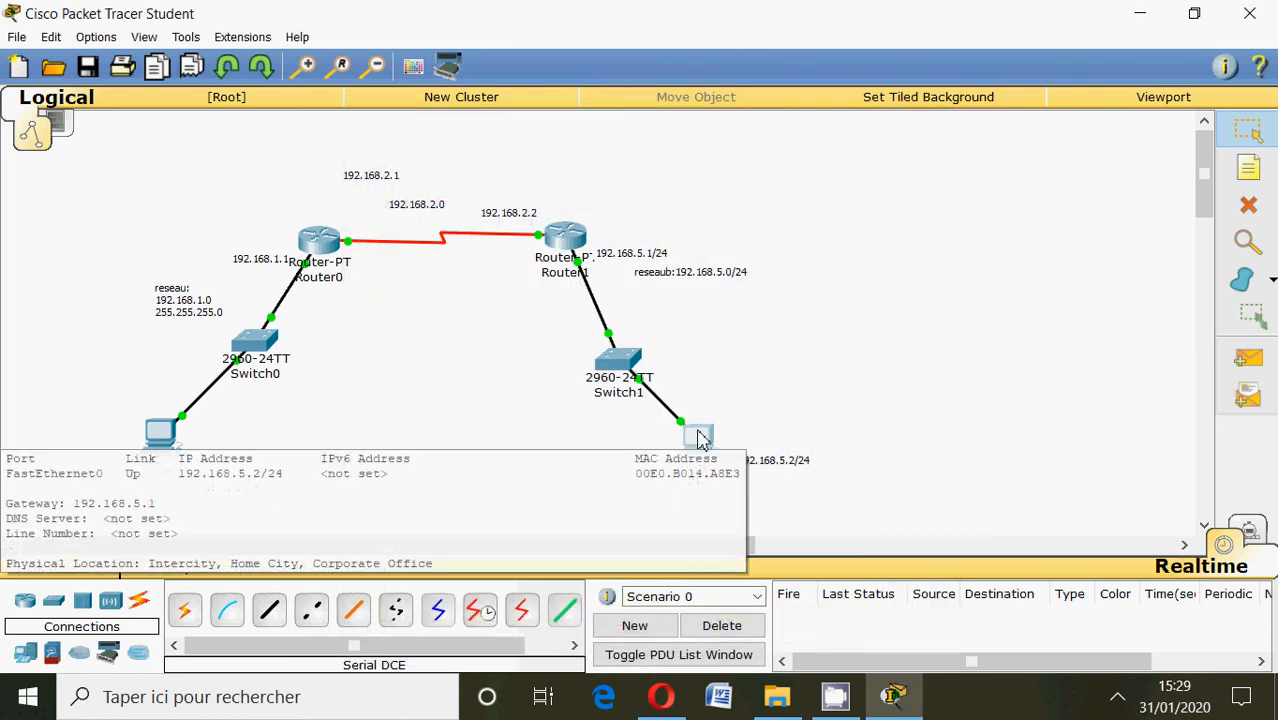
pyautogui.click(160, 433)
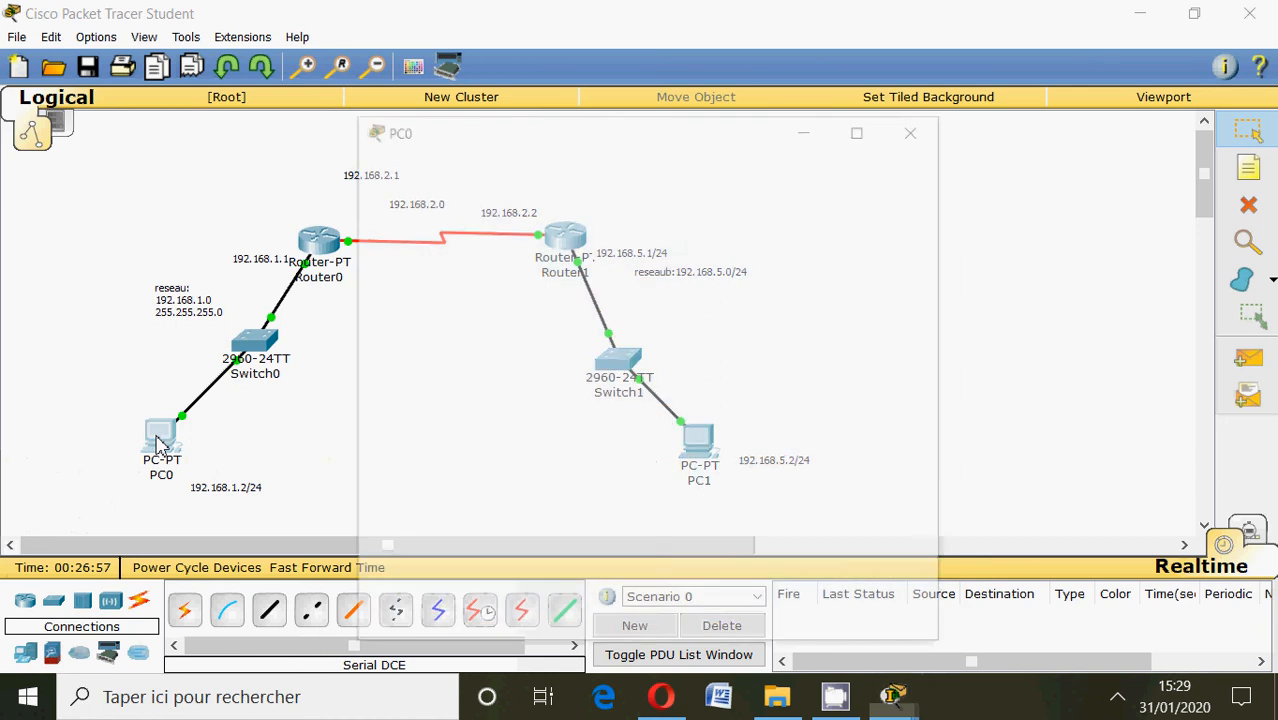
pyautogui.click(752, 205)
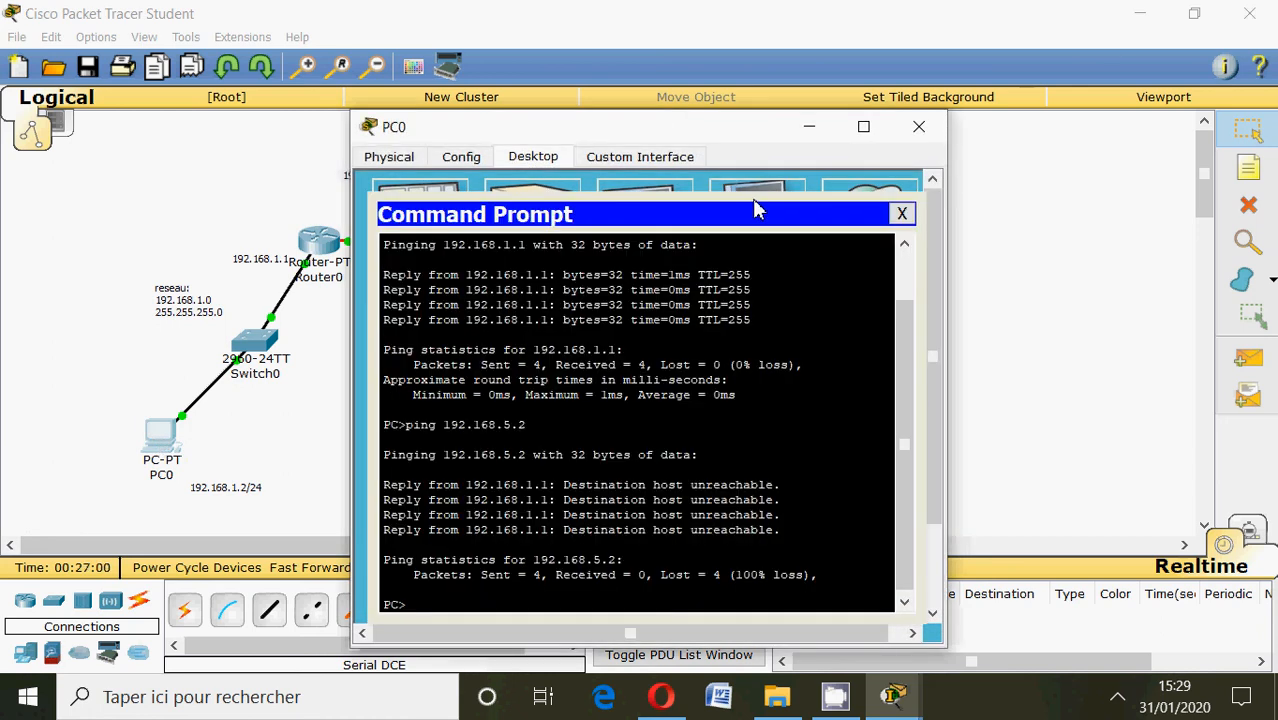
pyautogui.write('ping 192.168.2.2')
pyautogui.press('Return')
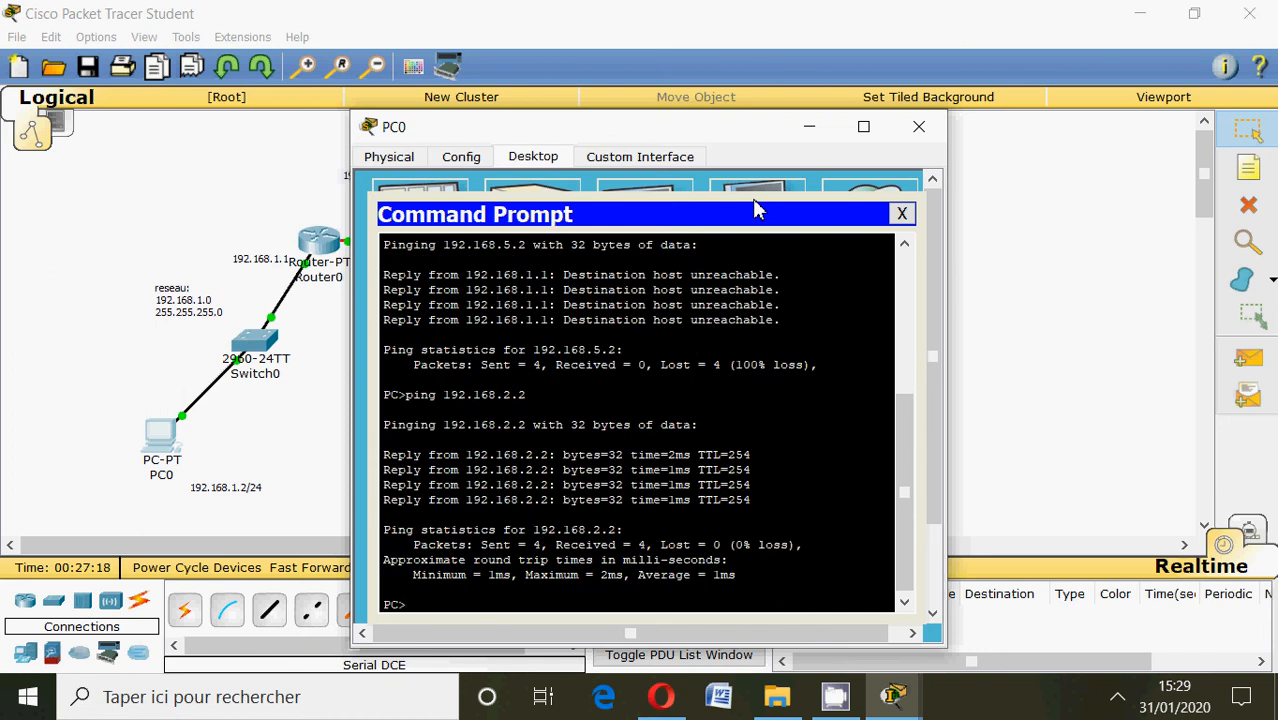
pyautogui.click(918, 126)
# Review the ping output in PC1's command prompt and close the PC1 window.
pyautogui.click(699, 443)
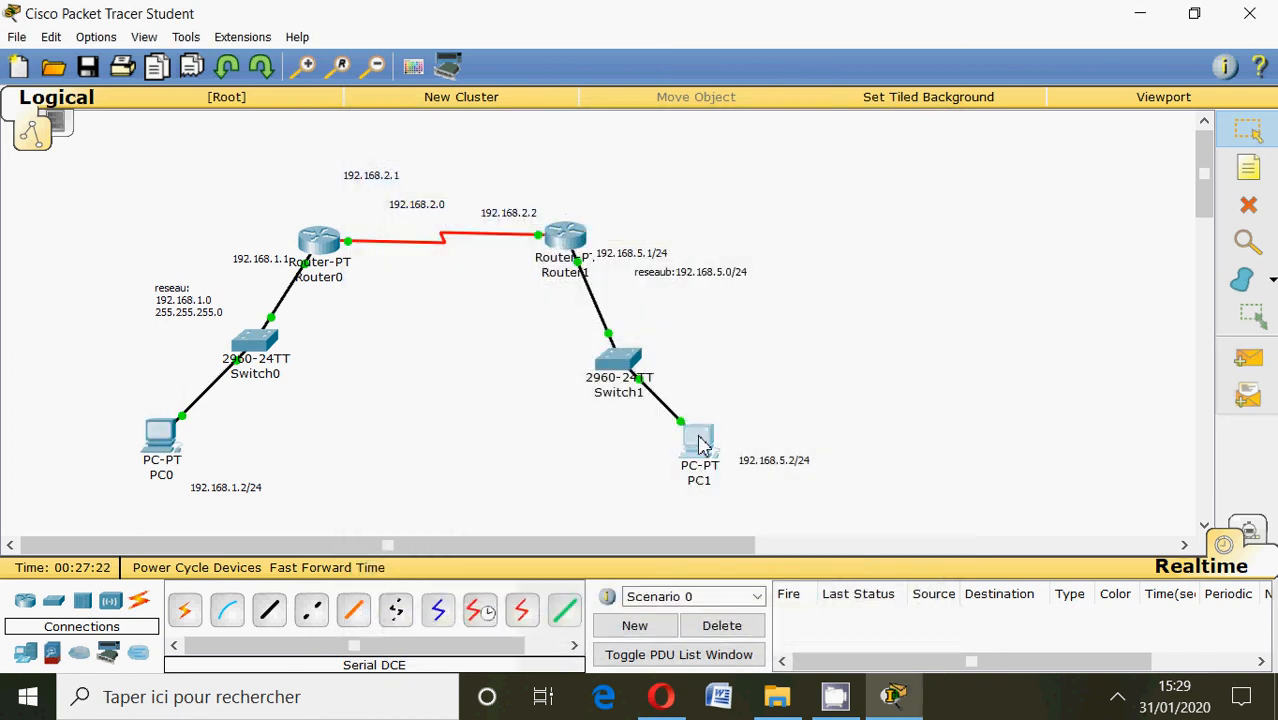
pyautogui.click(773, 240)
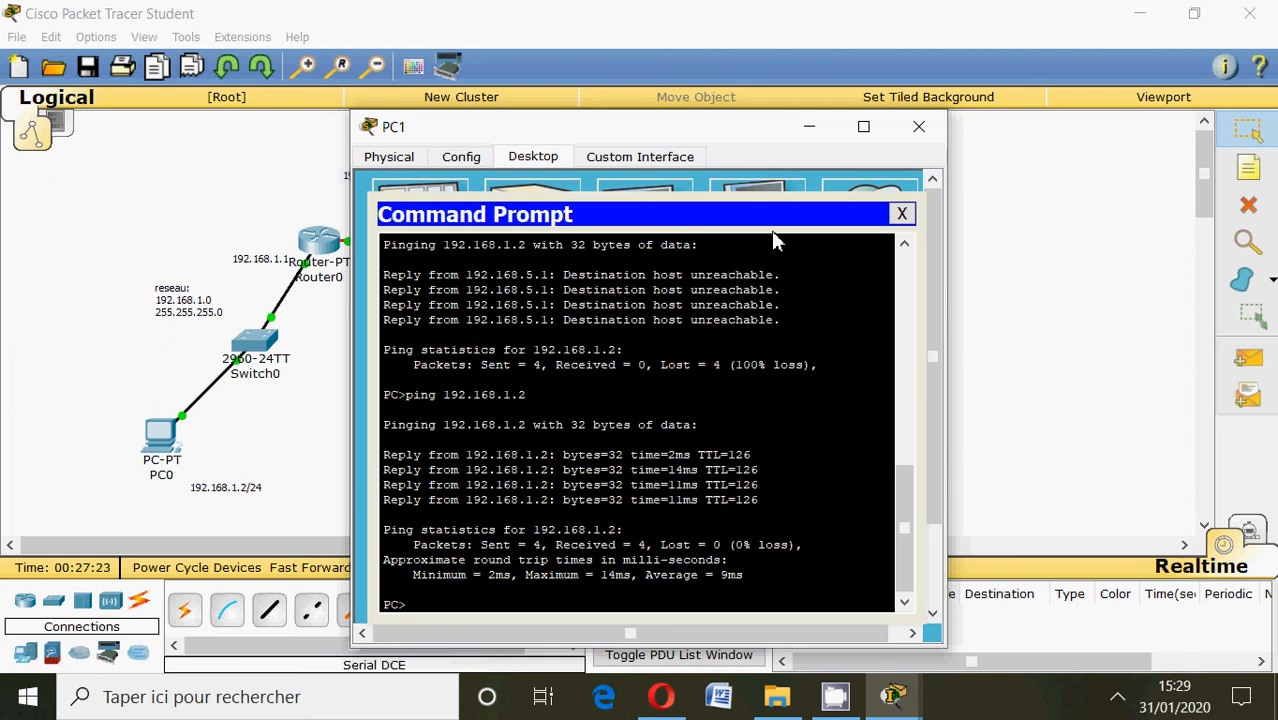
pyautogui.click(918, 126)
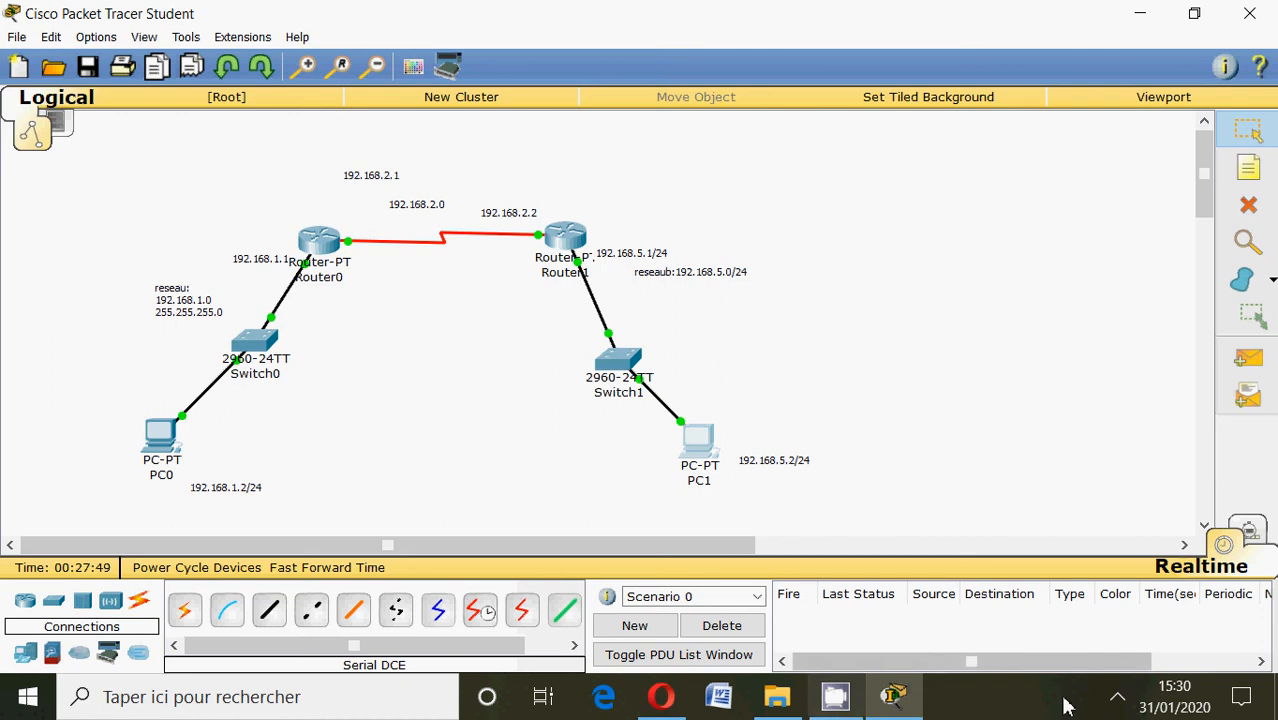
pyautogui.click(1120, 702)
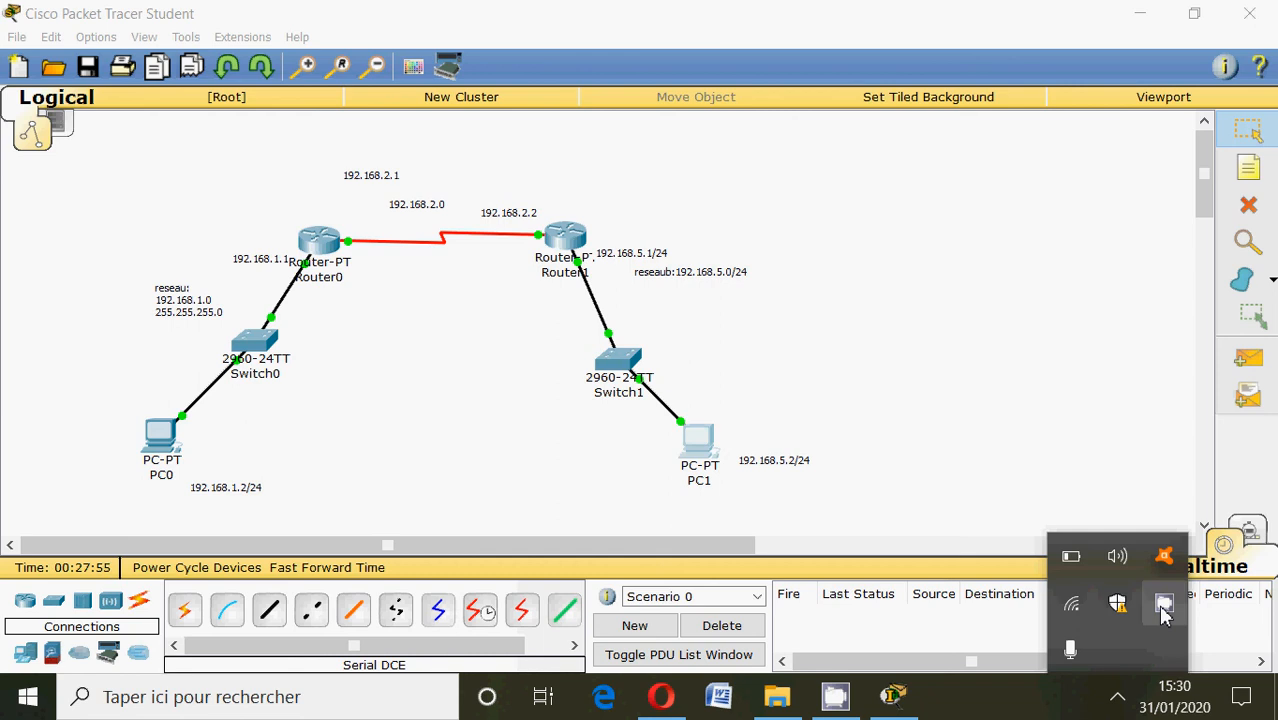
pyautogui.click(1143, 16)
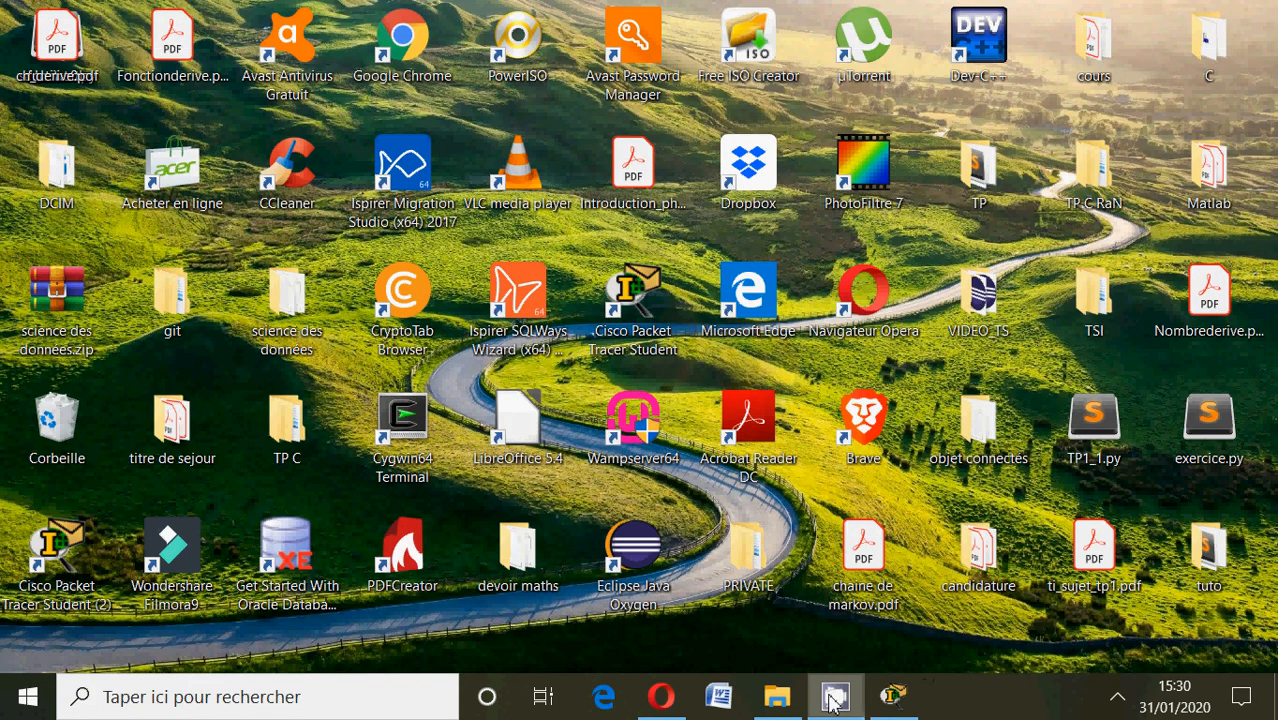
pyautogui.click(1117, 697)
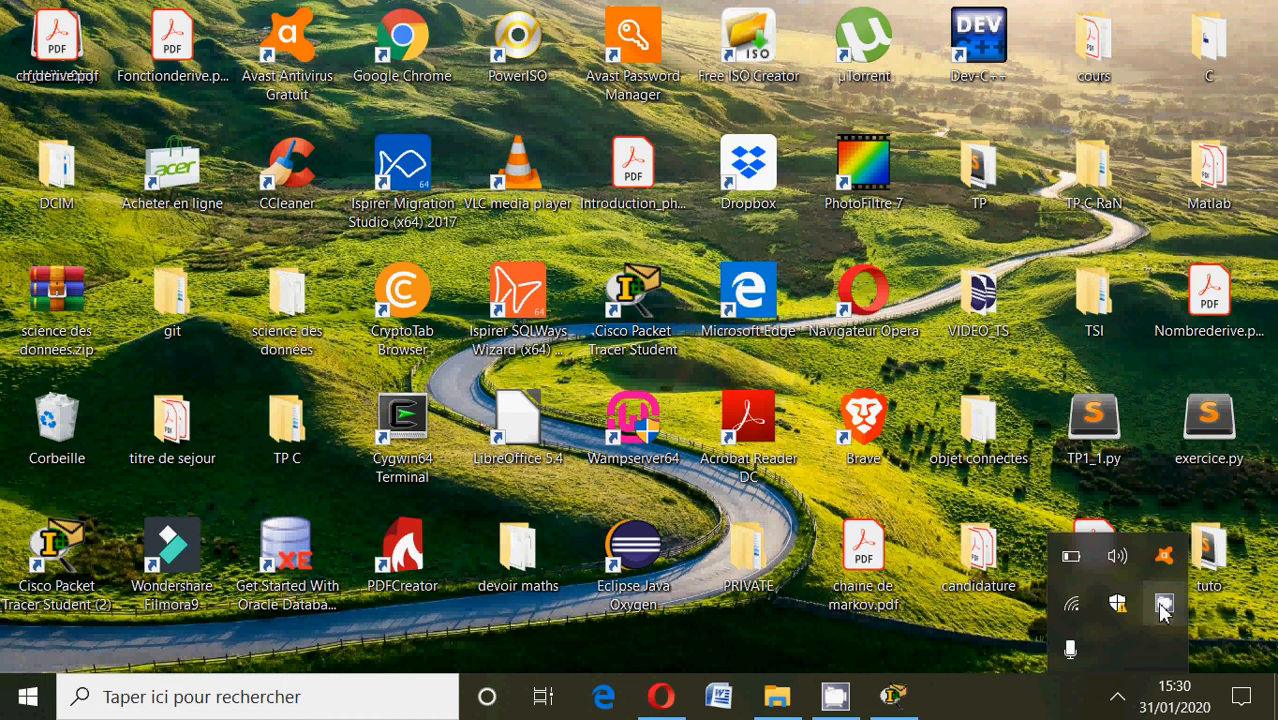